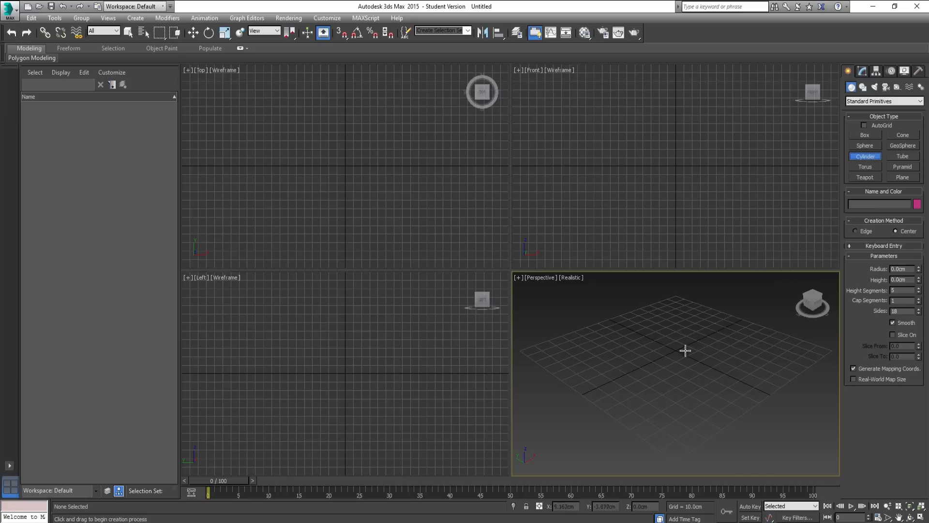
- Create an upright cylinder near the centre of the grid in the perspective view
drag(674, 353, 673, 341)
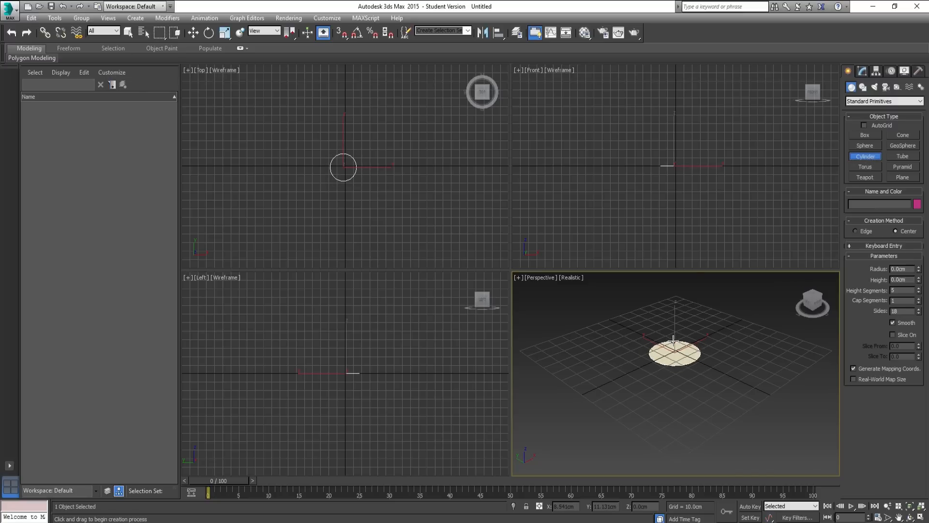
click(684, 267)
alt+middle_drag(655, 333, 684, 357)
- Move the cylinder straight up along Z to a height of about 109 cm above the grid
click(192, 37)
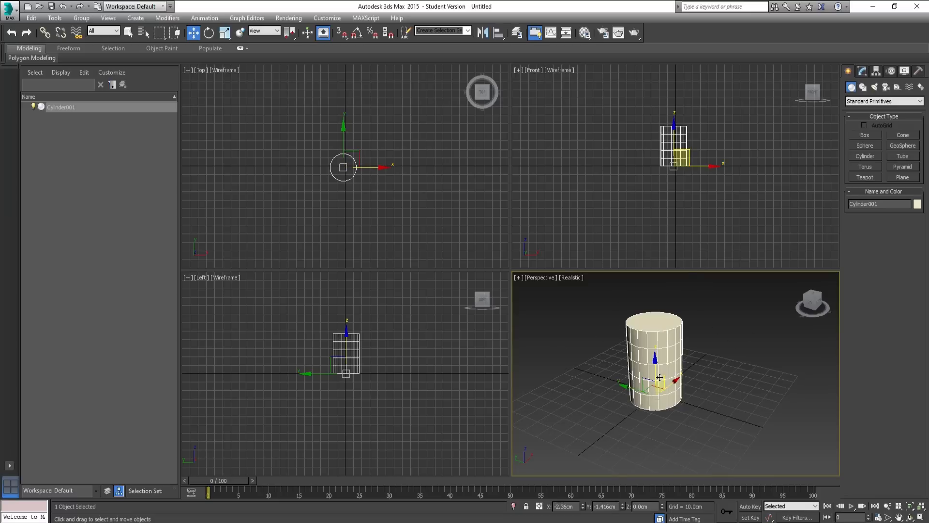
mouse_move(656, 373)
mouse_down()
mouse_move(636, 195)
mouse_move(653, 369)
mouse_up()
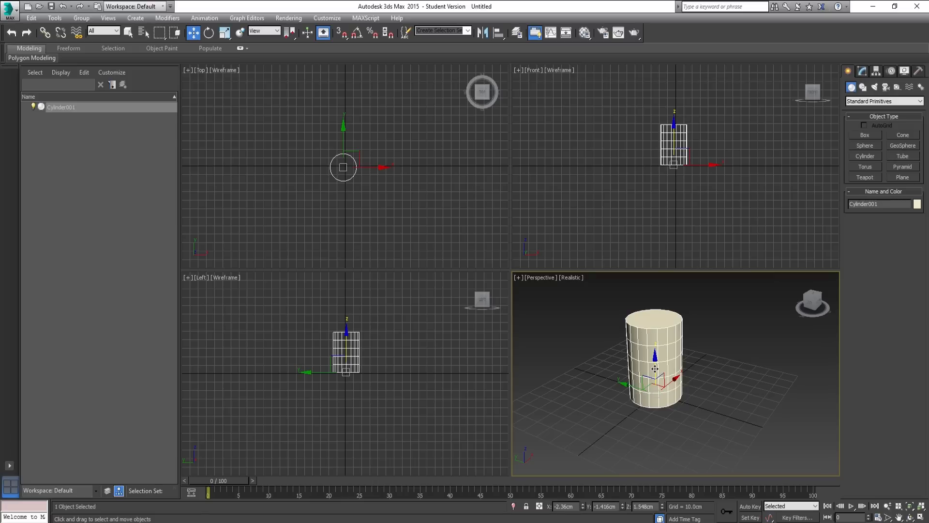
alt+middle_drag(657, 406, 644, 409)
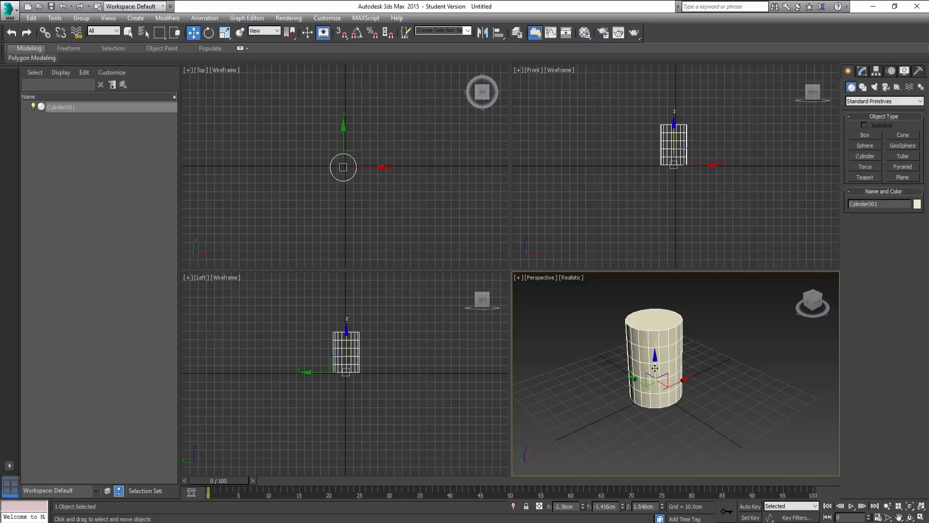
drag(655, 369, 668, 172)
scroll(665, 317, down, 3)
scroll(668, 338, up, 3)
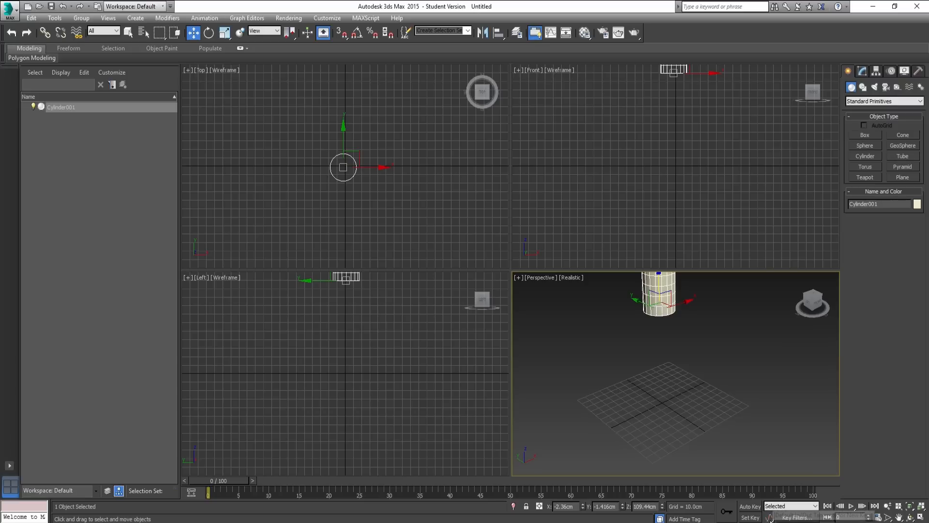
- Set the default tangent type for new animation keys to linear
drag(769, 518, 770, 458)
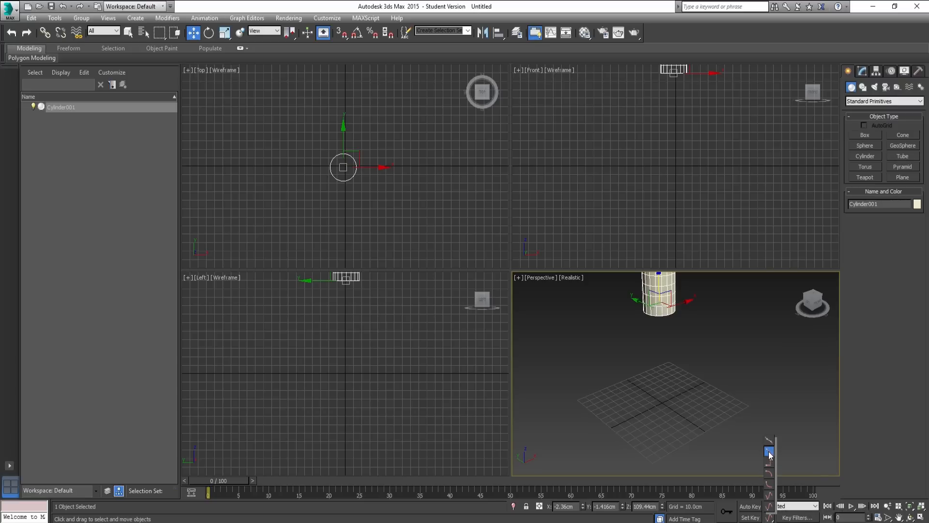
drag(770, 454, 770, 455)
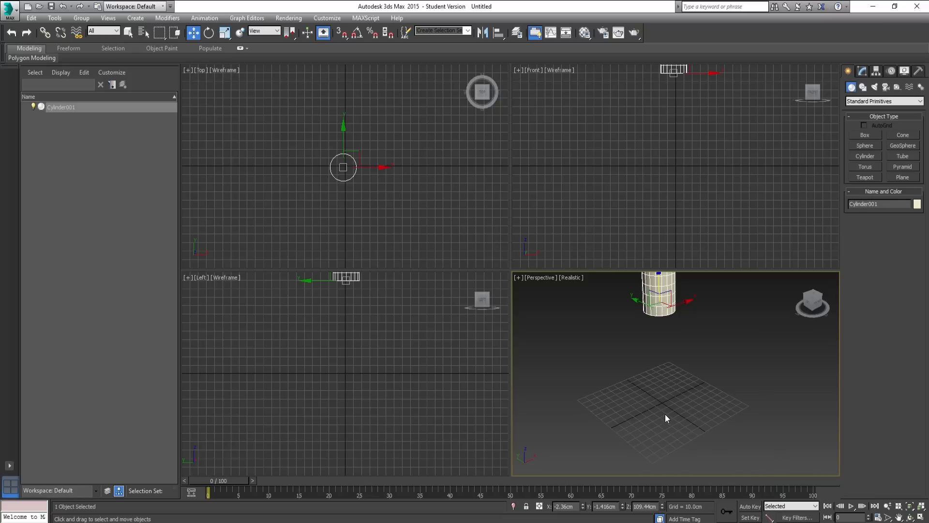
scroll(653, 392, up, 3)
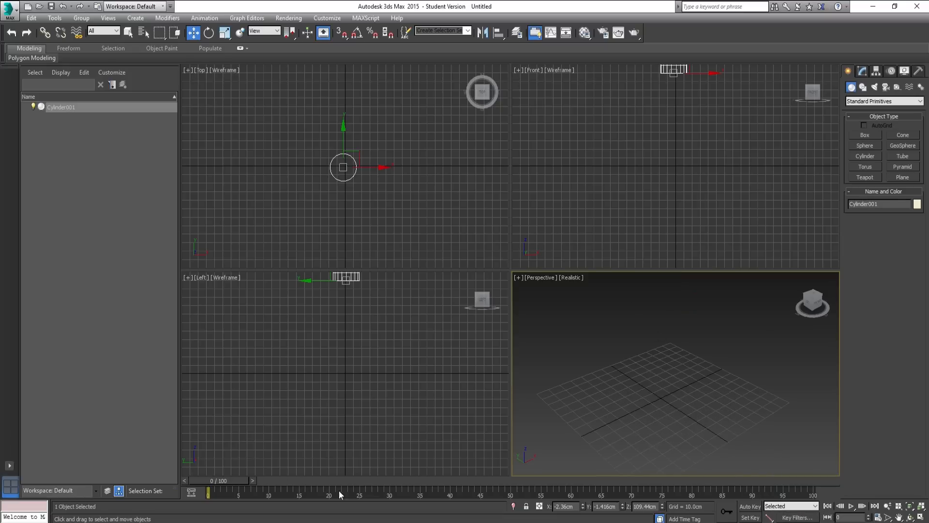
- Animate the cylinder's fall with Auto Key by setting its Z position to 0 cm at frame 5
drag(230, 484, 257, 484)
click(750, 506)
scroll(645, 398, down, 3)
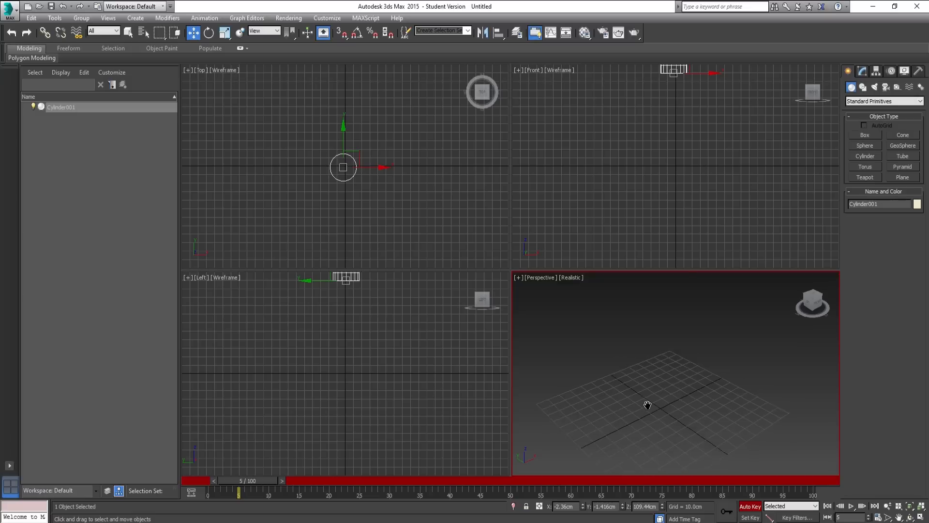
scroll(648, 399, up, 4)
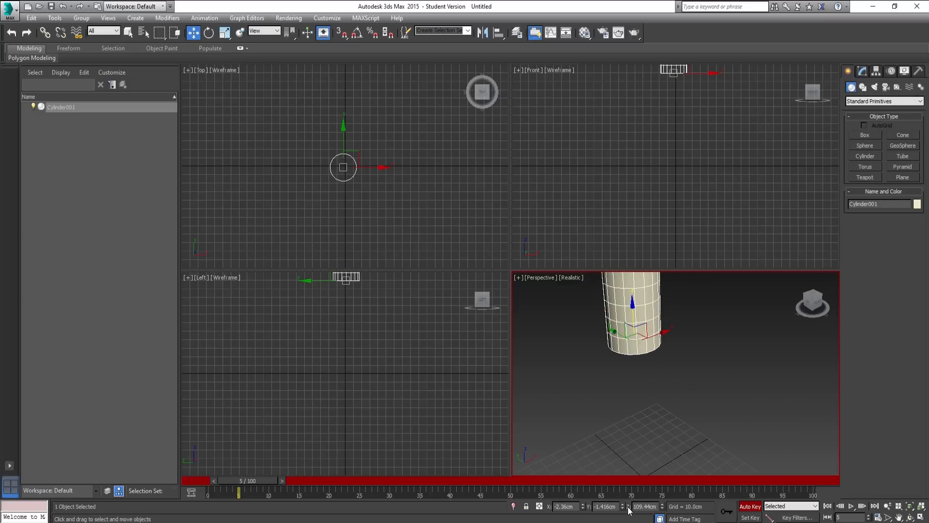
right_click(664, 509)
middle_drag(710, 454, 726, 357)
scroll(714, 394, up, 4)
middle_drag(713, 395, 698, 443)
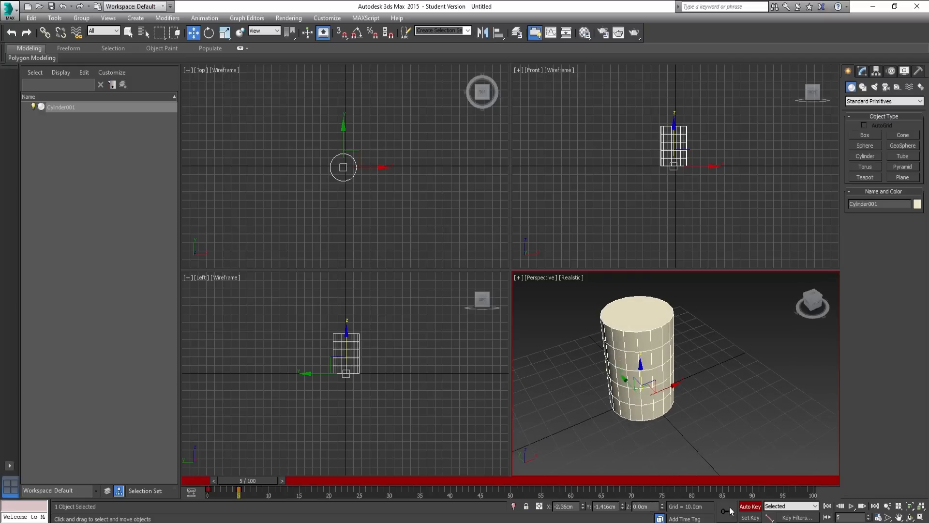
click(749, 507)
- Play the cylinder's falling animation twice from frame 0 and return to the first frame
drag(269, 480, 219, 481)
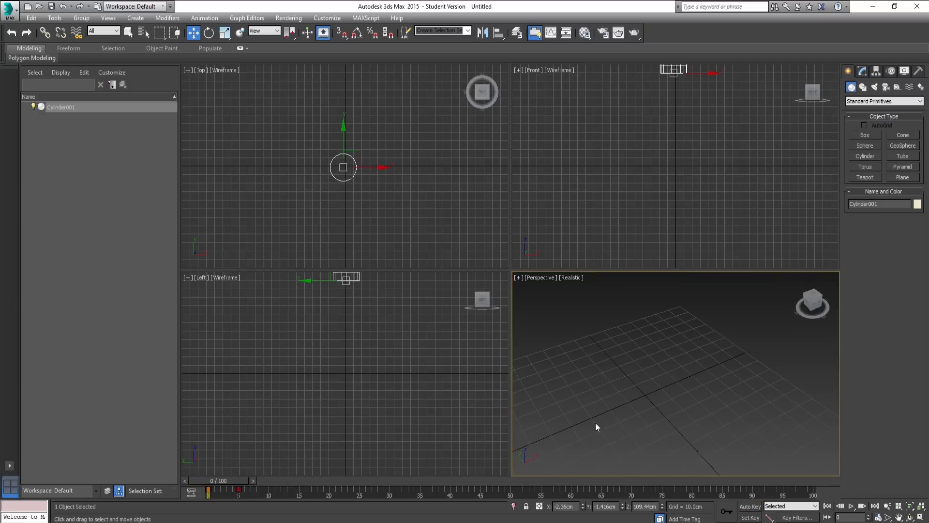
click(853, 508)
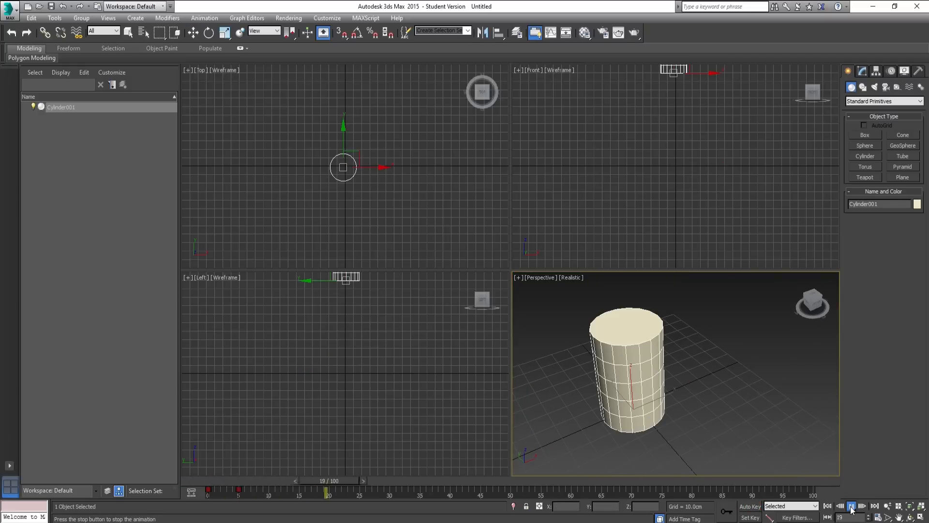
click(853, 508)
drag(333, 481, 166, 490)
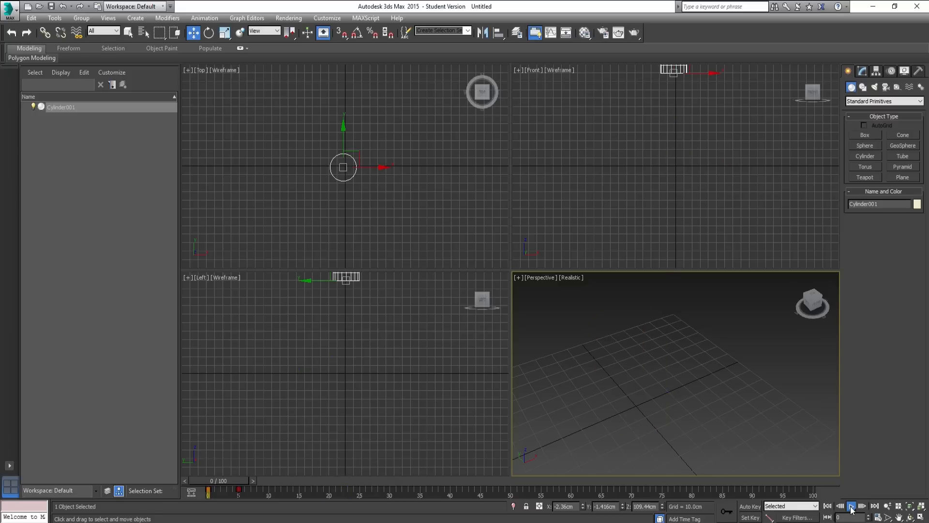
click(852, 507)
click(852, 507)
drag(237, 481, 188, 483)
scroll(598, 450, down, 2)
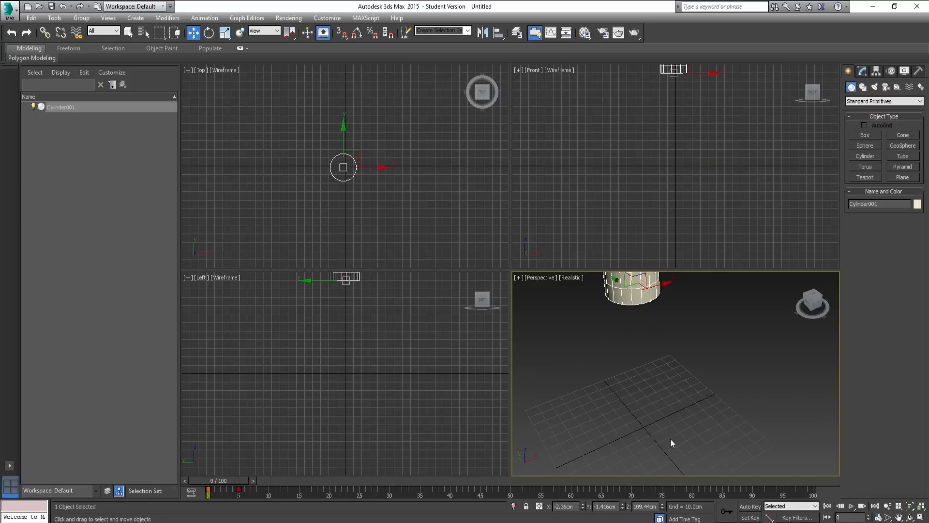
- Raise the cylinder's starting position at frame 0 to about 154.5 cm in Z using Auto Key
click(750, 507)
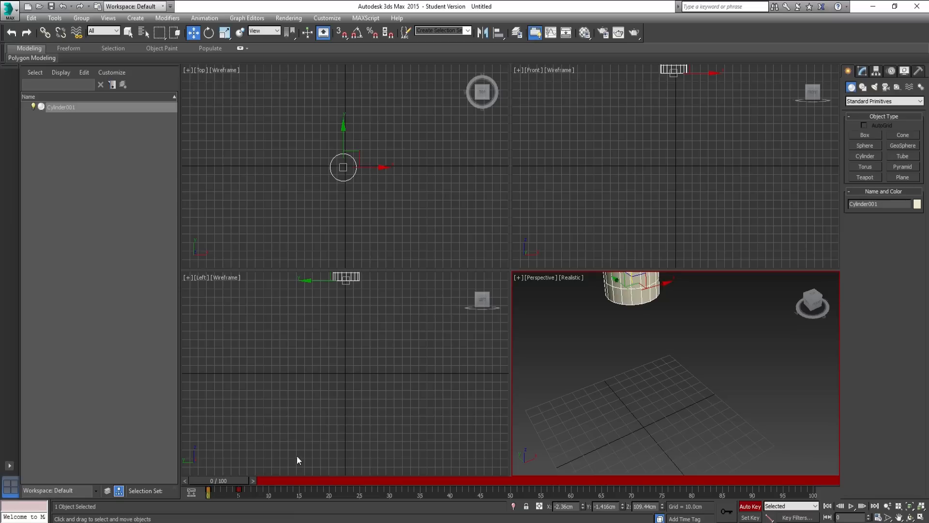
scroll(628, 423, down, 2)
drag(636, 373, 637, 351)
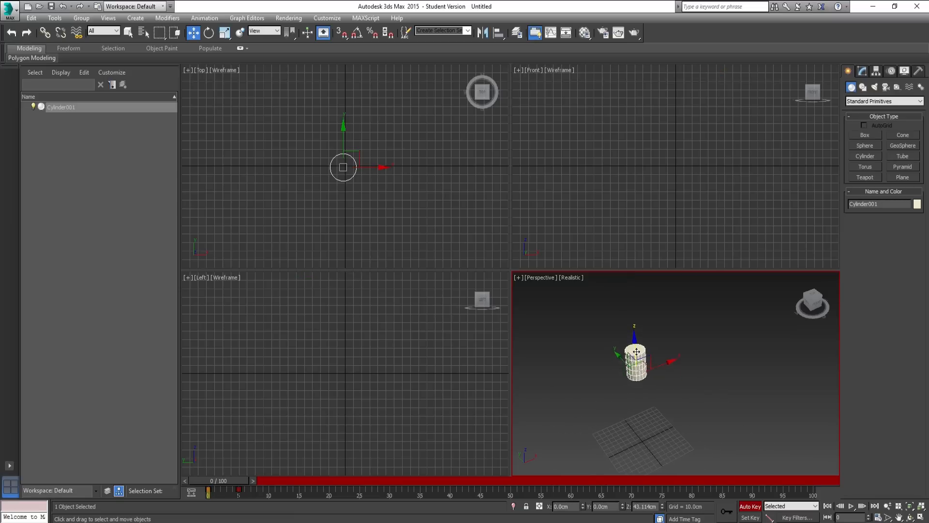
click(752, 507)
scroll(686, 398, up, 4)
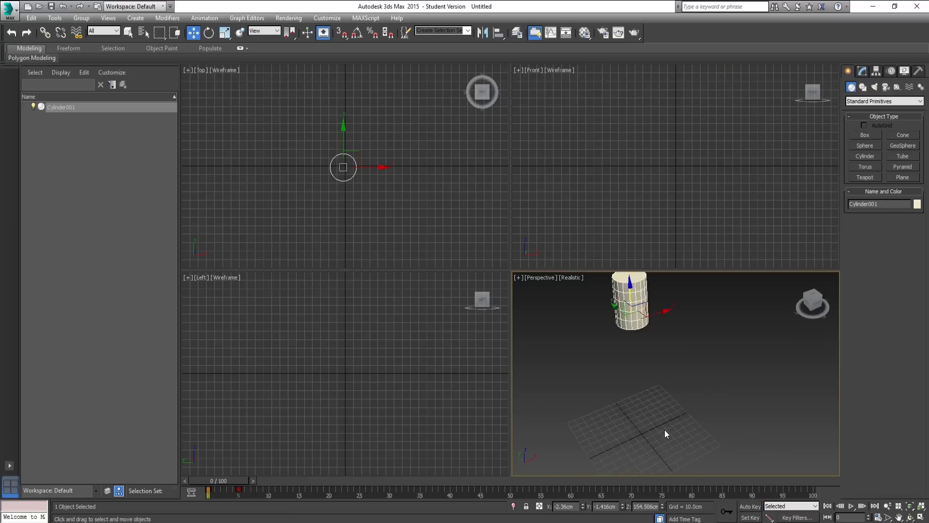
scroll(665, 432, up, 3)
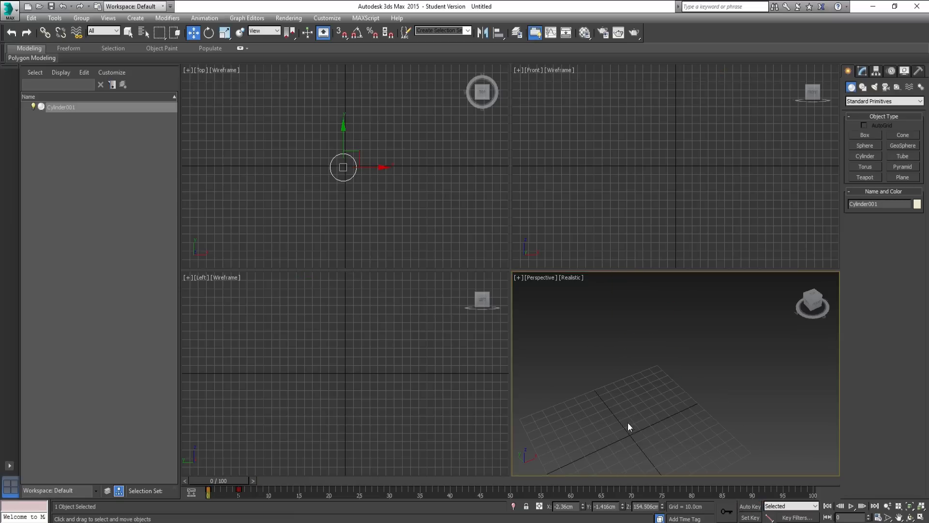
- Play back the higher drop of the cylinder and set the current time to frame 5
click(852, 508)
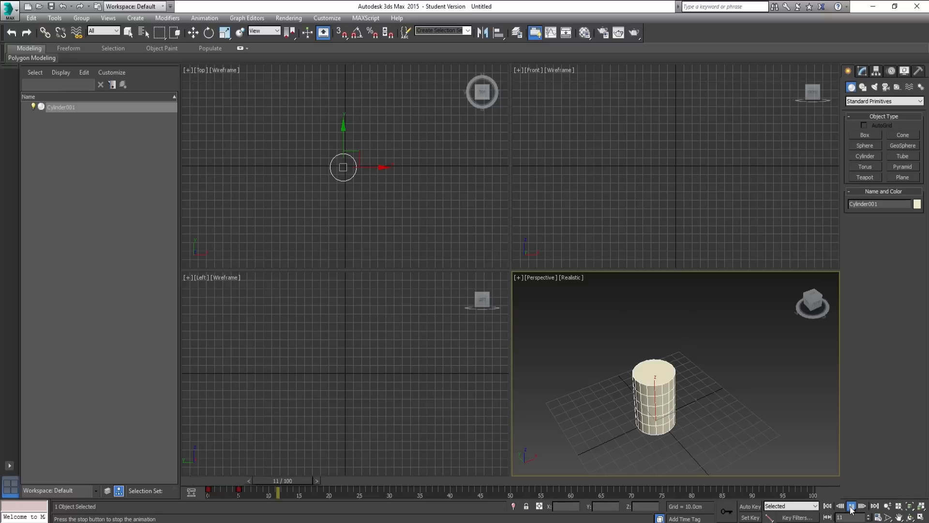
click(852, 508)
scroll(705, 415, up, 4)
click(852, 506)
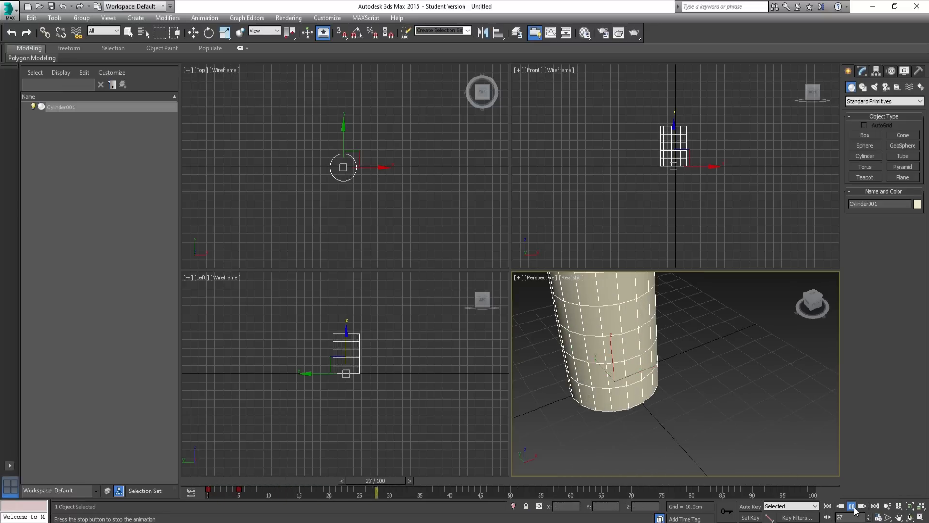
scroll(713, 447, down, 6)
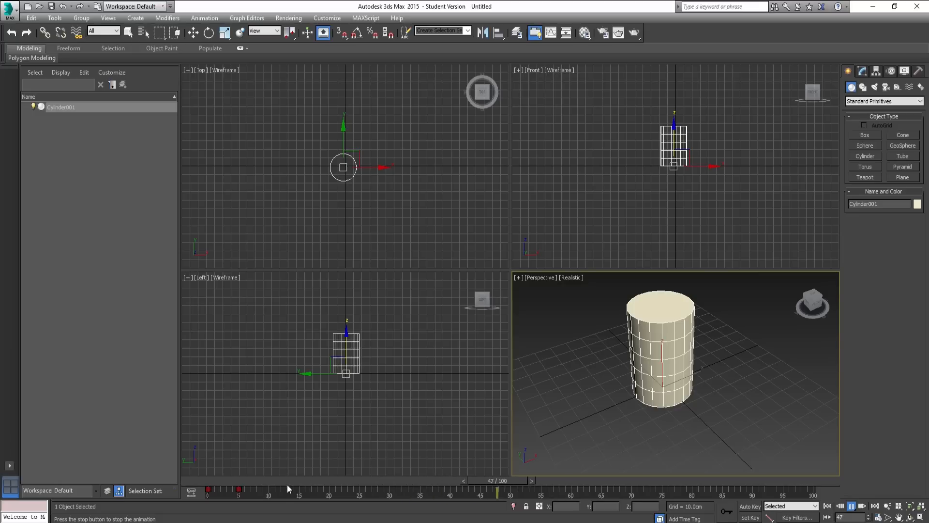
drag(286, 484, 251, 488)
key(w)
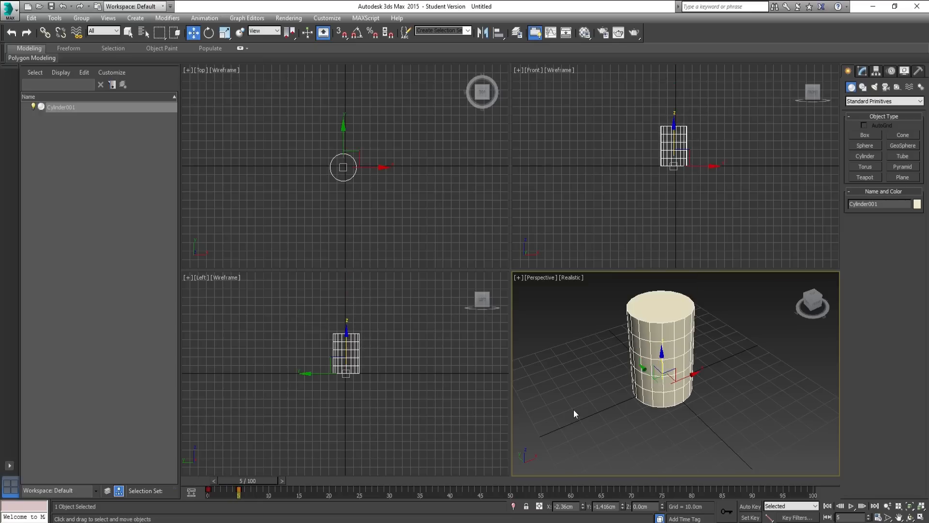
- Create a ground plane of about 196 by 190 cm on the grid beneath the cylinder
scroll(574, 413, down, 5)
click(903, 177)
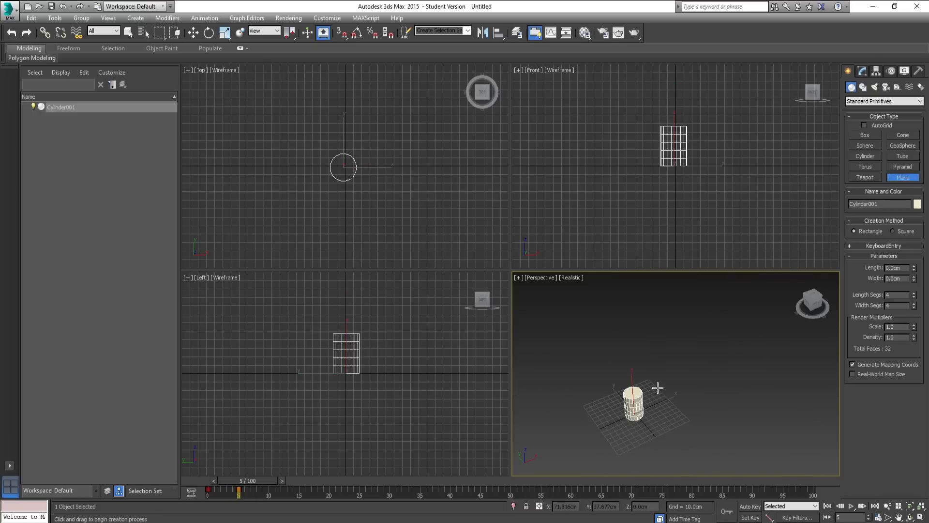
drag(651, 370, 612, 476)
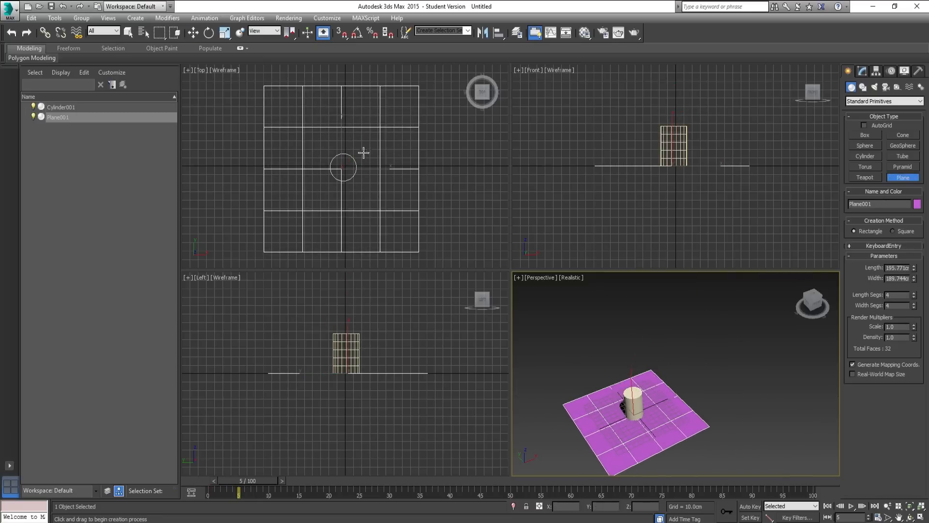
- Scale the ground plane up uniformly to about 1385 percent
click(224, 38)
drag(624, 415, 686, 271)
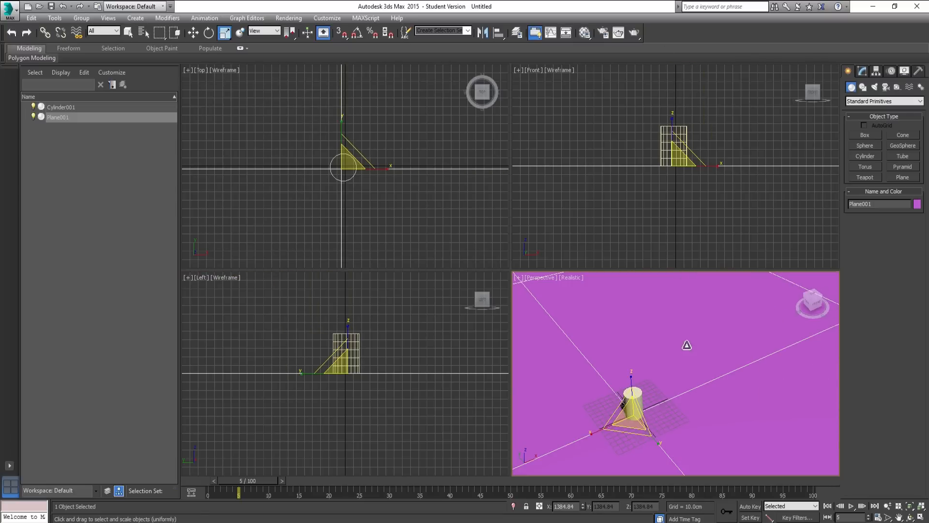
alt+middle_drag(637, 378, 611, 380)
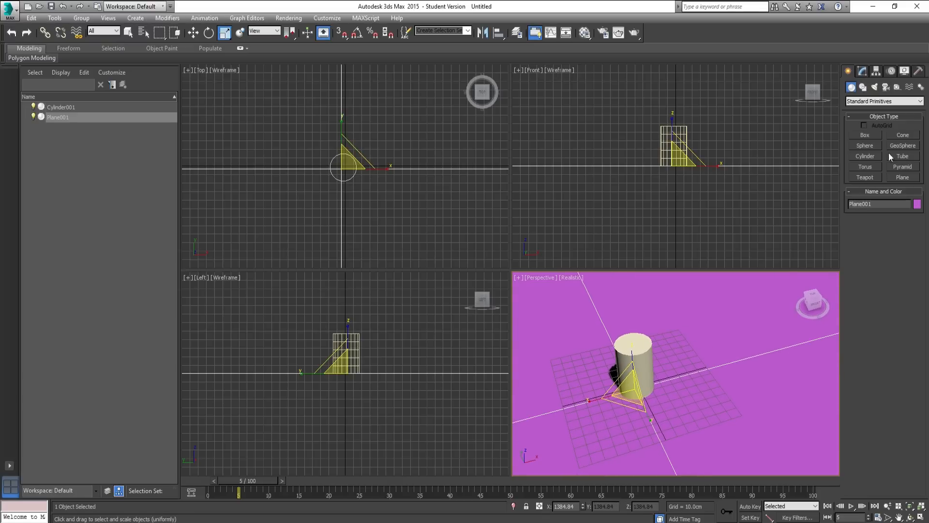
- Add a dark grey custom colour with red, green and blue at 27 and apply it to the ground plane
click(863, 72)
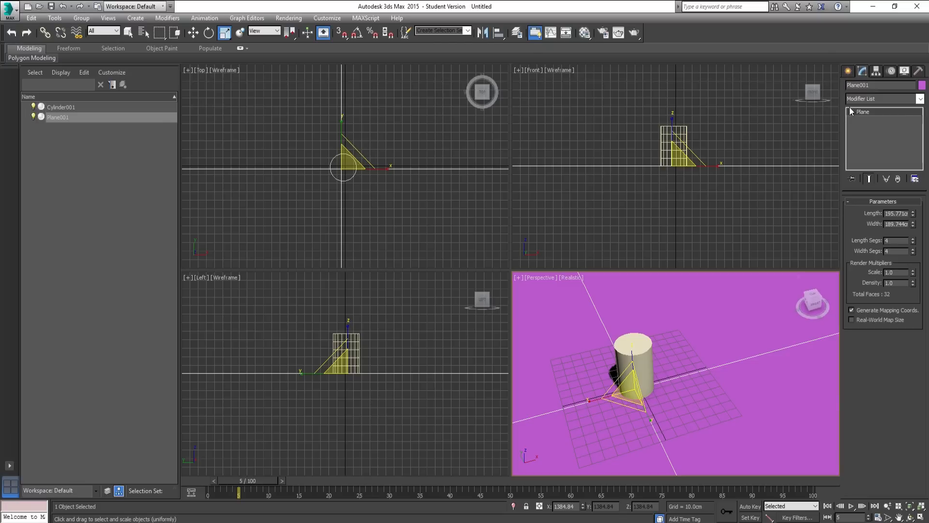
click(922, 86)
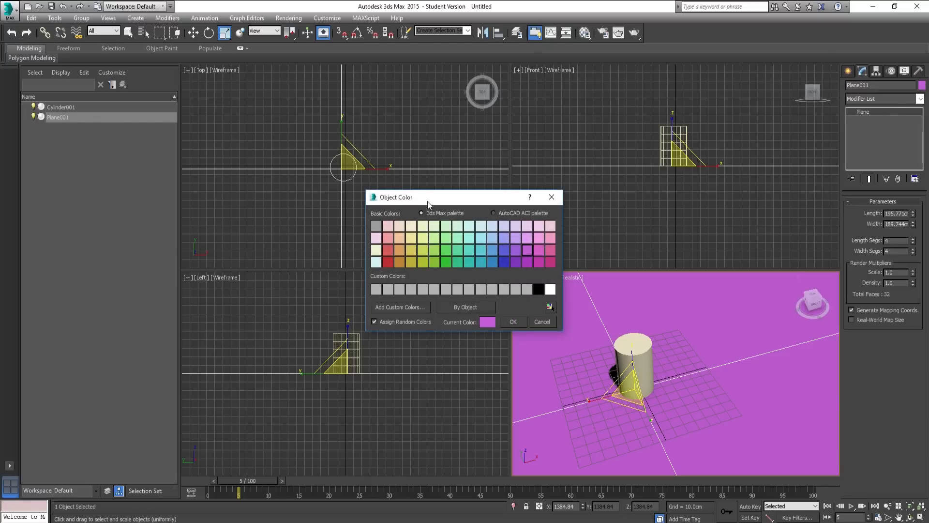
drag(426, 197, 330, 194)
click(282, 287)
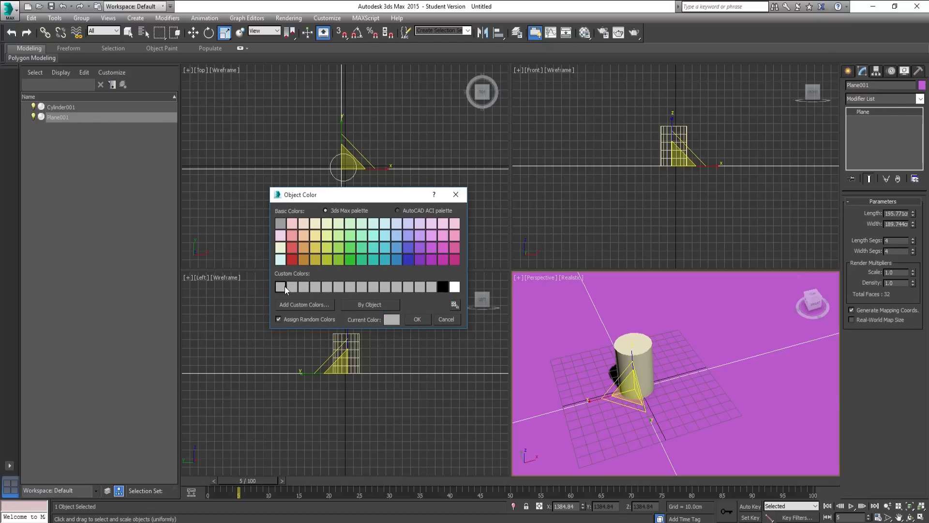
click(309, 308)
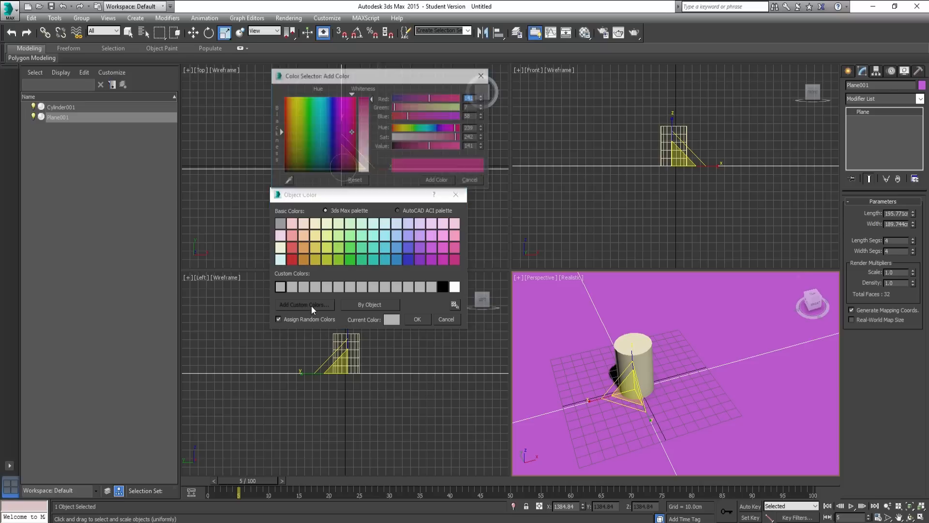
drag(344, 141, 293, 172)
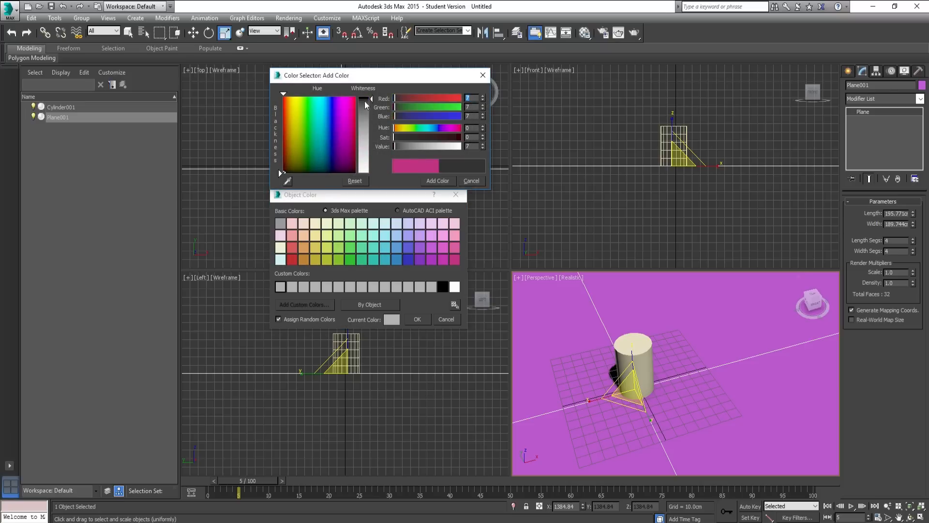
drag(366, 105, 372, 110)
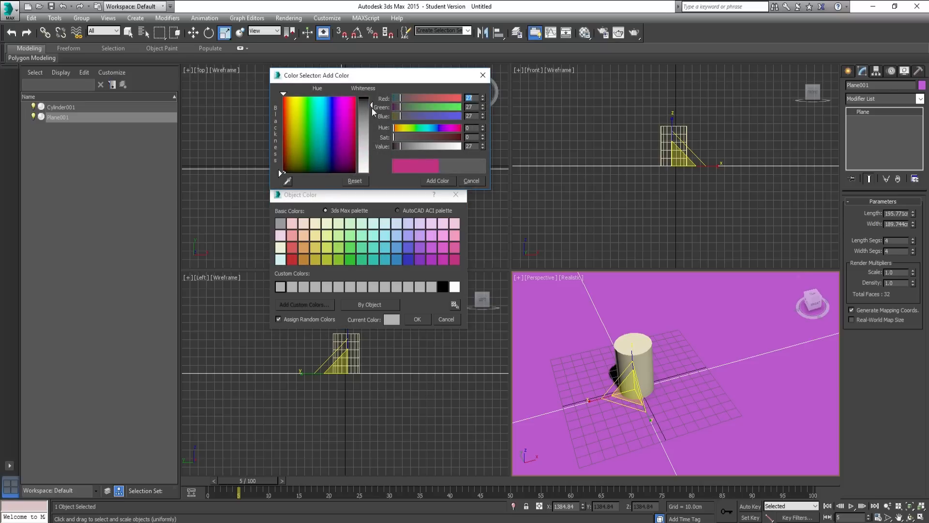
click(437, 181)
click(482, 75)
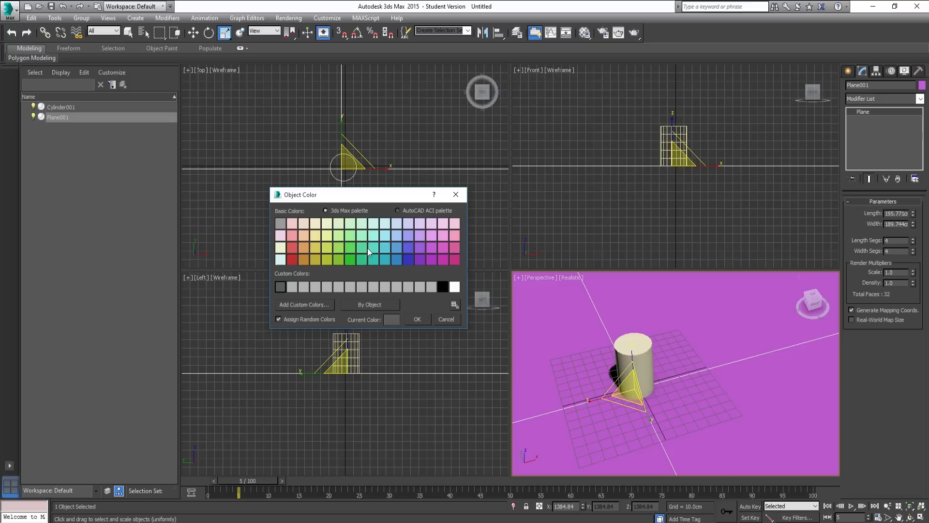
click(418, 319)
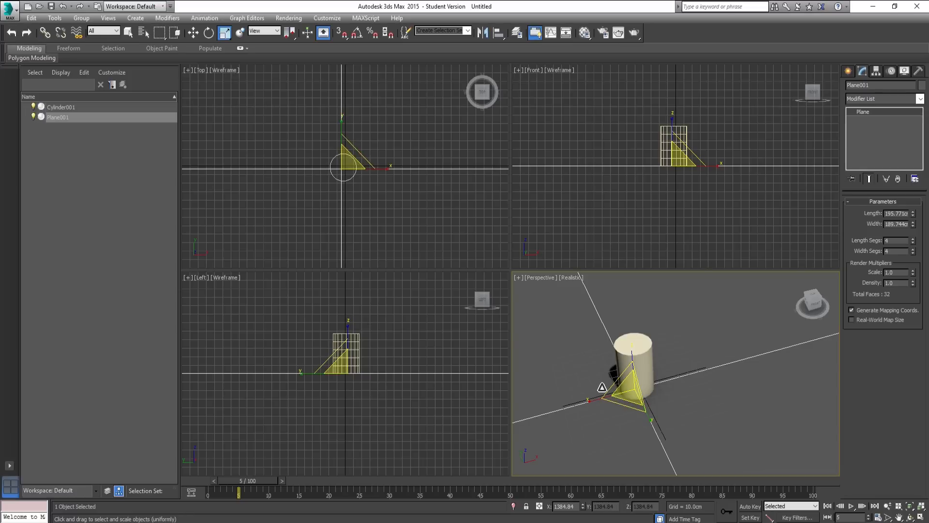
- Create a Super Spray particle emitter with an icon size of about 23 cm at the base of the cylinder
click(844, 71)
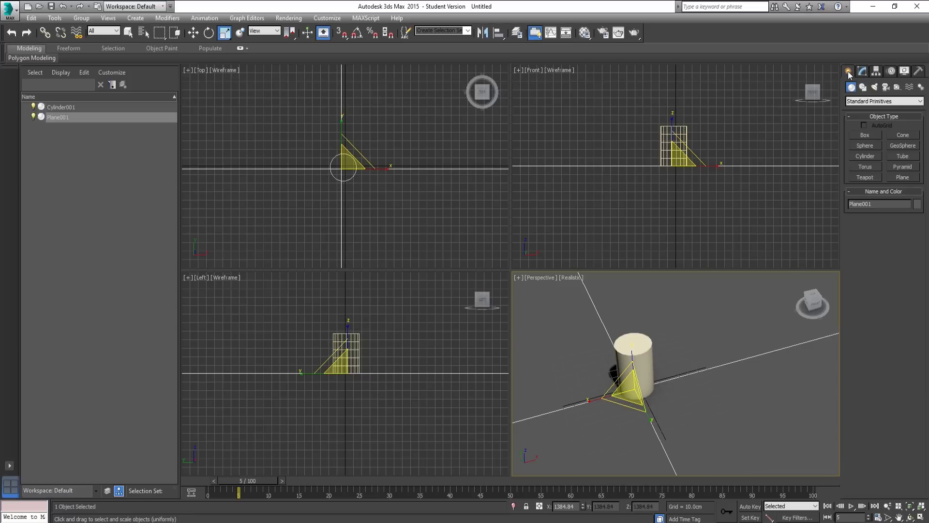
click(865, 102)
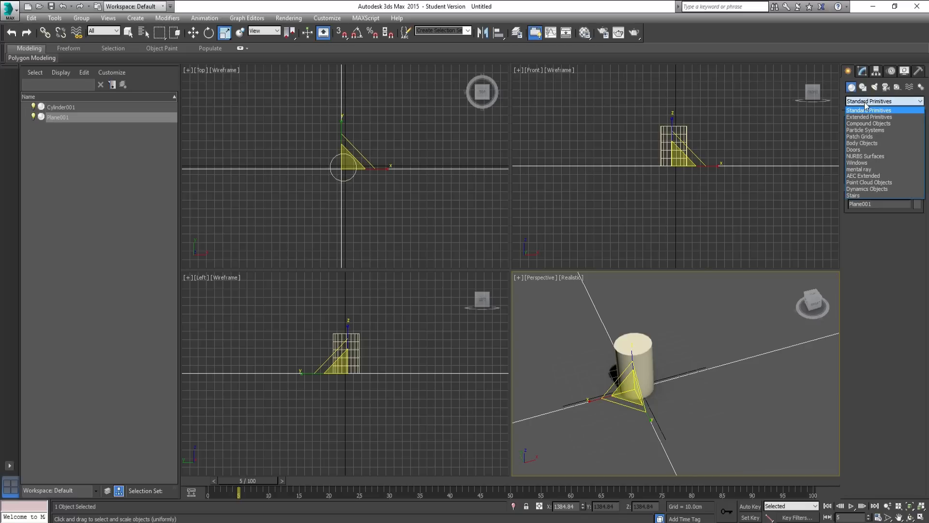
click(868, 131)
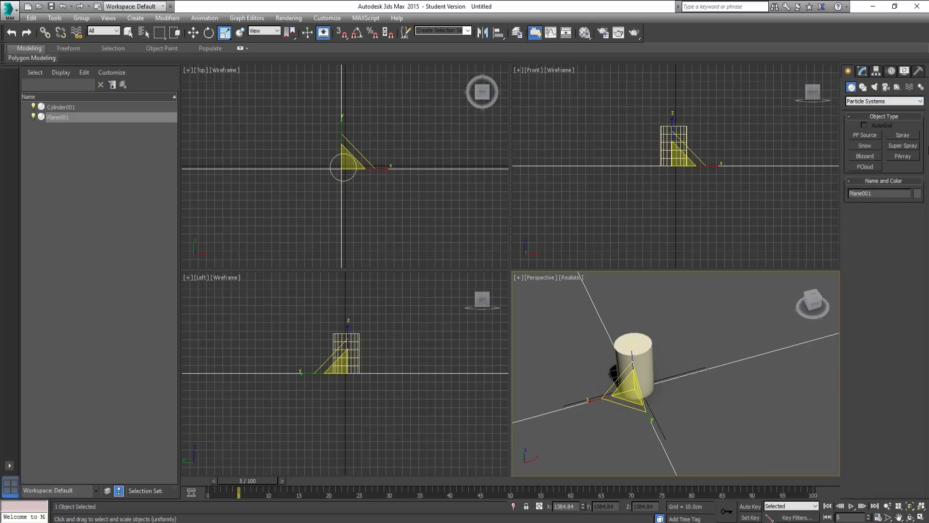
click(906, 147)
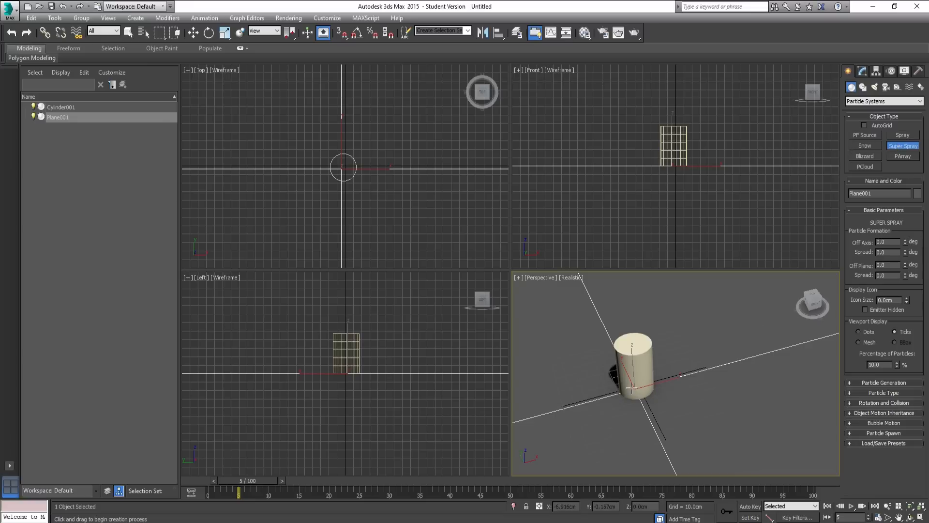
drag(638, 389, 643, 371)
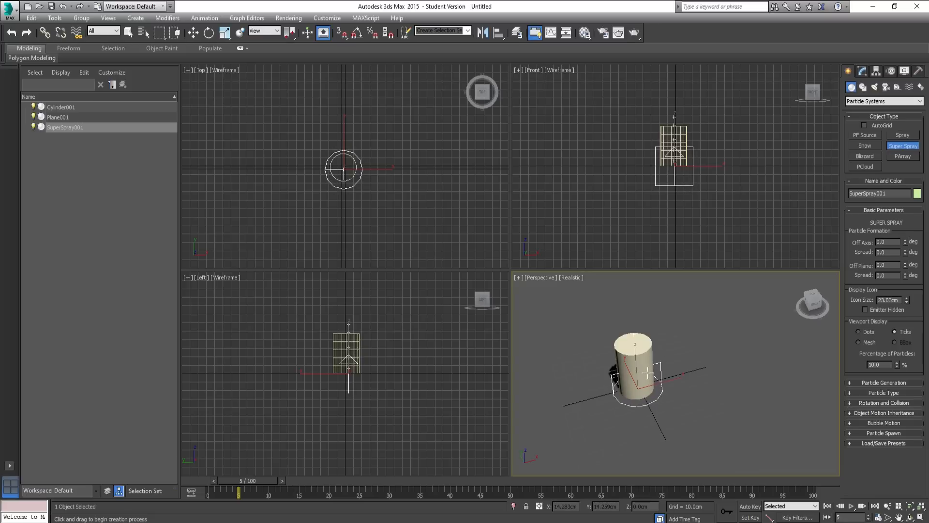
- Move the spray emitter in the top view so it is centred on the cylinder
scroll(363, 168, up, 2)
scroll(342, 183, up, 4)
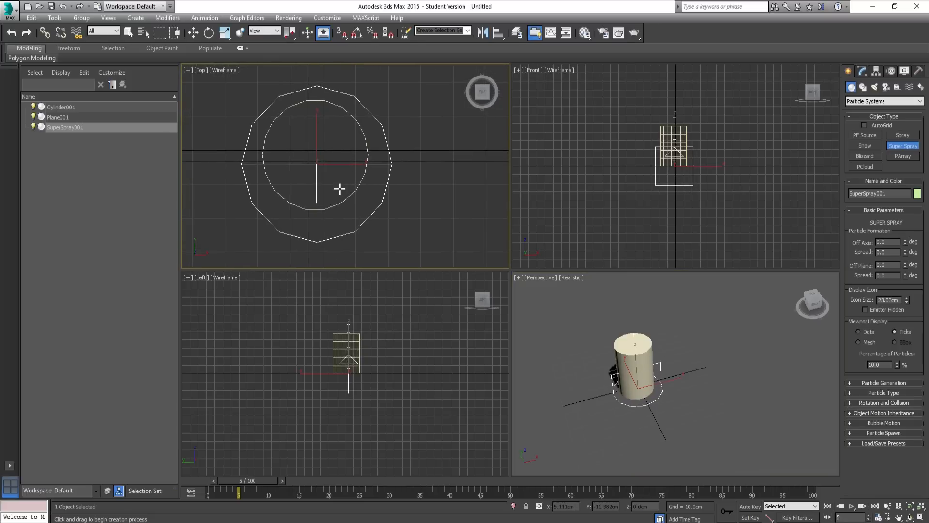
key(w)
drag(320, 139, 331, 148)
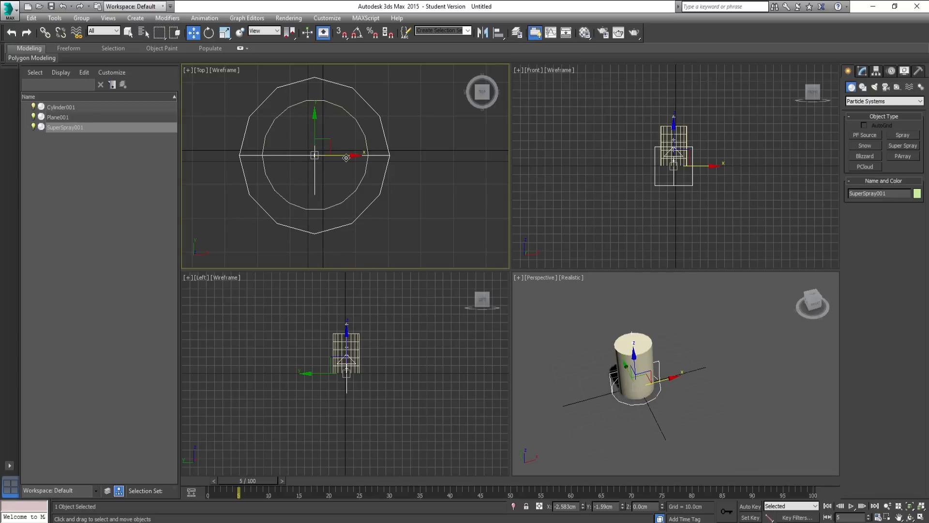
- Scale the spray emitter up uniformly to about 103 percent
middle_drag(644, 391, 647, 393)
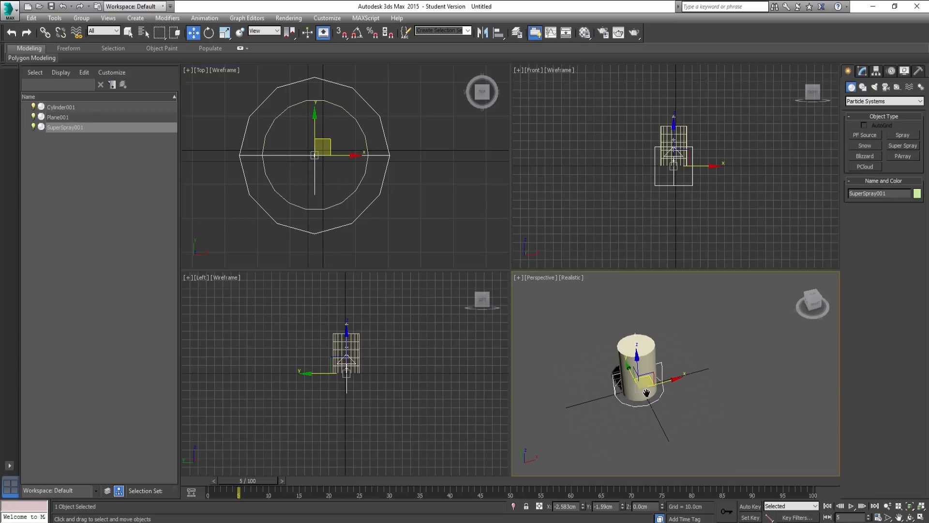
key(r)
click(320, 153)
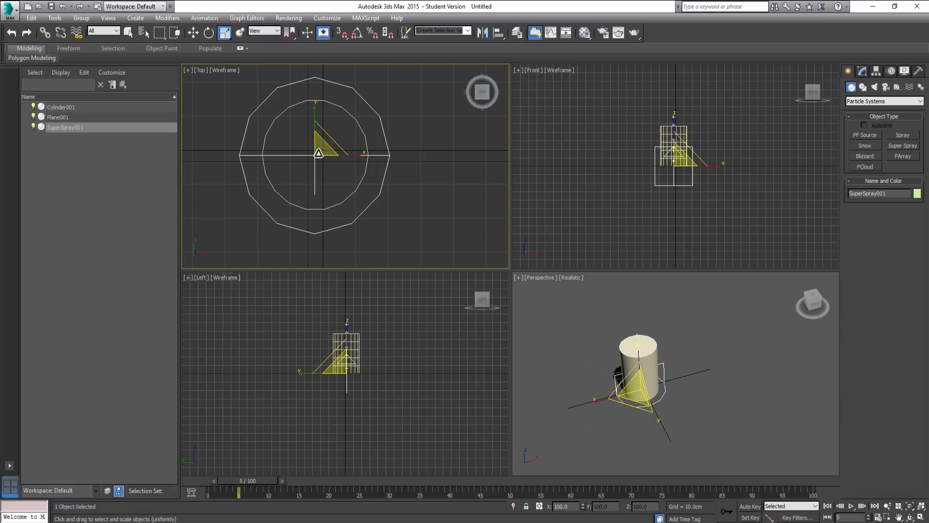
mouse_move(319, 153)
mouse_down()
mouse_move(332, 99)
mouse_move(322, 166)
mouse_move(330, 176)
mouse_move(327, 152)
mouse_up()
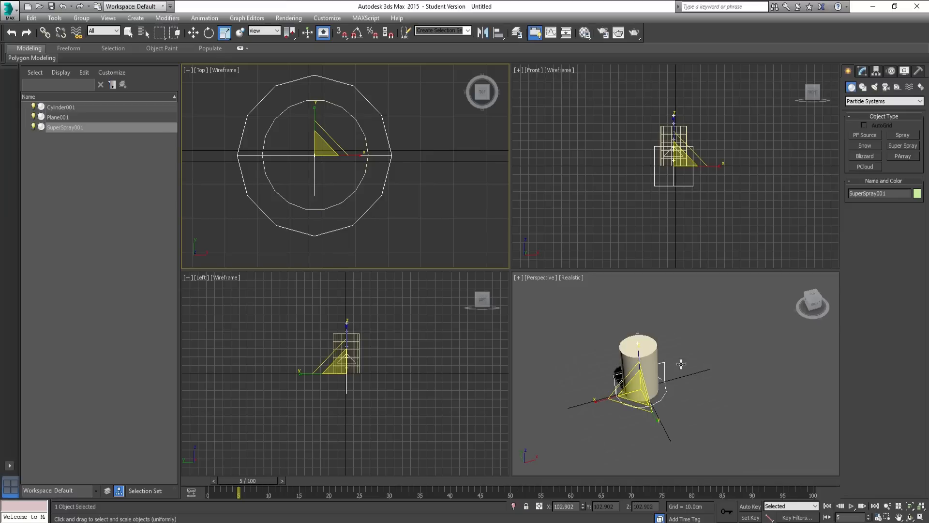
- Advance the current time to frame 7 and load the Shockwave preset for the spray emitter
click(862, 71)
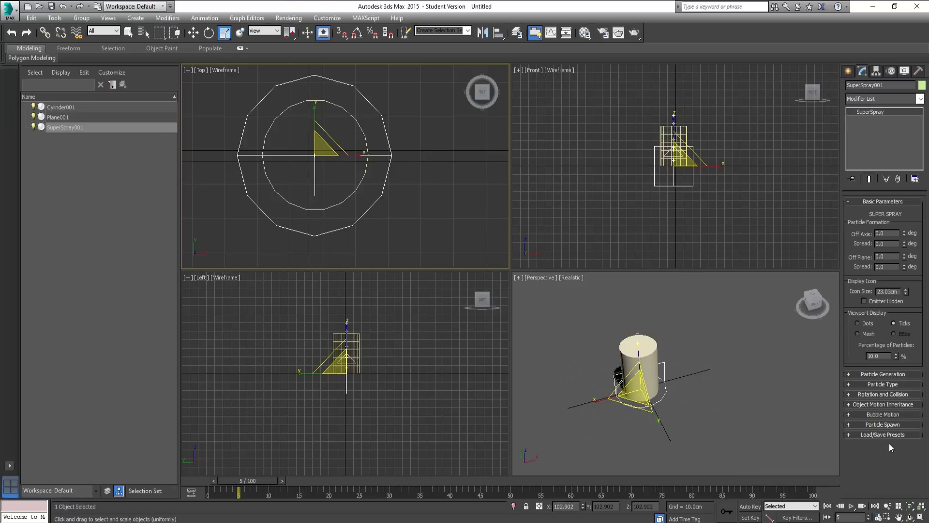
click(858, 434)
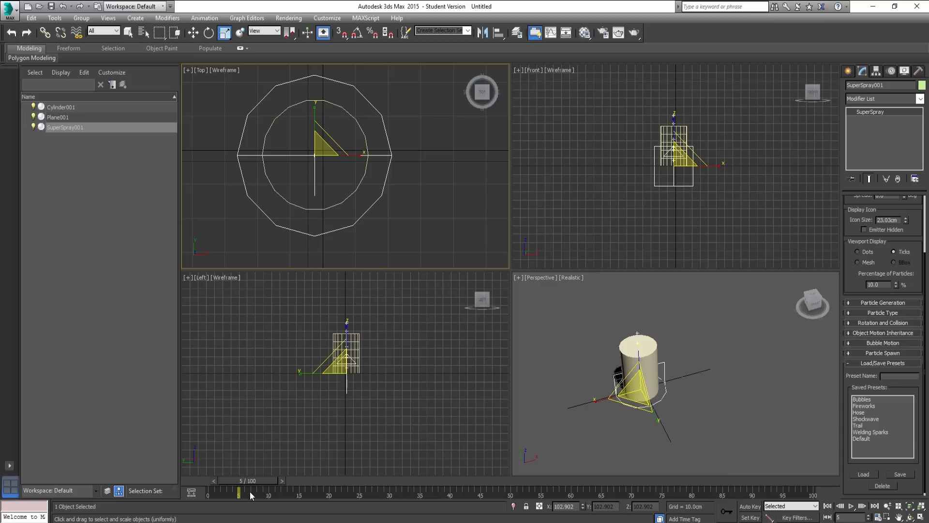
mouse_move(248, 481)
mouse_down()
mouse_move(223, 481)
mouse_move(338, 480)
mouse_move(221, 491)
mouse_move(303, 482)
mouse_move(251, 481)
mouse_up()
key(r)
double_click(864, 419)
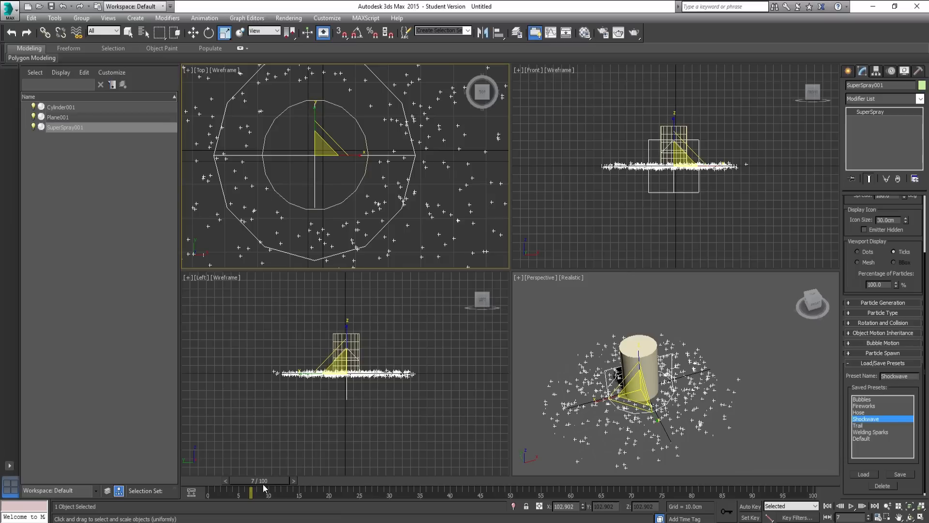
- Advance to frame 10 and examine the shockwave particles around the cylinder in the perspective view
drag(263, 484, 269, 507)
key(r)
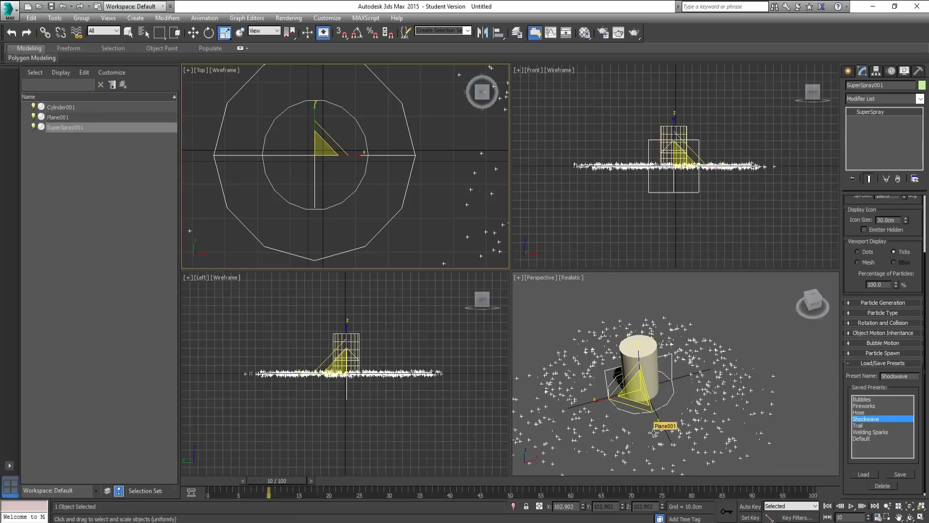
right_click(567, 421)
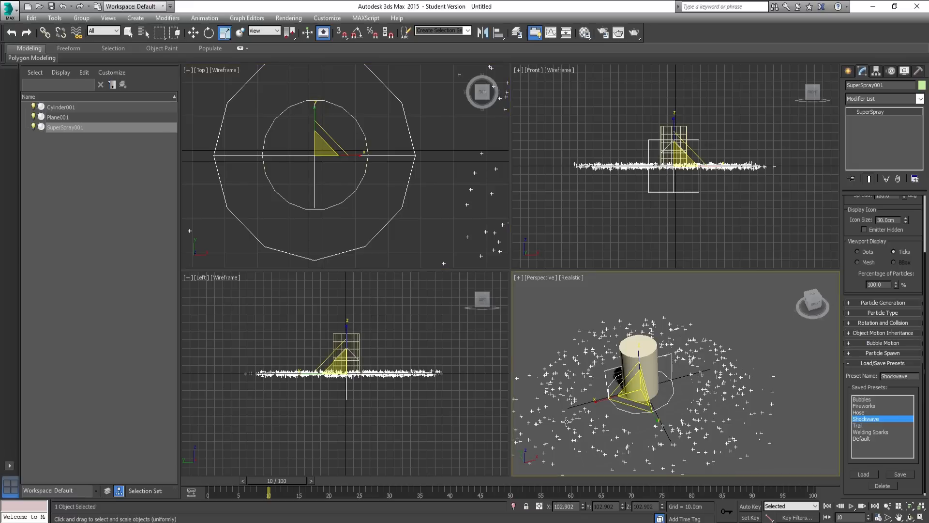
scroll(569, 421, up, 5)
scroll(622, 383, down, 4)
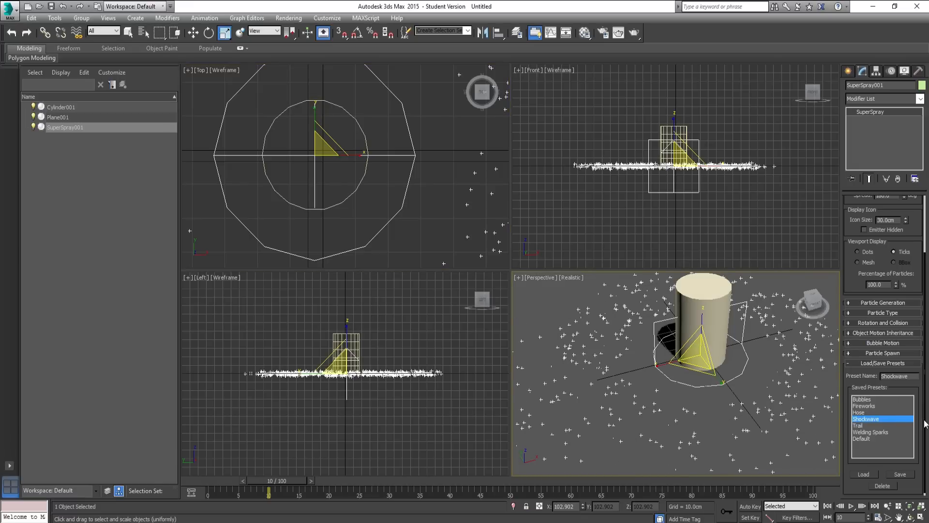
- Display the spray particles as Mesh in the viewports and set the standard particle type to Facing
drag(925, 420, 928, 290)
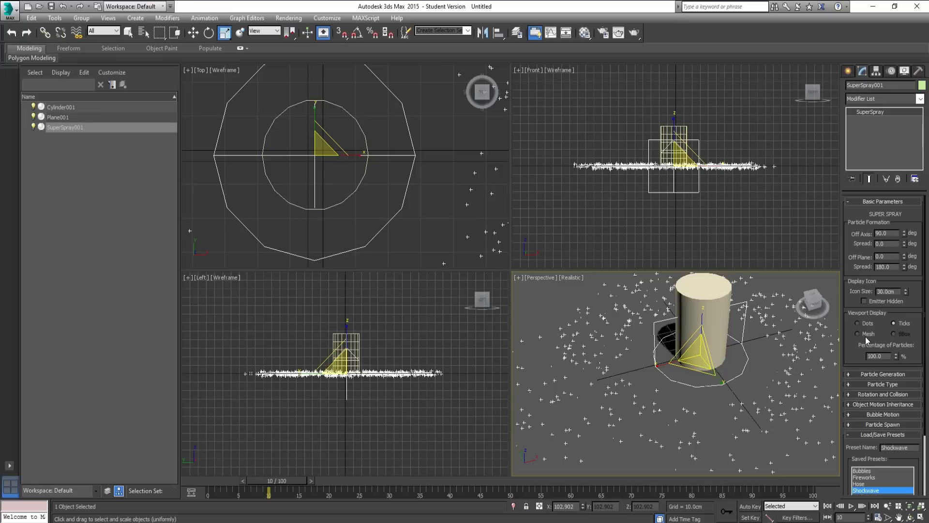
click(867, 338)
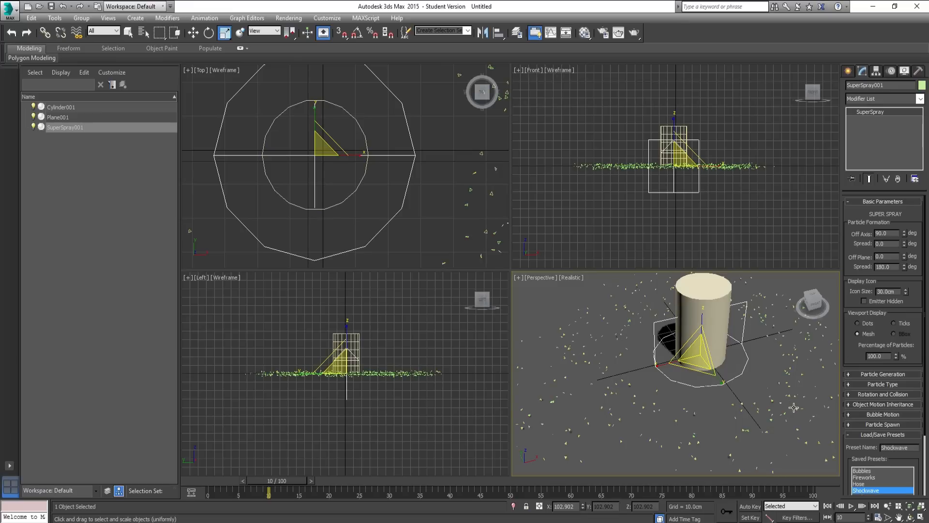
middle_drag(794, 409, 774, 414)
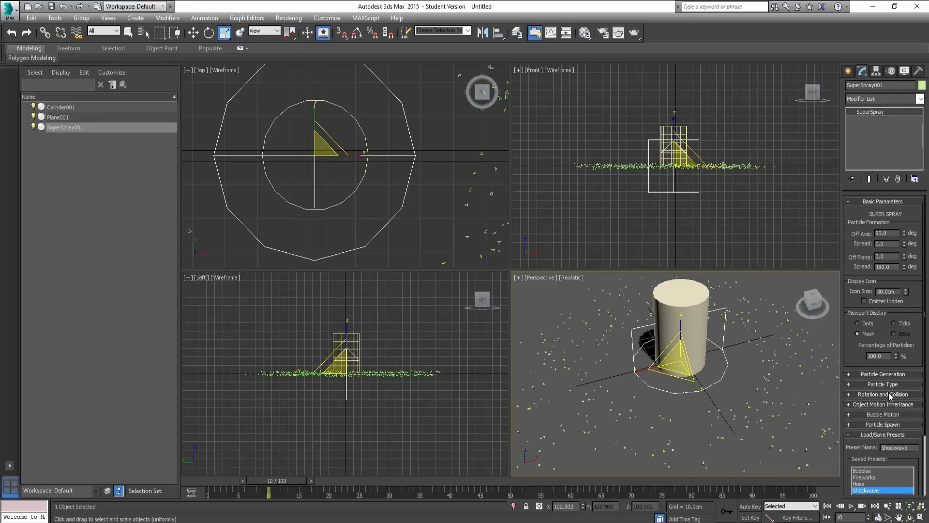
click(883, 385)
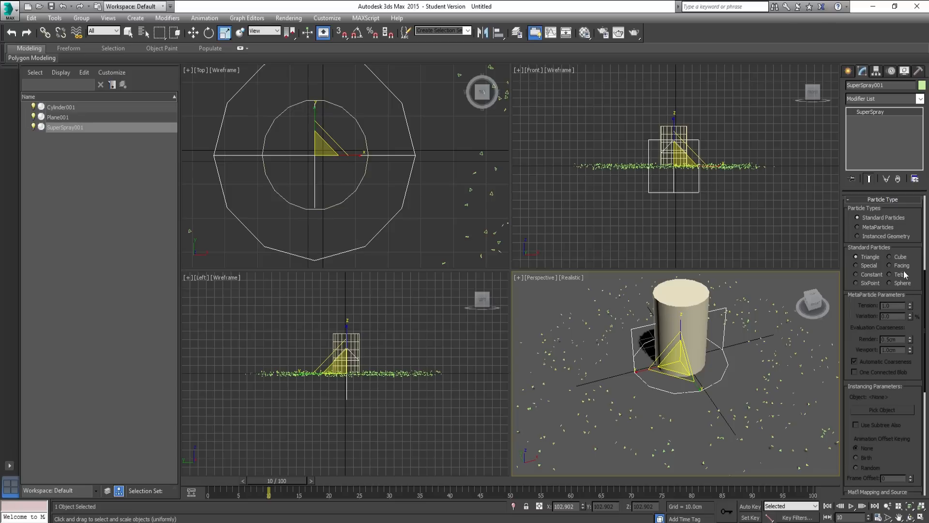
click(890, 265)
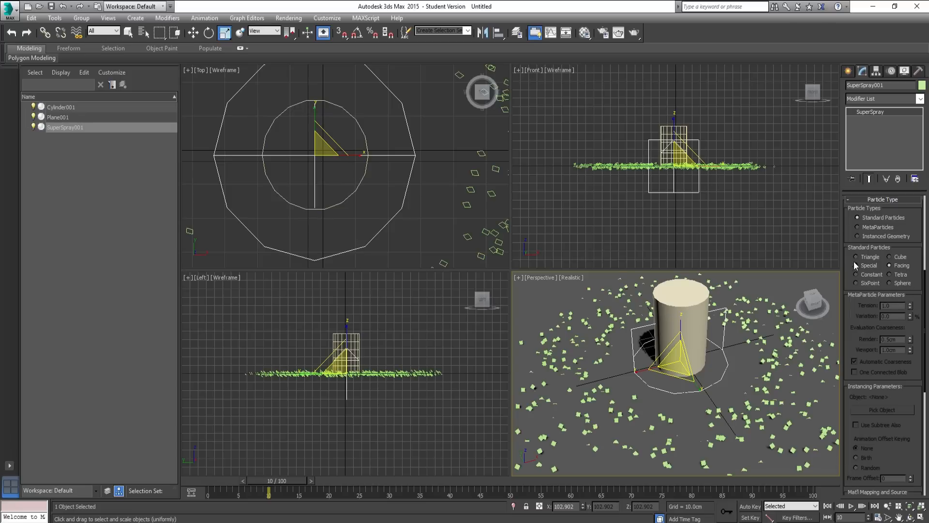
- Increase the particle size of the spray to about 27.5 cm
scroll(852, 259, up, 5)
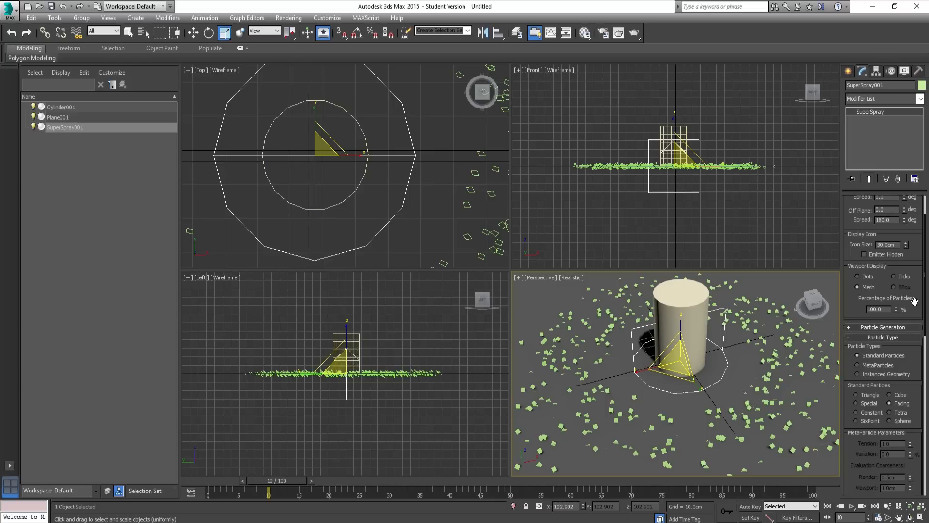
drag(907, 308, 905, 354)
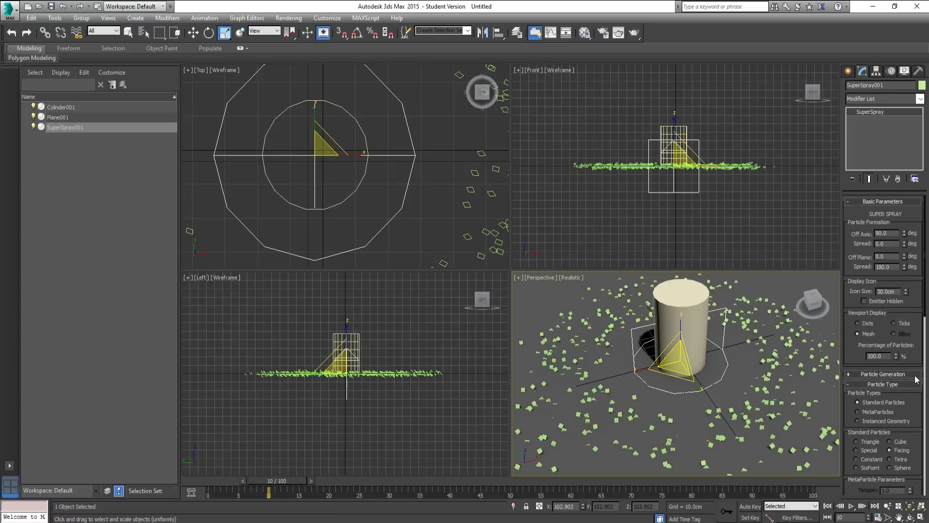
click(888, 374)
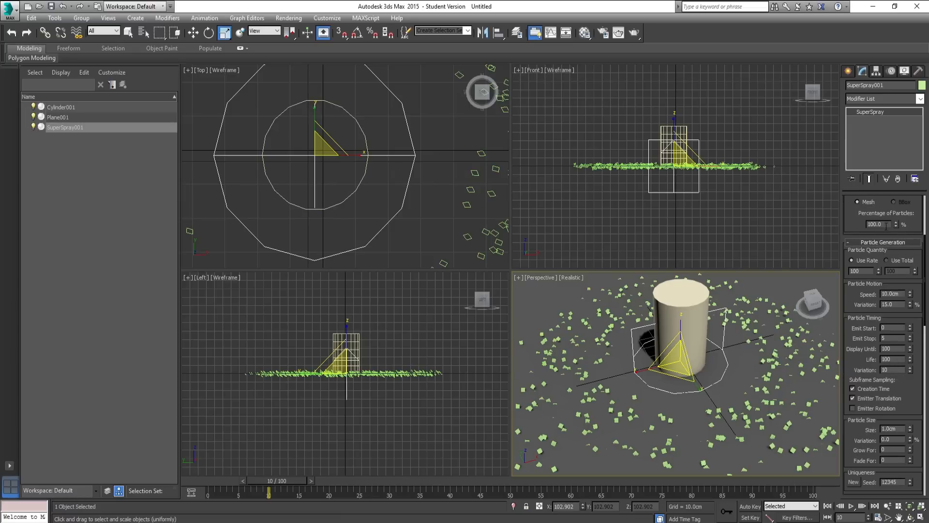
drag(915, 388, 912, 320)
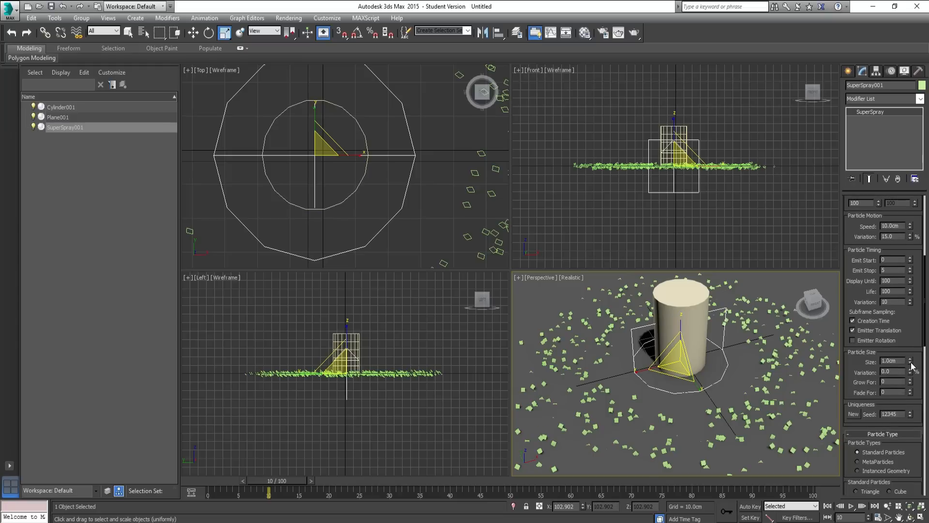
drag(910, 361, 917, 447)
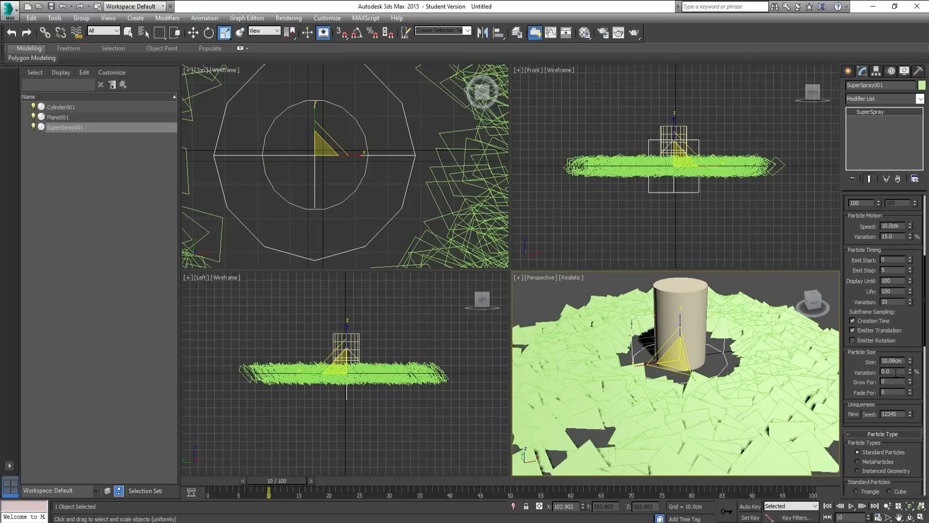
drag(912, 364, 915, 274)
- Examine the enlarged particles around the cylinder and scrub the animation back to frame 5
scroll(731, 369, down, 5)
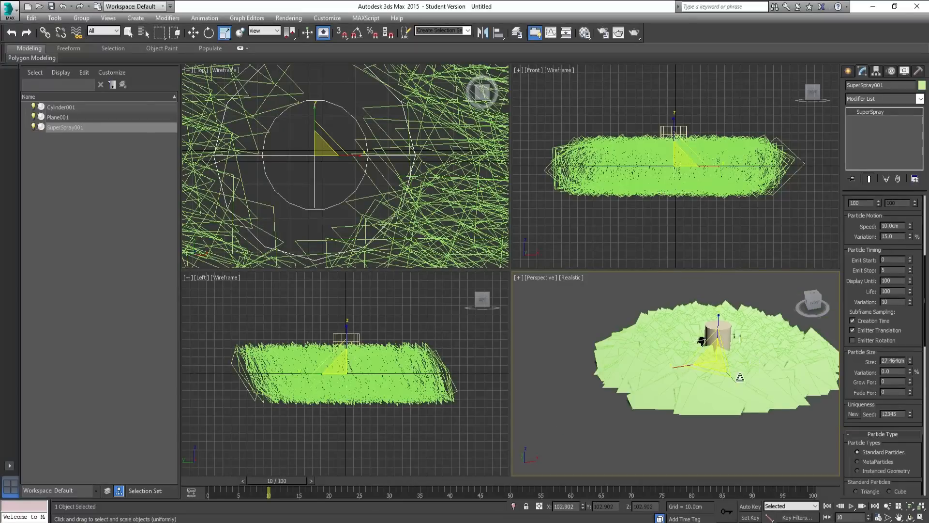
scroll(731, 370, up, 6)
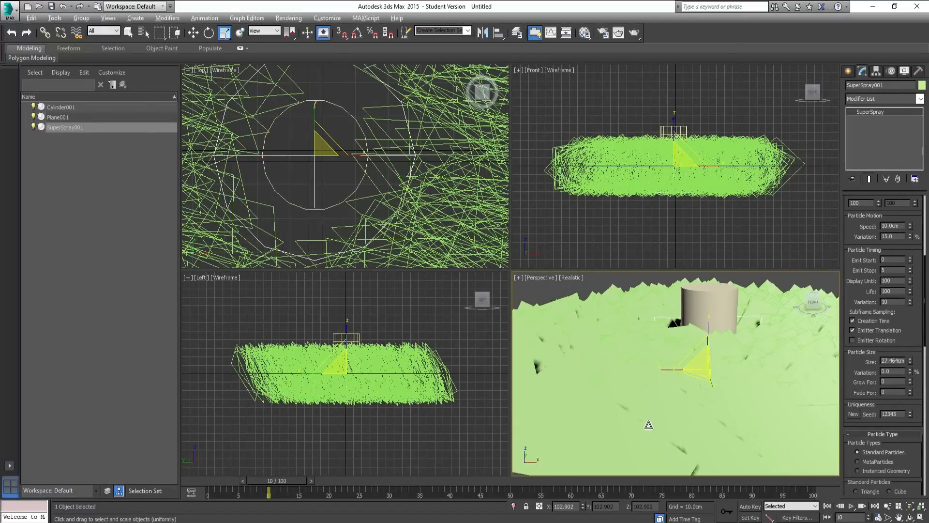
scroll(667, 426, down, 4)
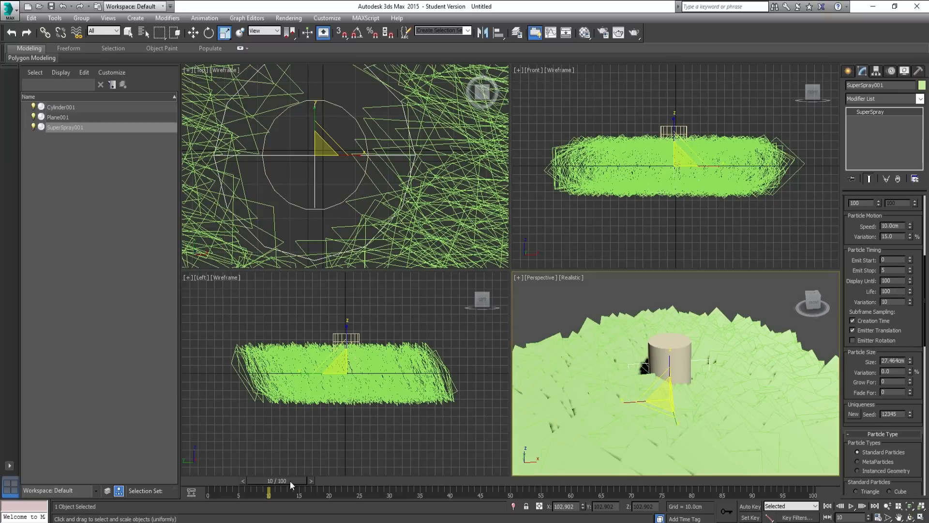
mouse_move(290, 481)
mouse_down()
mouse_move(182, 480)
mouse_move(298, 481)
mouse_move(177, 486)
mouse_move(292, 490)
mouse_move(159, 496)
mouse_move(254, 512)
mouse_move(192, 517)
mouse_move(252, 507)
mouse_up()
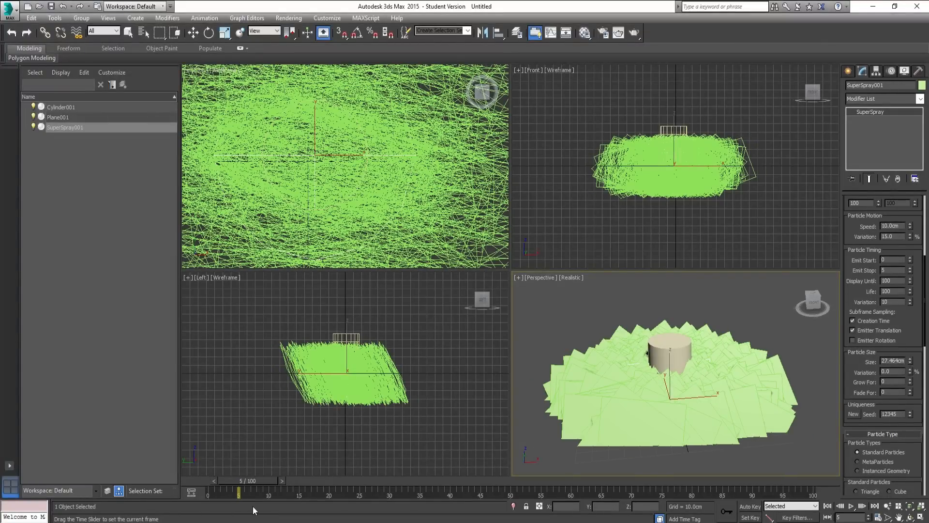
key(r)
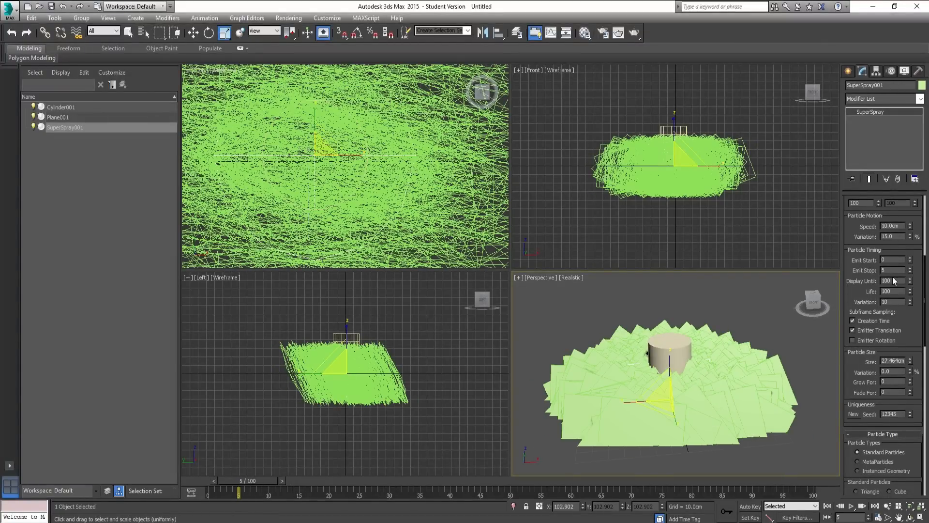
- Set the particle emission to start at frame 5
drag(877, 251, 870, 304)
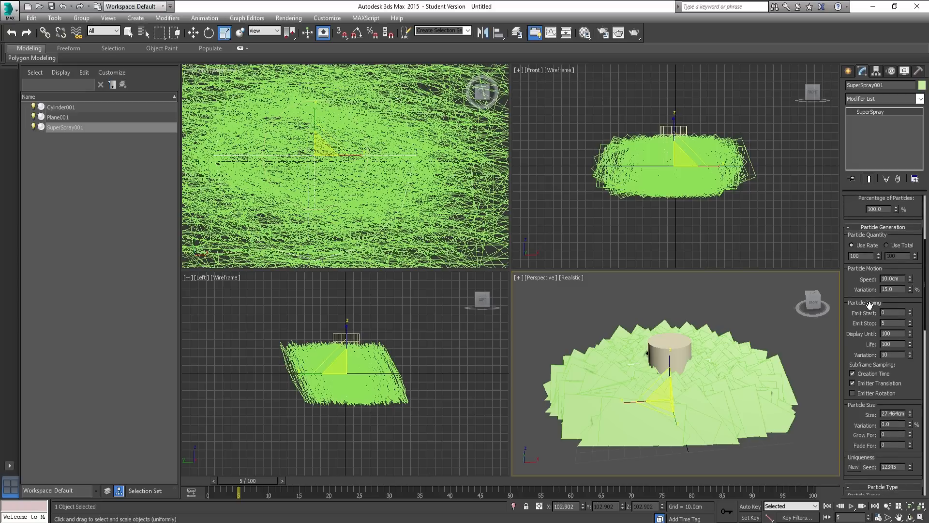
double_click(894, 312)
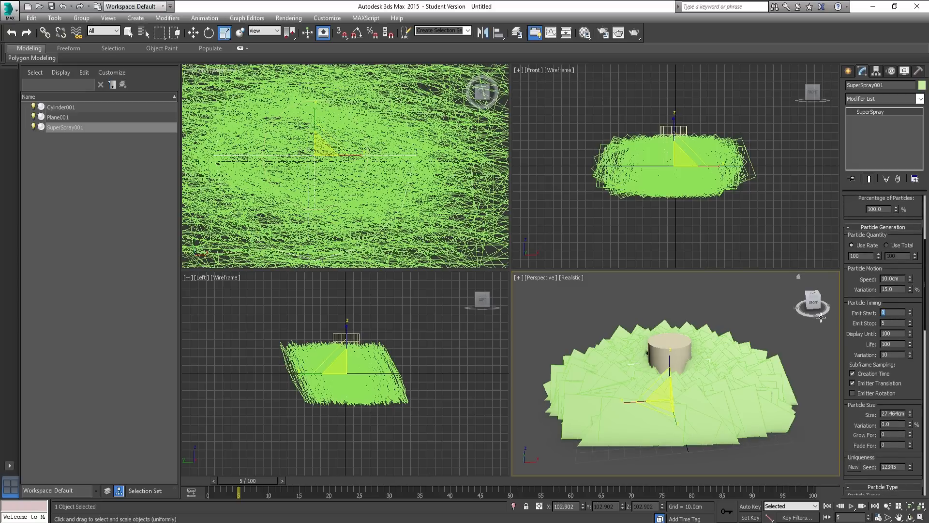
text(5)
key(Return)
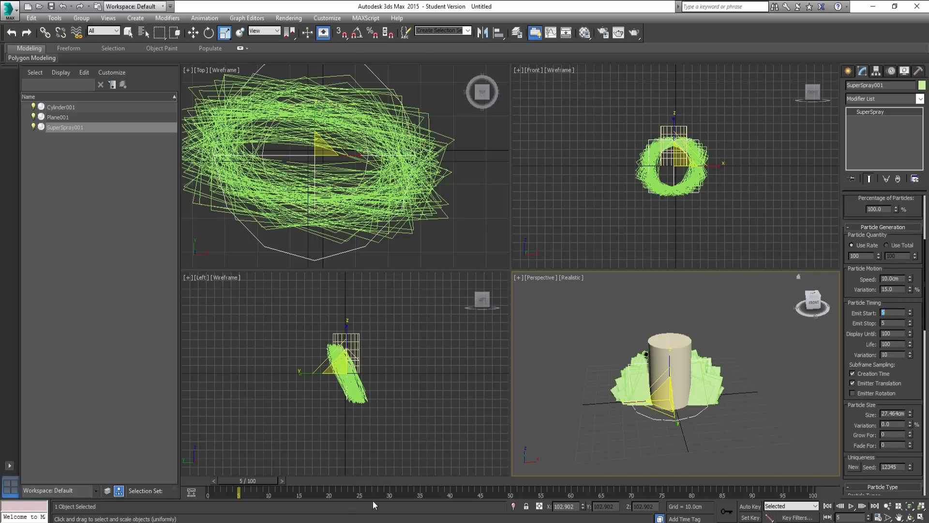
- Scrub forward to frame 15 and check how the particle ring spreads around the cylinder
drag(249, 482, 307, 484)
key(r)
scroll(559, 400, down, 4)
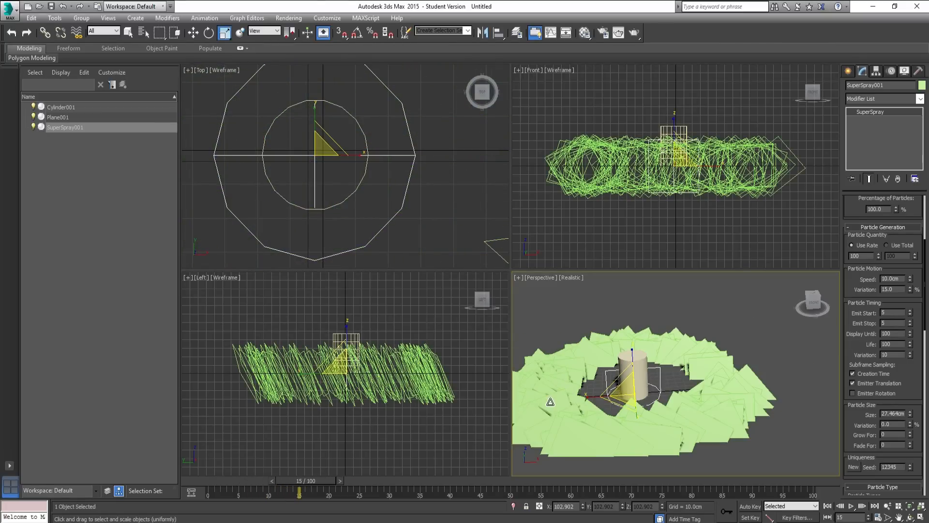
- Set the particle emission to stop at frame 7 and scrub forward to frame 26 to check the ring
middle_drag(558, 400, 582, 418)
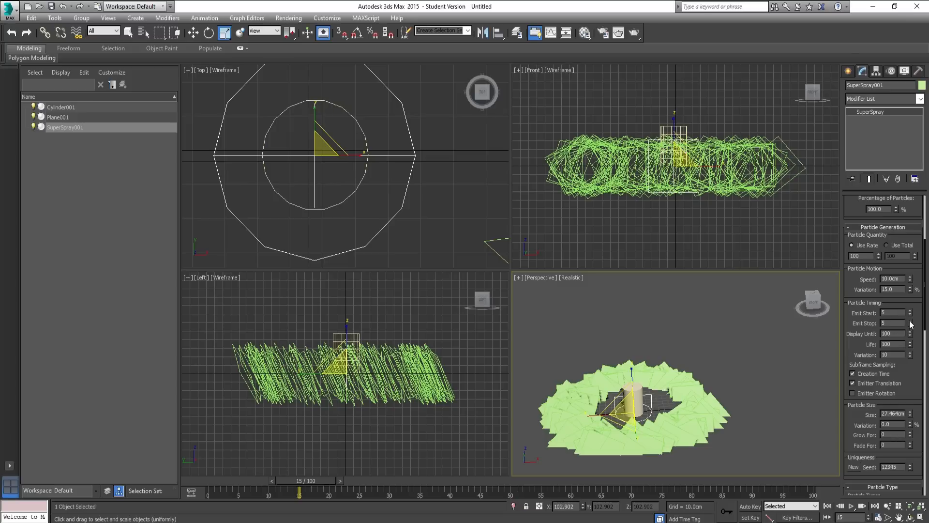
click(910, 322)
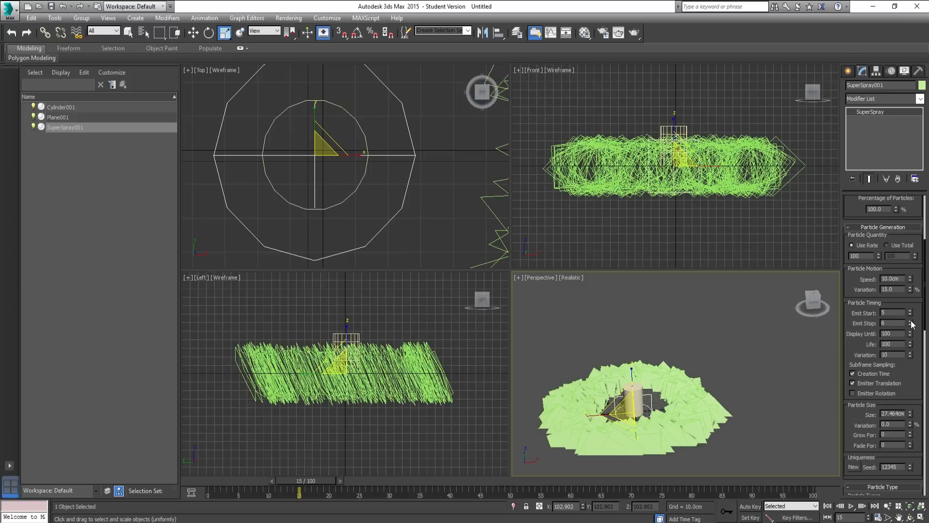
click(910, 321)
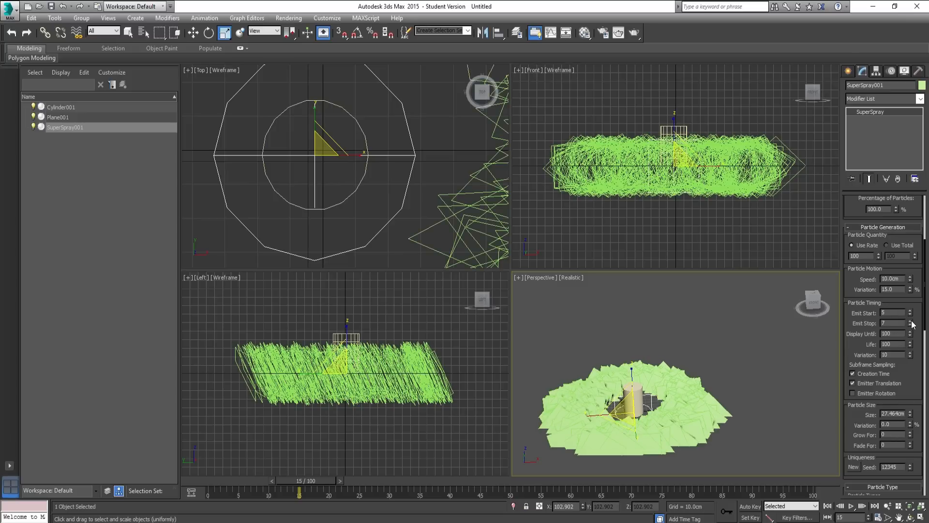
drag(304, 481, 365, 495)
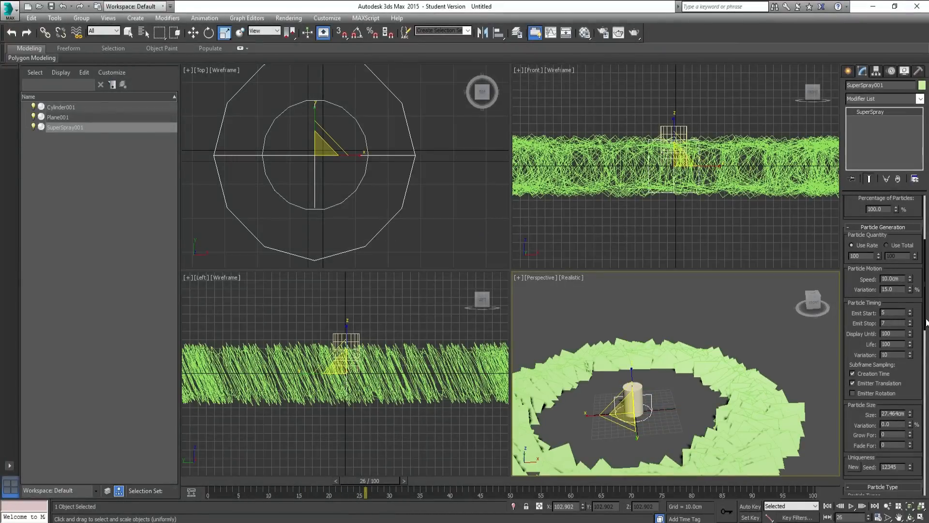
- Try extending the emission stop to frame 62, check it on the timeline, and restore the stop to frame 7
drag(910, 325, 889, 55)
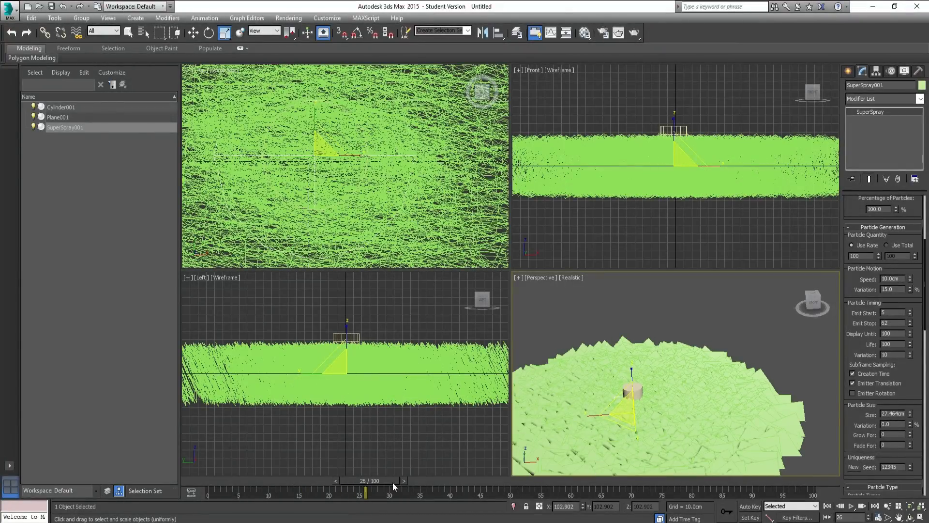
drag(393, 482, 210, 448)
key(r)
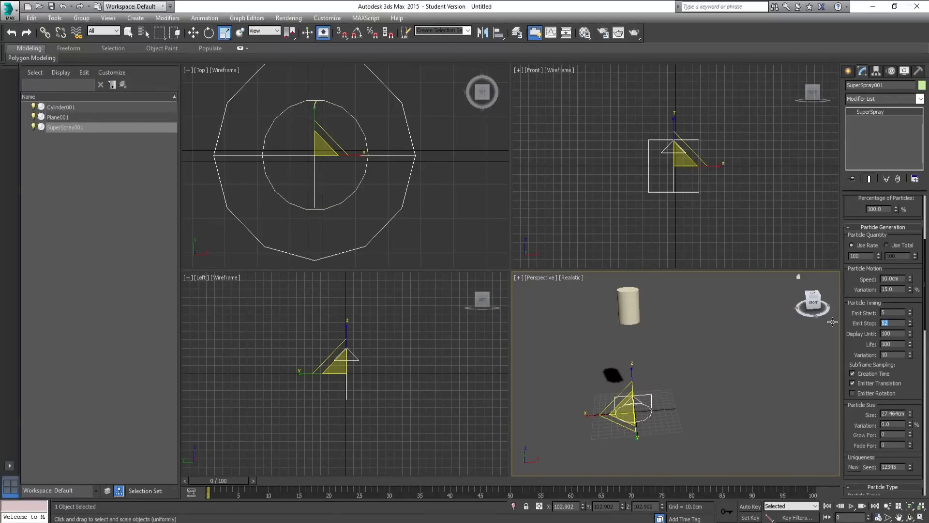
text(7)
key(Return)
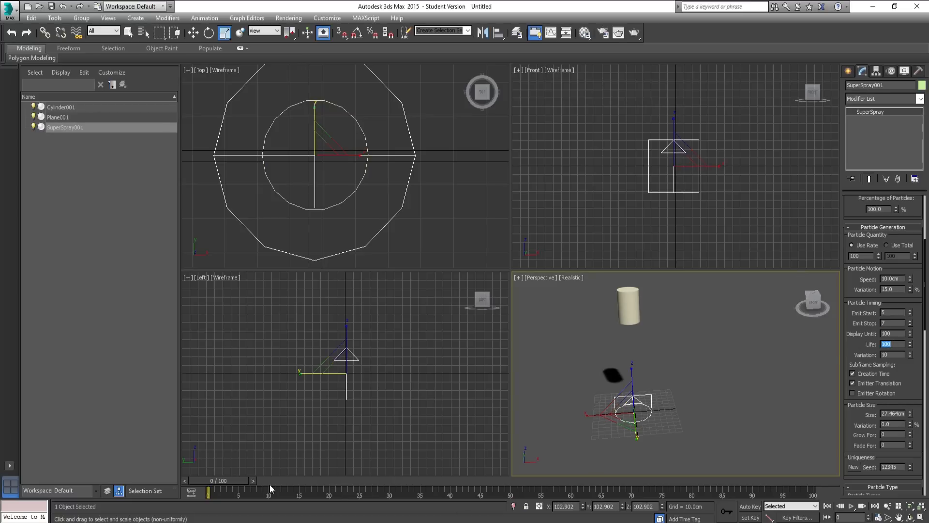
- Set the particle life to 5 frames and play the animation from the start
mouse_move(227, 481)
mouse_down()
mouse_move(539, 477)
mouse_move(196, 470)
mouse_move(730, 463)
mouse_move(261, 457)
mouse_move(339, 469)
mouse_up()
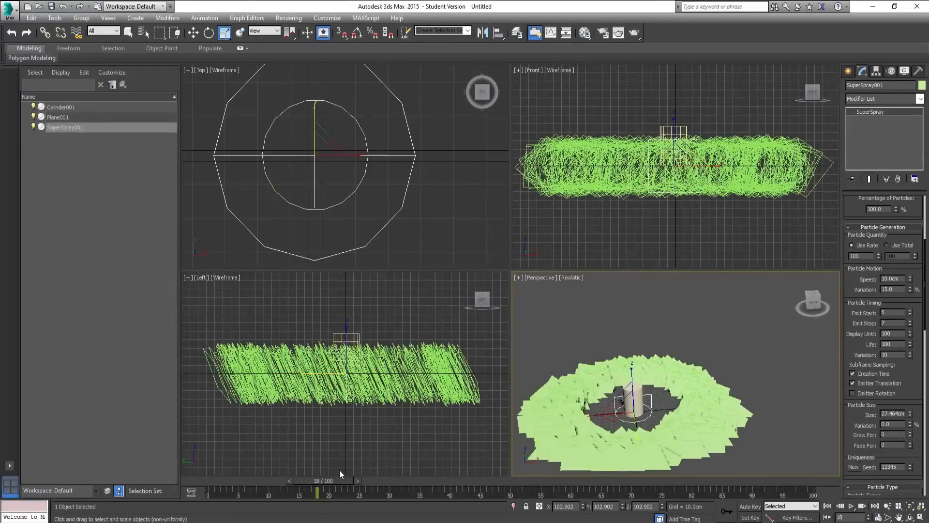
key(Return)
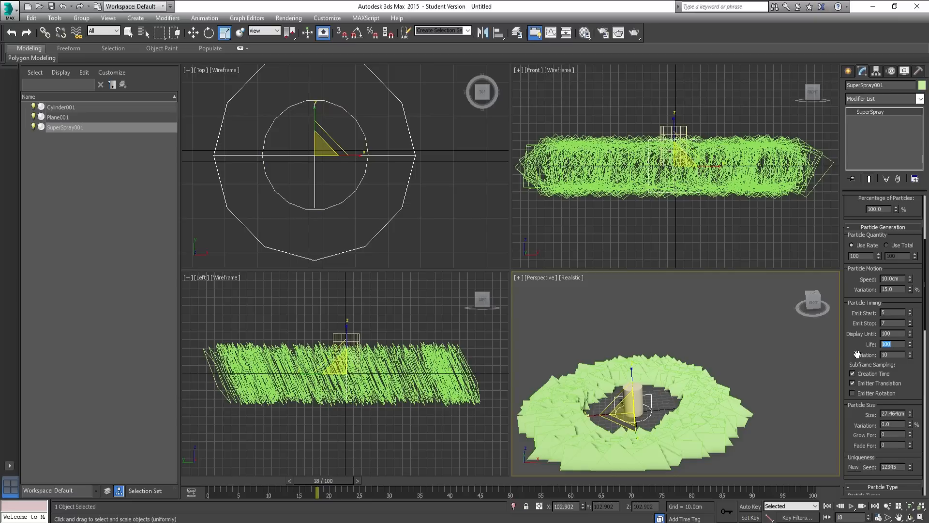
text(5)
key(Return)
mouse_move(352, 478)
mouse_down()
mouse_move(233, 481)
mouse_move(272, 483)
mouse_move(253, 489)
mouse_move(367, 485)
mouse_up()
drag(370, 487, 209, 489)
click(852, 506)
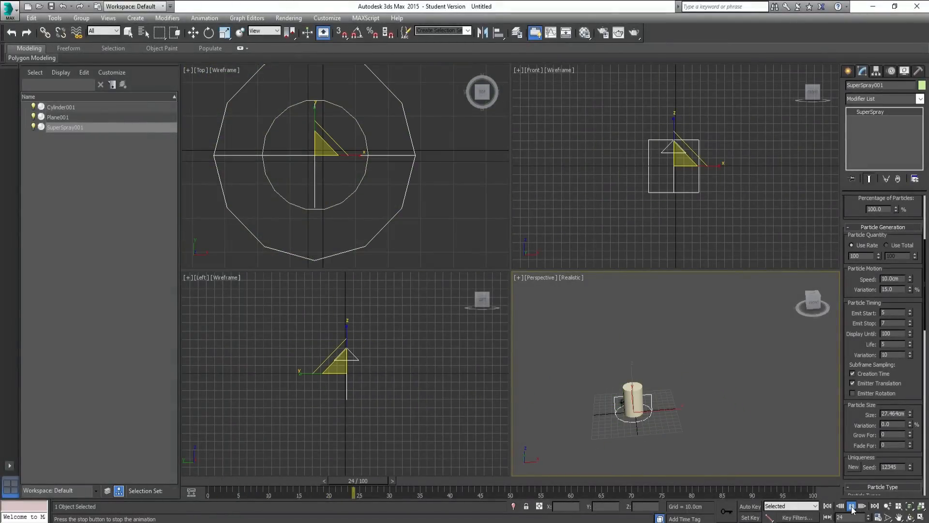
click(852, 507)
- Raise the particle life to 8 frames and check how the ring breaks up around frame 22
drag(284, 485, 307, 484)
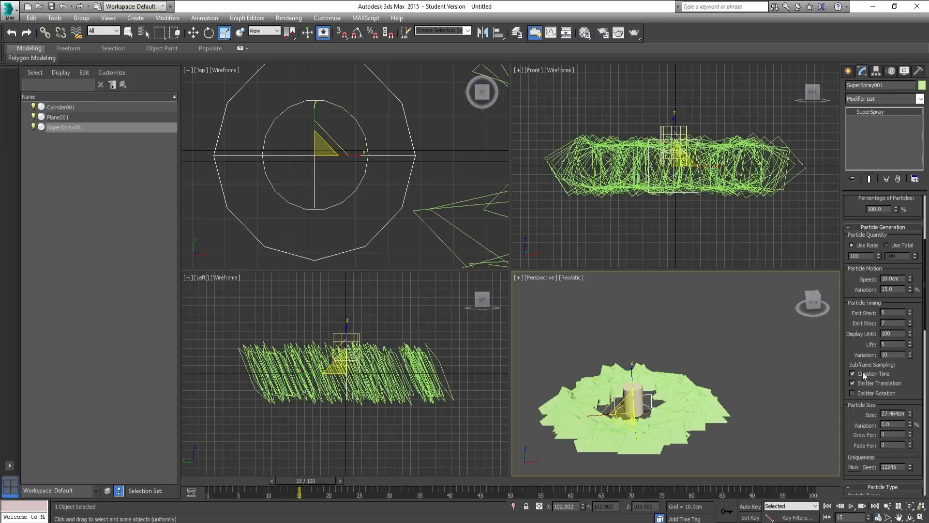
click(911, 342)
click(911, 343)
click(910, 342)
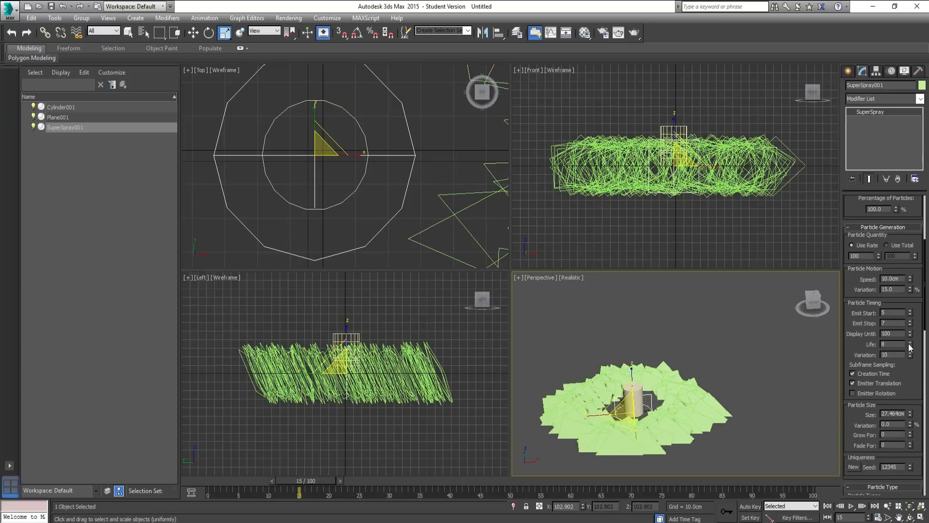
drag(306, 481, 349, 495)
key(r)
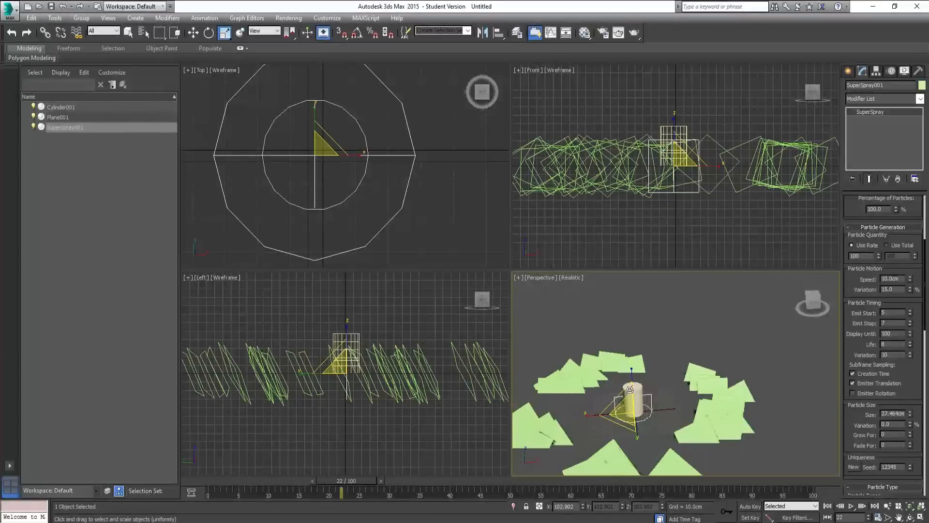
- Try a particle life of 12 frames, settle on 10, and examine the ring at frame 24
click(911, 343)
click(911, 342)
click(910, 342)
click(911, 342)
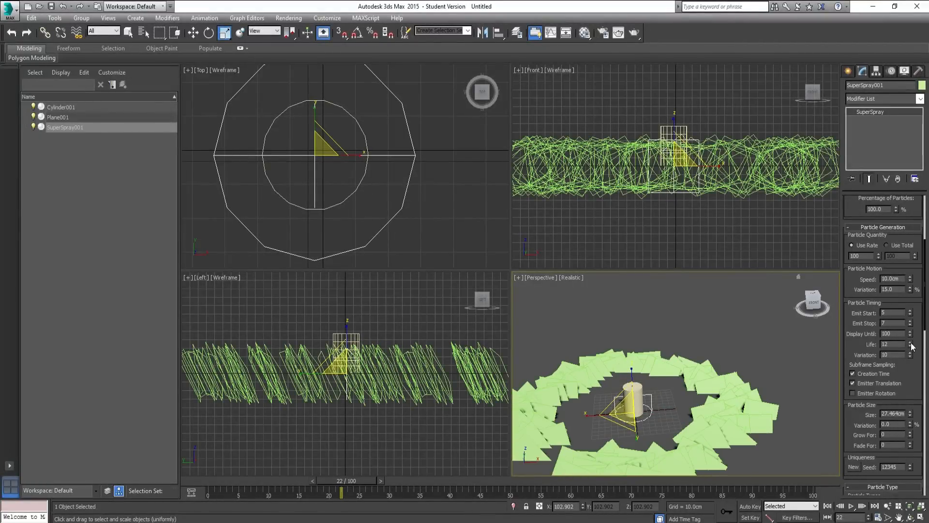
click(911, 352)
click(911, 352)
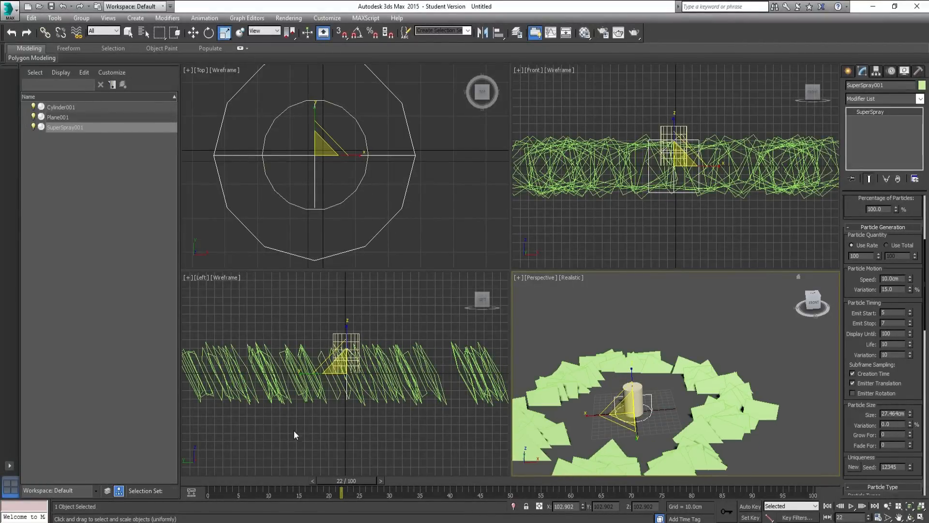
mouse_move(342, 489)
mouse_down()
mouse_move(224, 483)
mouse_move(354, 483)
mouse_up()
scroll(640, 397, up, 1)
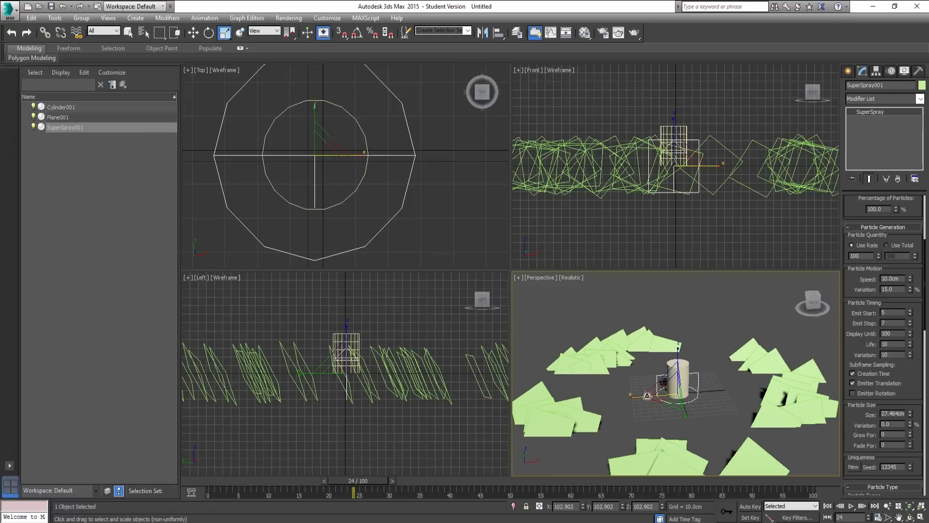
- Try particle speeds of 29.7 cm and 10.692 cm, playing the animation from the start for each
drag(910, 280, 928, 181)
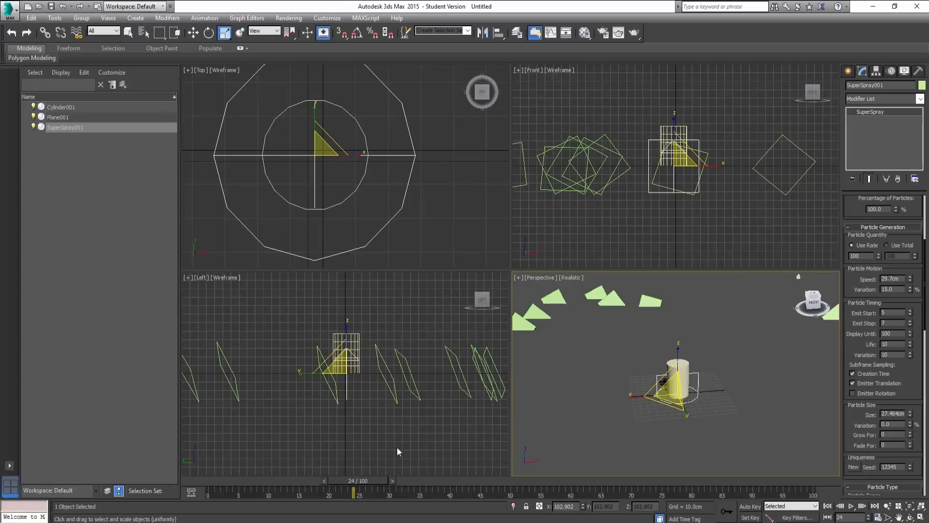
drag(357, 481, 216, 483)
click(852, 506)
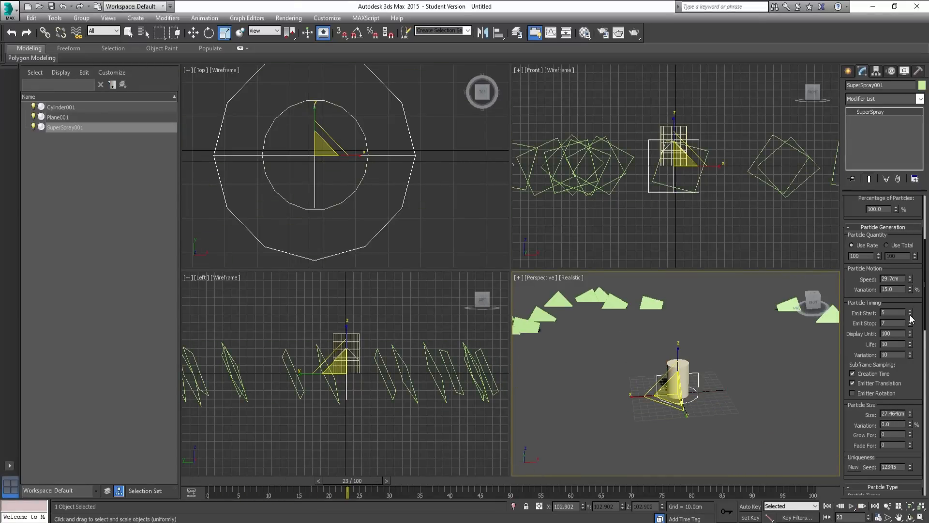
drag(910, 283, 916, 311)
drag(347, 492, 213, 491)
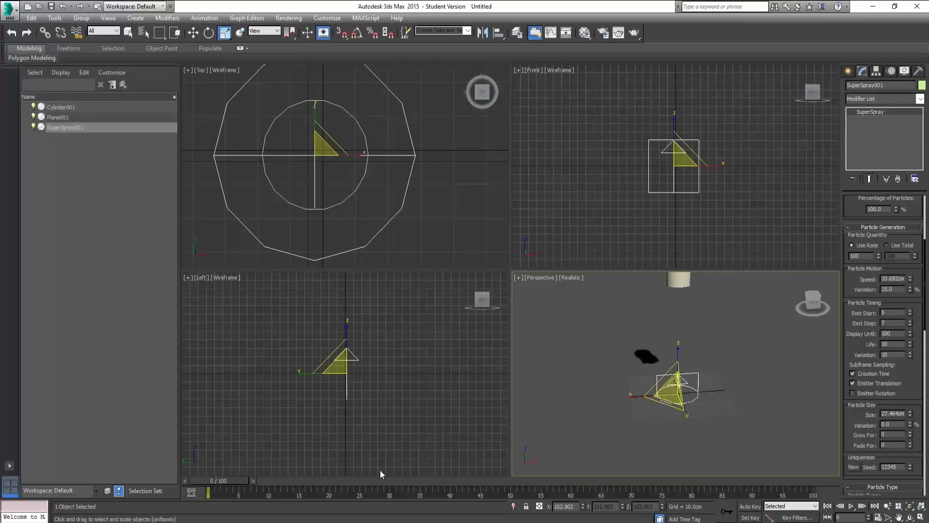
click(851, 505)
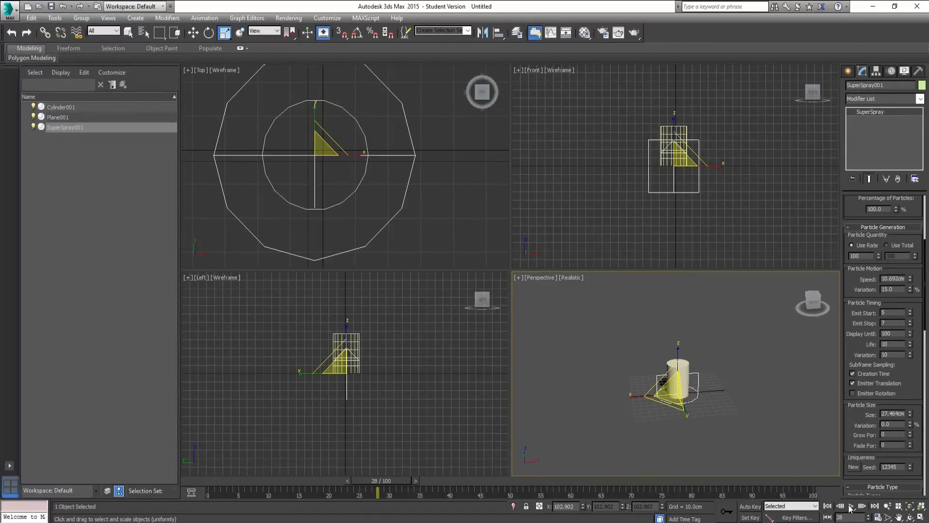
- Raise the particle speed to about 14.9 cm and scrub to frame 19 to check the spread
drag(257, 483, 278, 489)
drag(910, 278, 911, 269)
drag(268, 492, 332, 493)
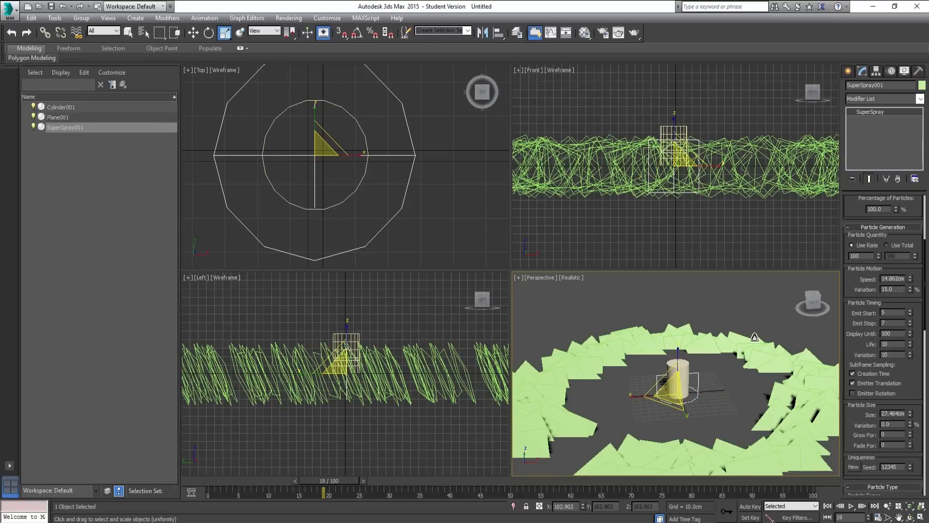
- Reduce the particle life to 6 frames and scrub back to frame 14
click(912, 347)
click(911, 347)
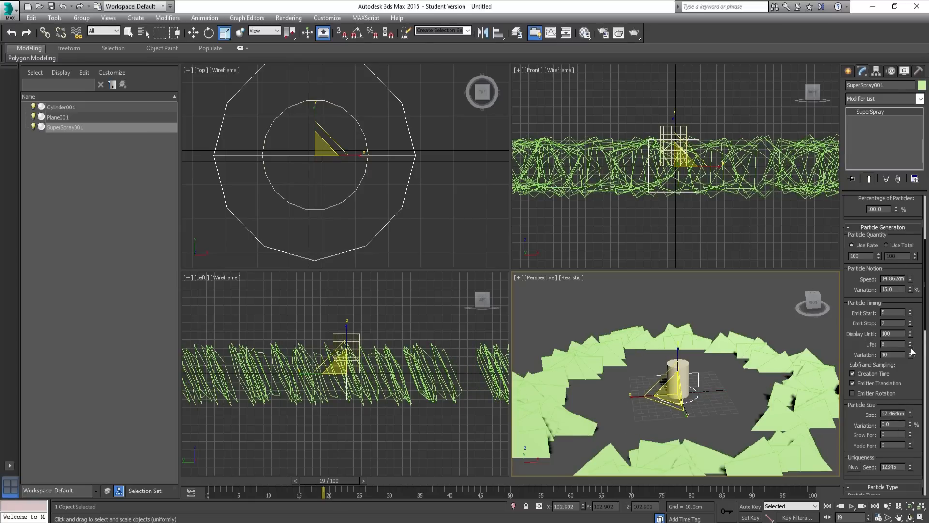
click(911, 347)
click(911, 347)
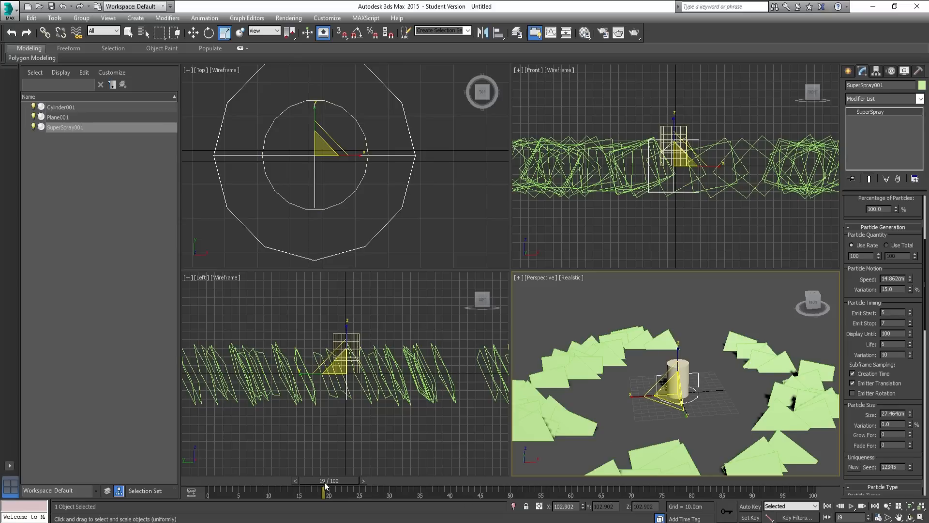
drag(325, 485, 298, 493)
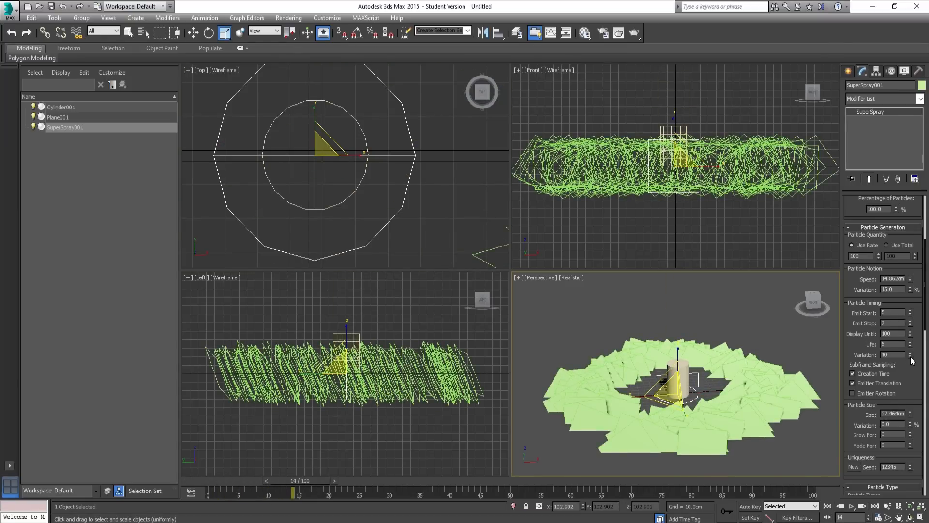
- Test the life variation, try a speed variation of about 89%, and settle on a speed variation of 12.3%
mouse_move(911, 357)
mouse_down()
mouse_move(907, 398)
mouse_move(916, 350)
mouse_up()
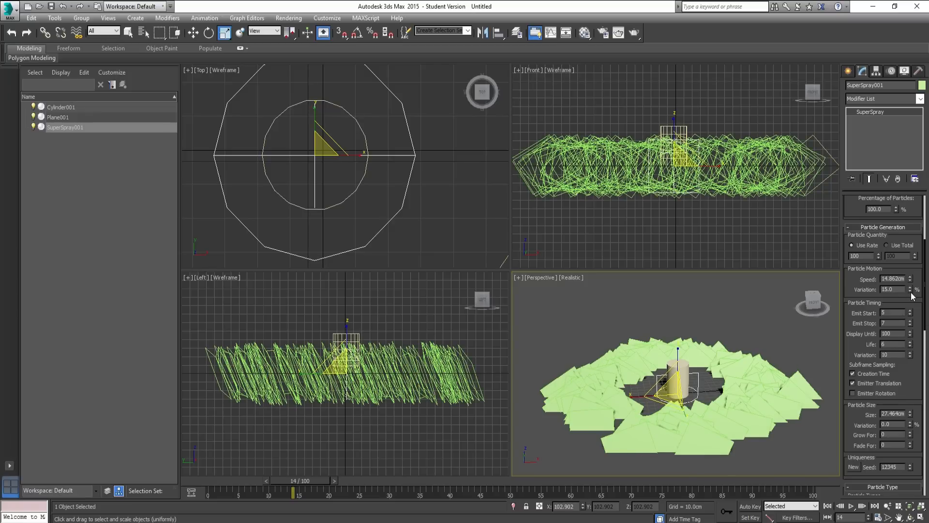
drag(911, 291, 902, 41)
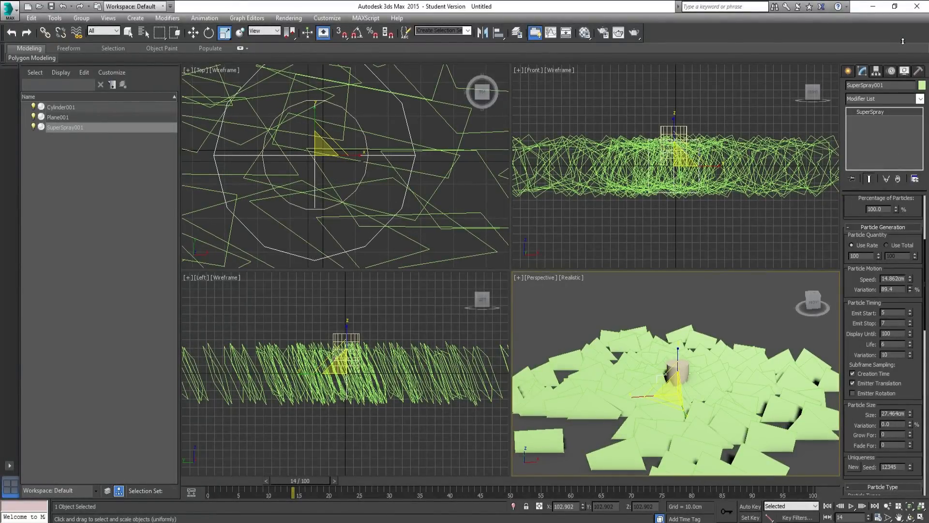
drag(903, 41, 926, 240)
alt+middle_drag(757, 379, 768, 365)
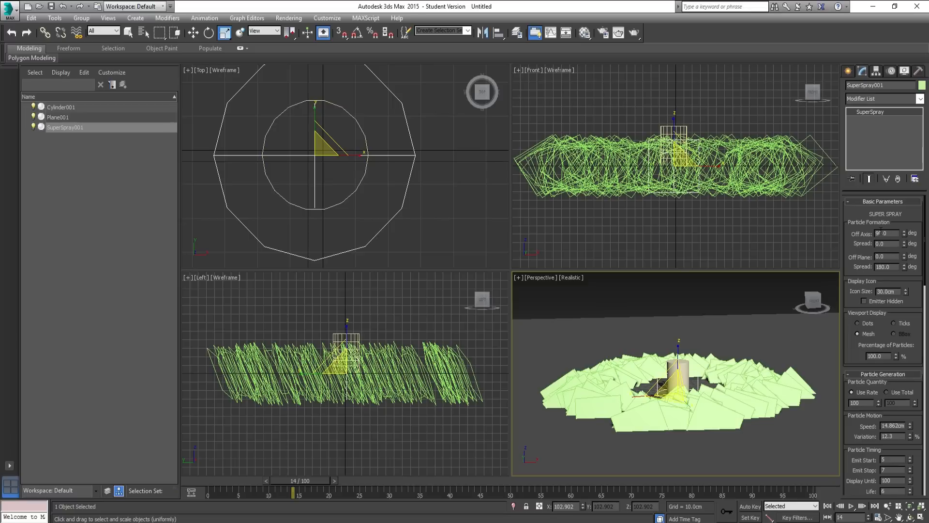
alt+middle_drag(775, 316, 776, 331)
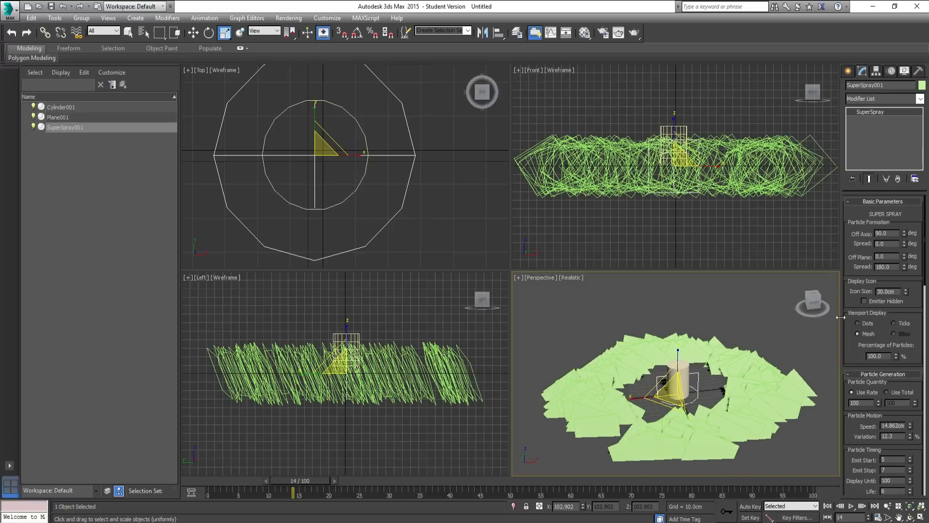
- Try a 35-degree off-axis angle for the spray, restore 90 degrees, and scrub the timeline to frame 15
mouse_move(904, 233)
mouse_down()
mouse_move(905, 218)
mouse_move(905, 260)
mouse_up()
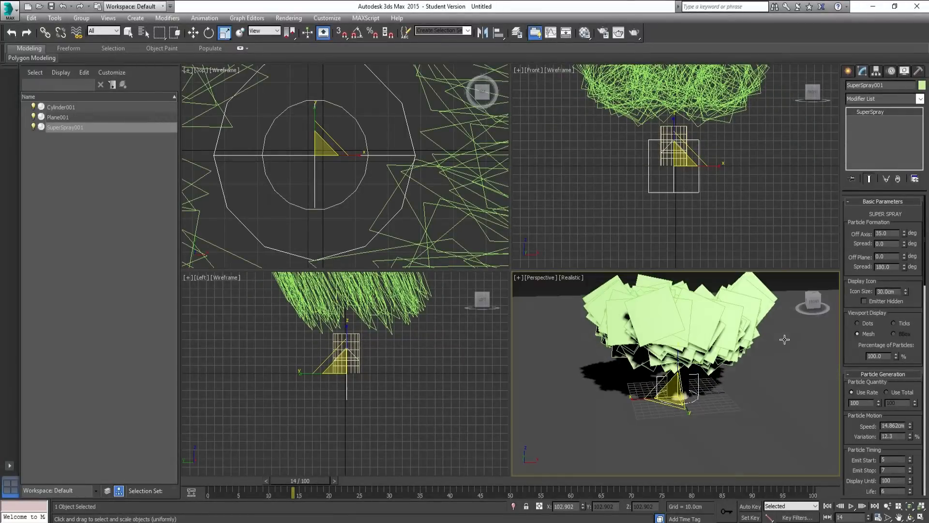
mouse_move(312, 492)
mouse_down()
mouse_move(243, 491)
mouse_move(346, 498)
mouse_up()
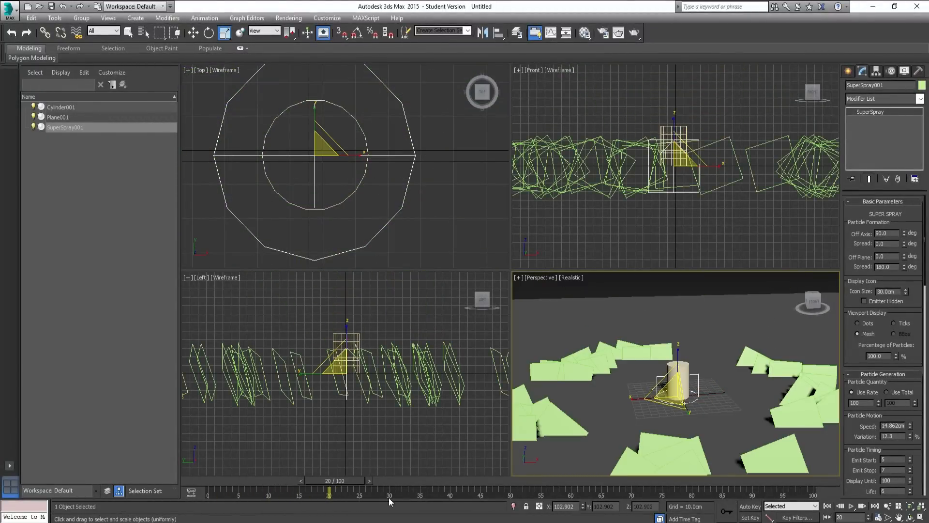
mouse_move(335, 482)
mouse_down()
mouse_move(264, 489)
mouse_move(296, 489)
mouse_up()
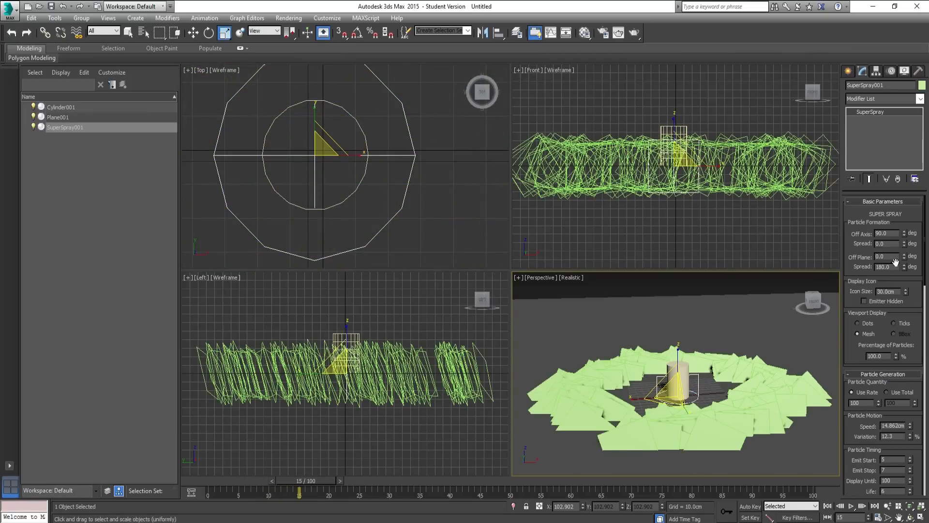
- Adjust the spray's off-axis spread and increase the particle size to about 41.2 cm
alt+middle_drag(744, 330, 752, 347)
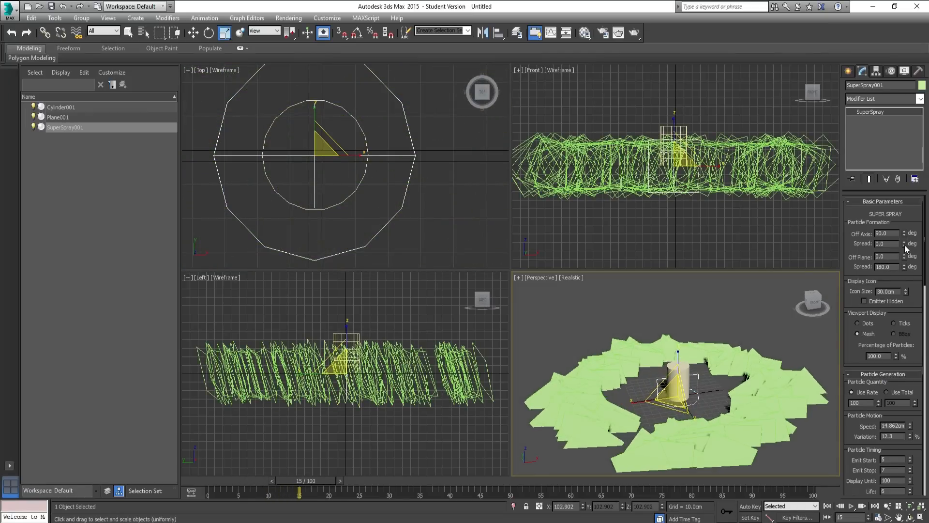
drag(904, 245, 921, 312)
scroll(872, 278, up, 4)
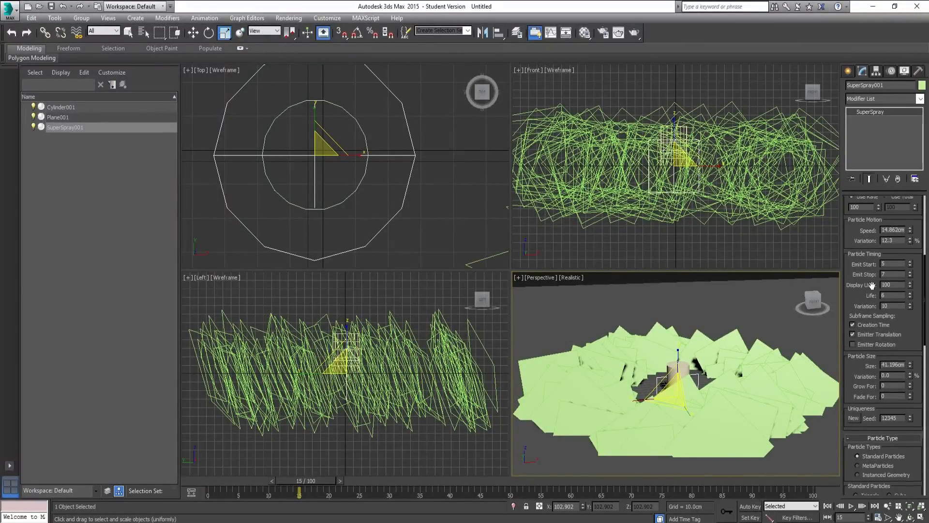
- Set the particle emission rate to 120
mouse_move(878, 270)
mouse_down()
mouse_move(887, 228)
mouse_move(892, 305)
mouse_move(897, 269)
mouse_up()
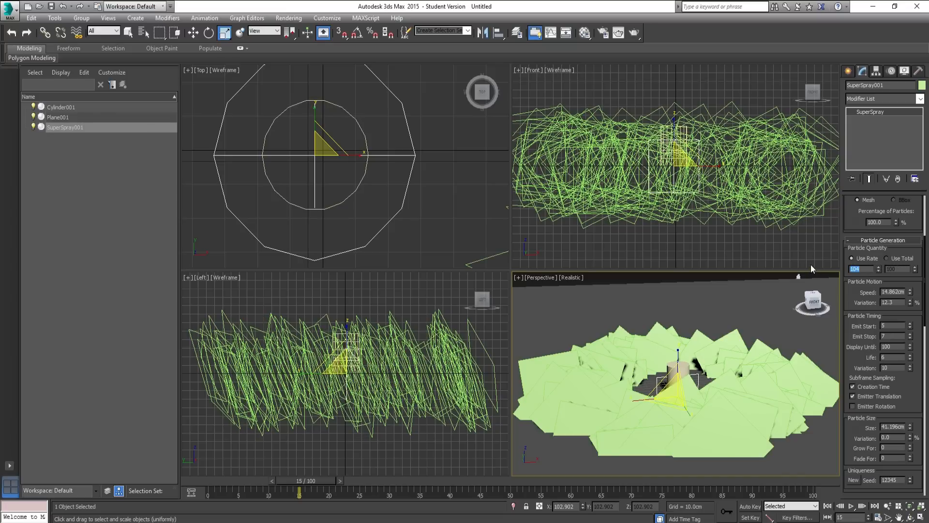
text(120)
key(Return)
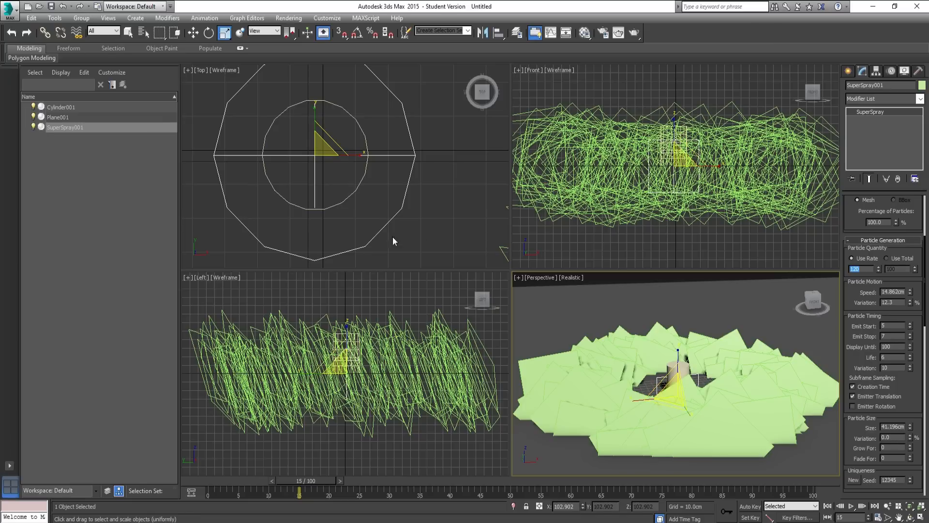
- Open the Material Editor and assign a Composite map to the first material's opacity
middle_drag(609, 344, 600, 342)
key(m)
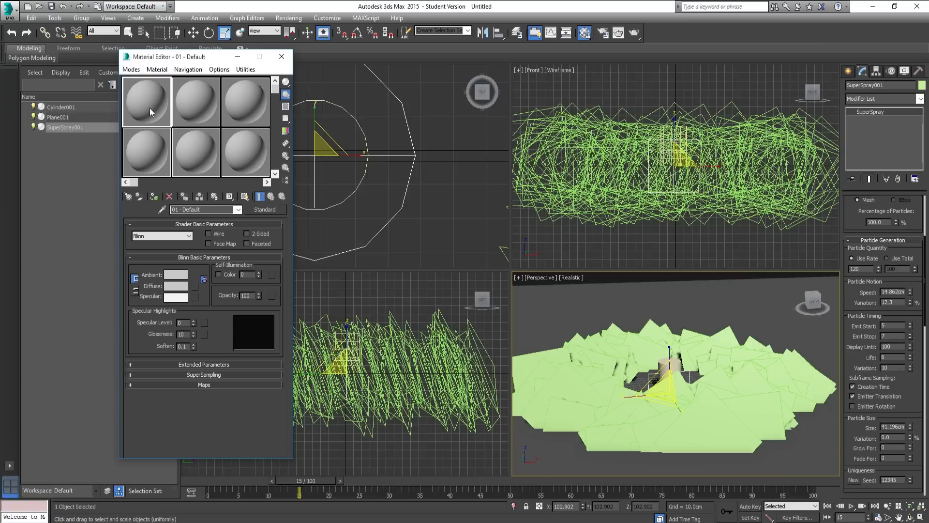
click(195, 384)
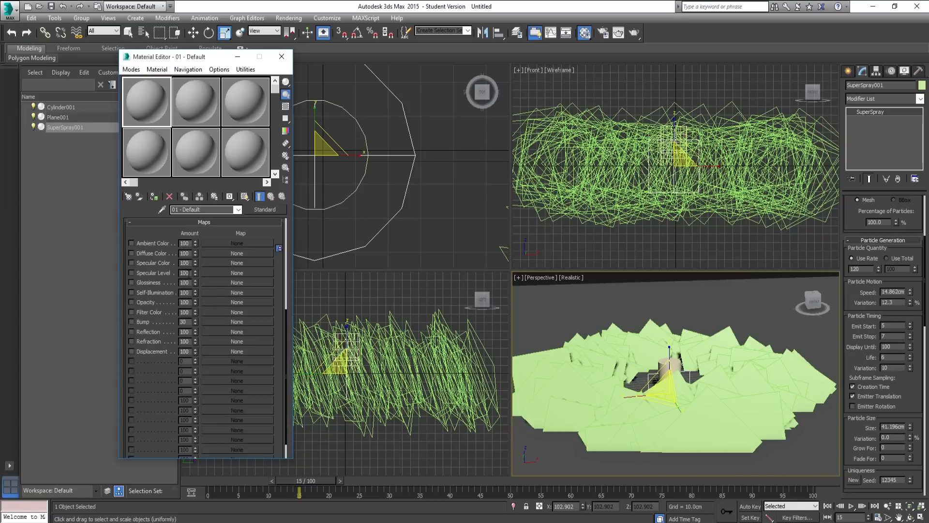
click(227, 303)
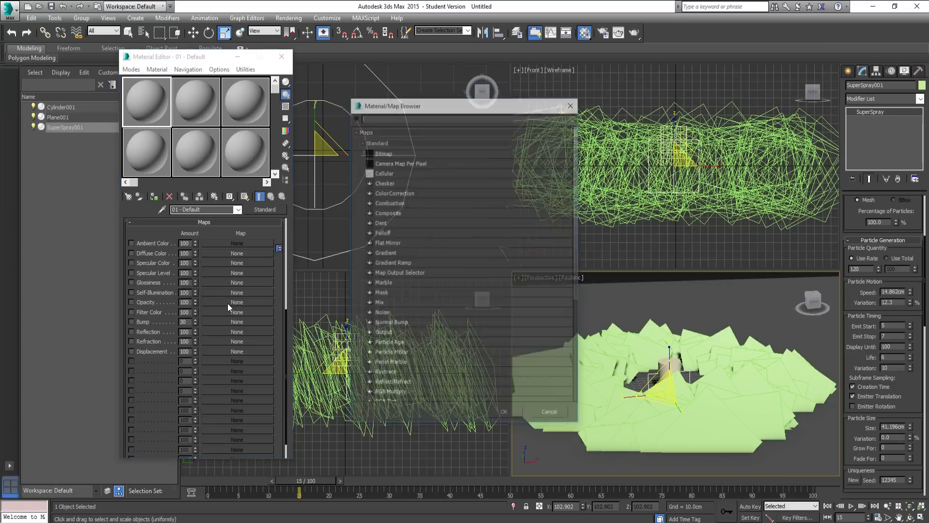
double_click(387, 213)
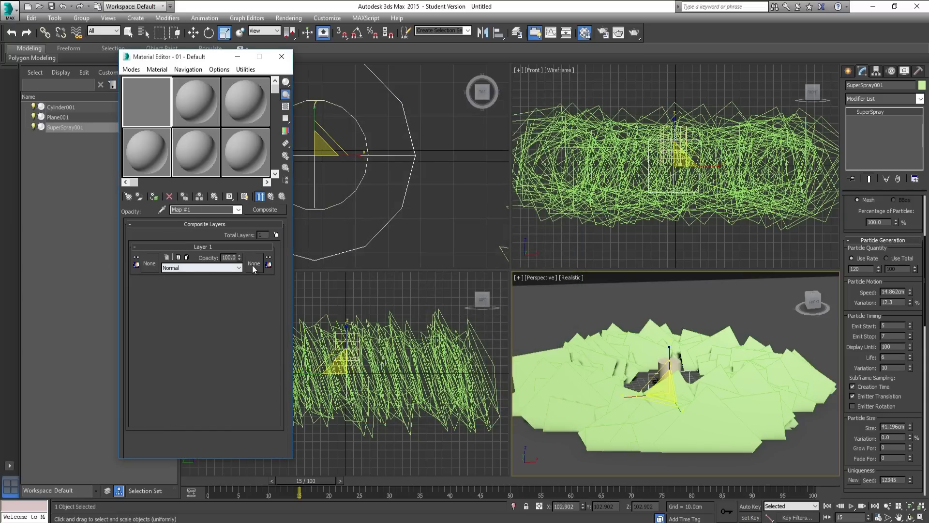
- Assign a Gradient map to Layer 1 of the Composite and set its gradient type to Radial
click(148, 264)
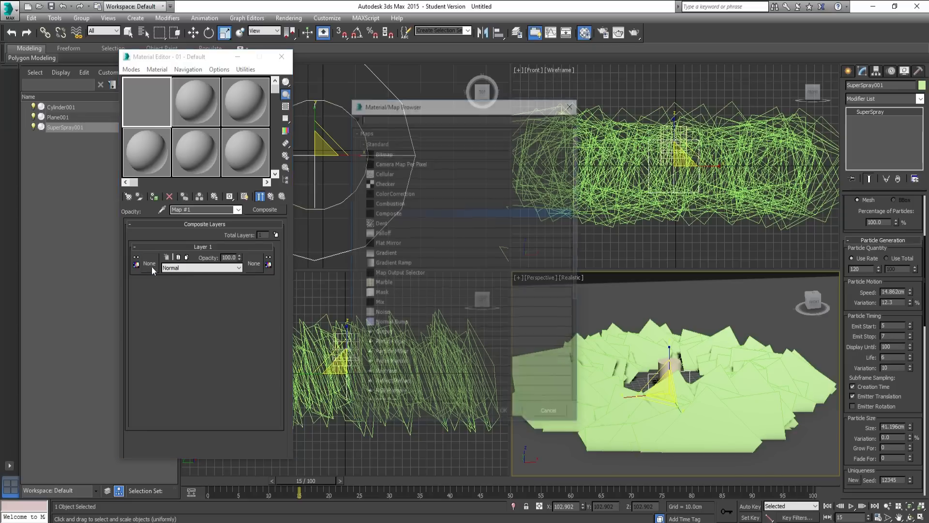
double_click(391, 255)
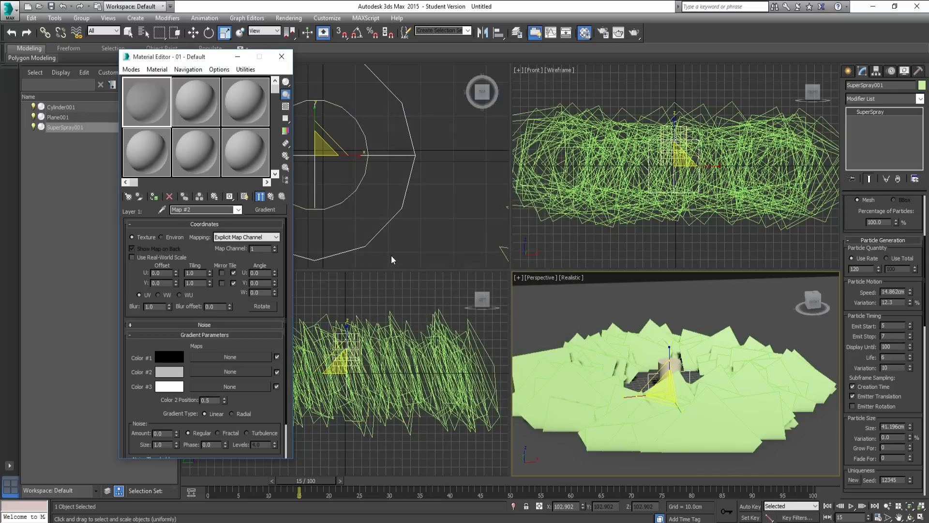
click(233, 414)
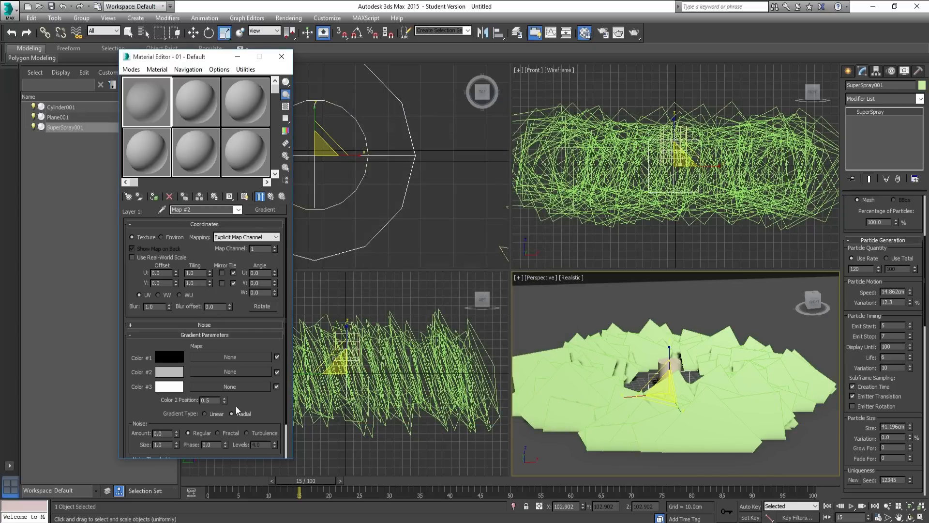
click(270, 197)
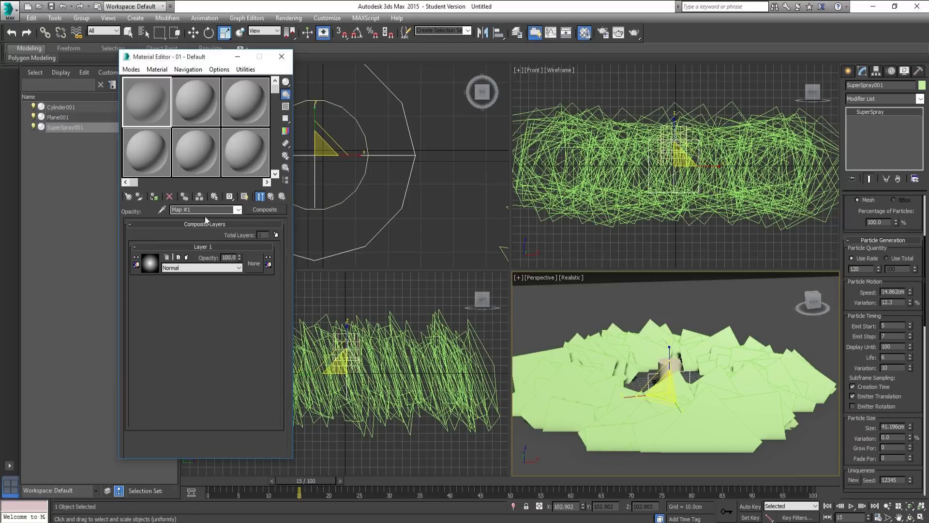
- Assign a Smoke map as the mask of the Composite's Layer 1 and return to the Composite map
click(254, 266)
click(391, 373)
scroll(391, 373, down, 3)
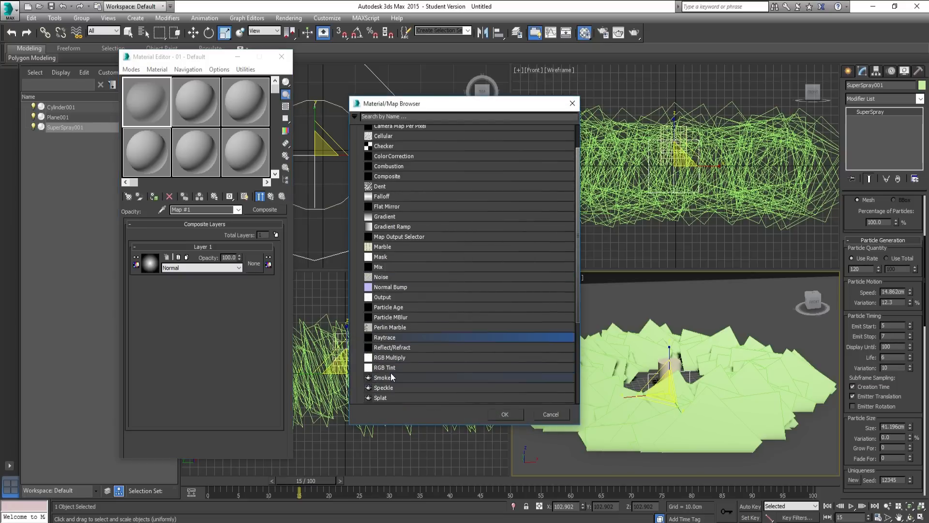
double_click(386, 308)
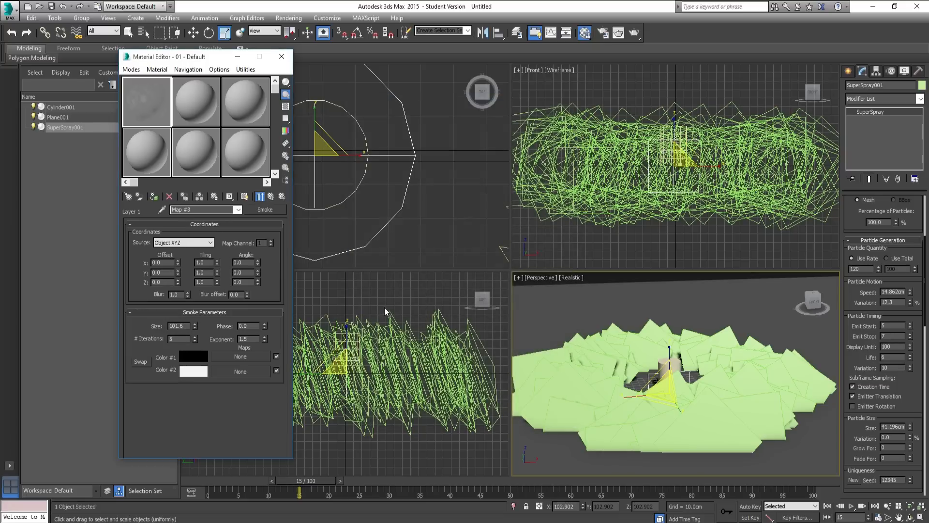
click(271, 196)
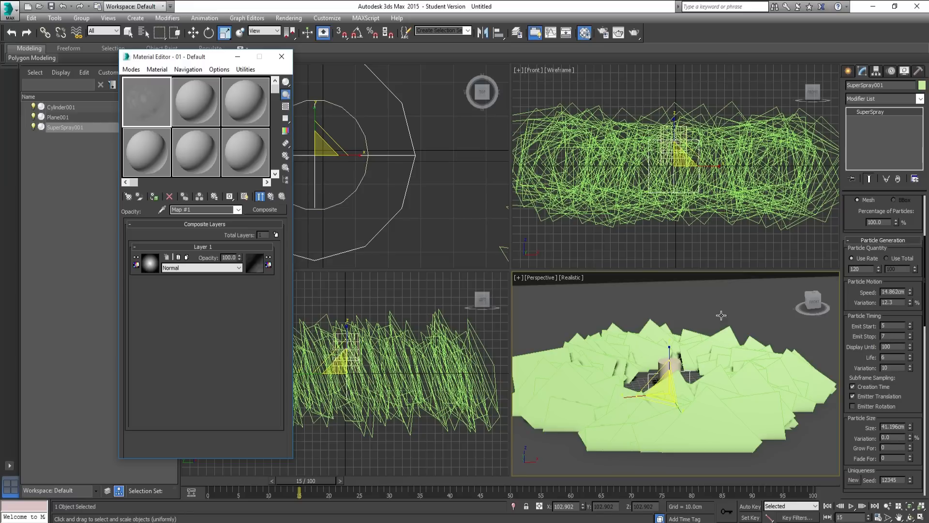
- Set the Smoke mask's phase to 7.1 and show an enlarged map preview beside the Material Editor
click(250, 265)
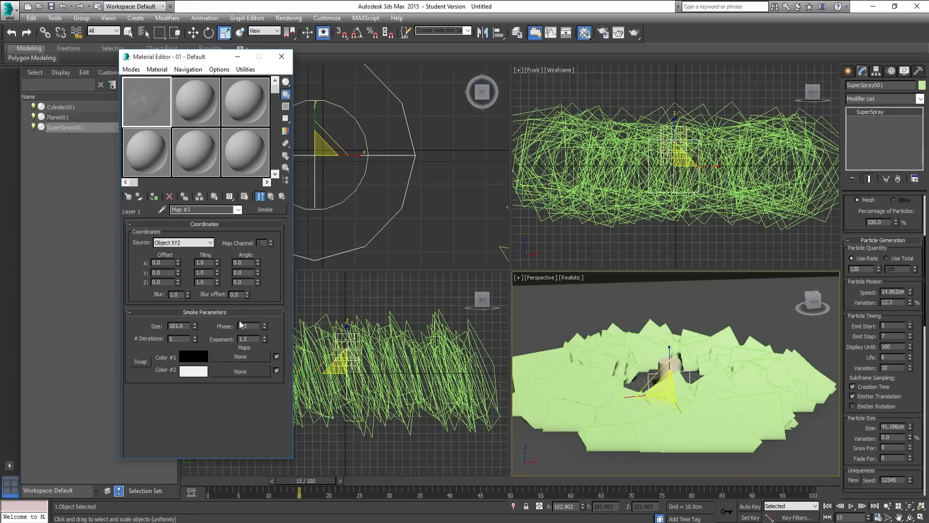
drag(265, 329, 270, 294)
double_click(153, 107)
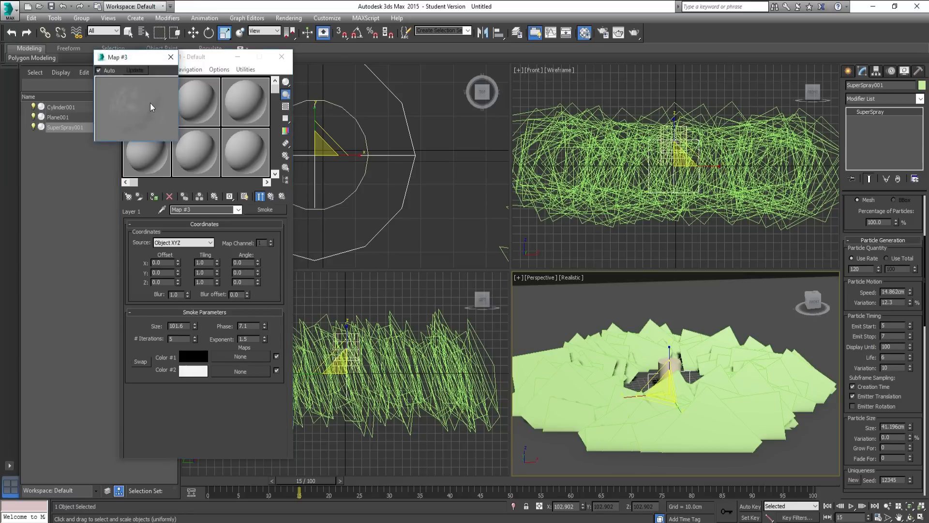
drag(136, 57, 354, 54)
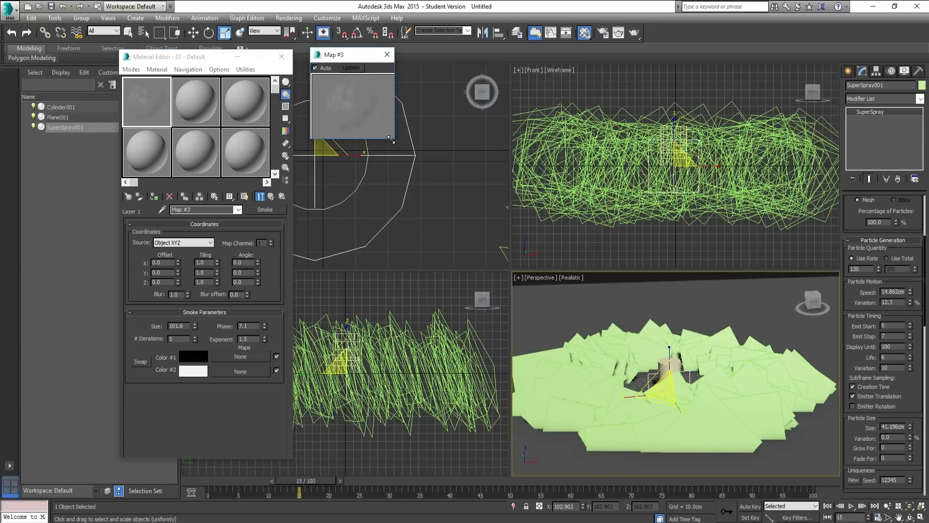
drag(391, 140, 575, 326)
drag(401, 58, 594, 59)
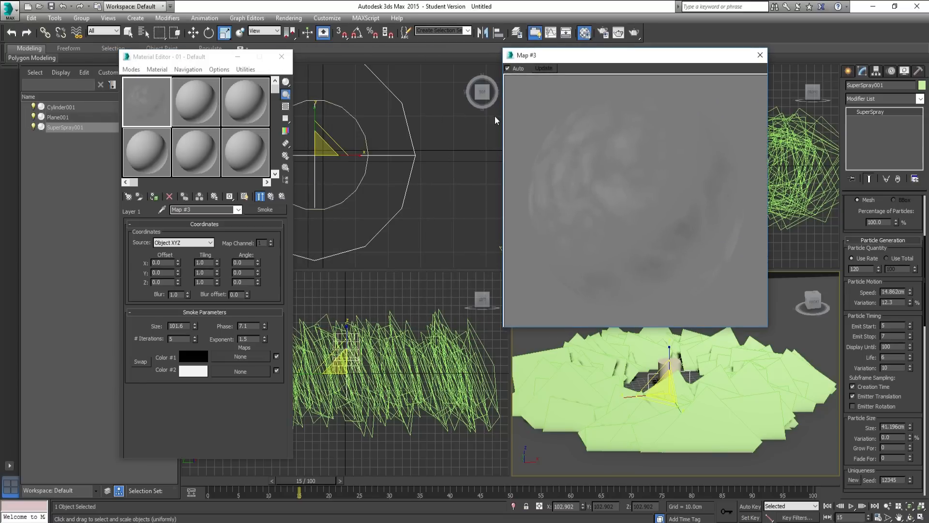
- Reduce the Smoke mask's size to 40.8 and return to the top level of the material
click(270, 196)
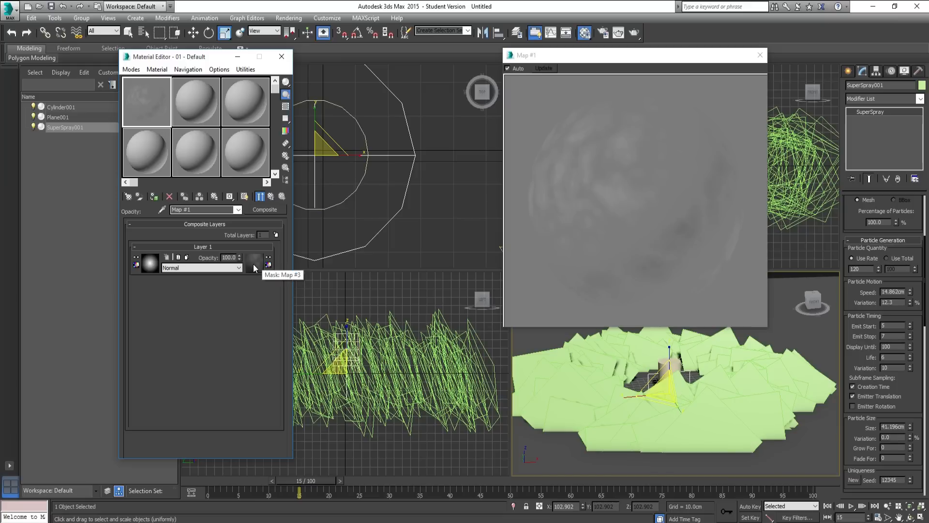
click(250, 262)
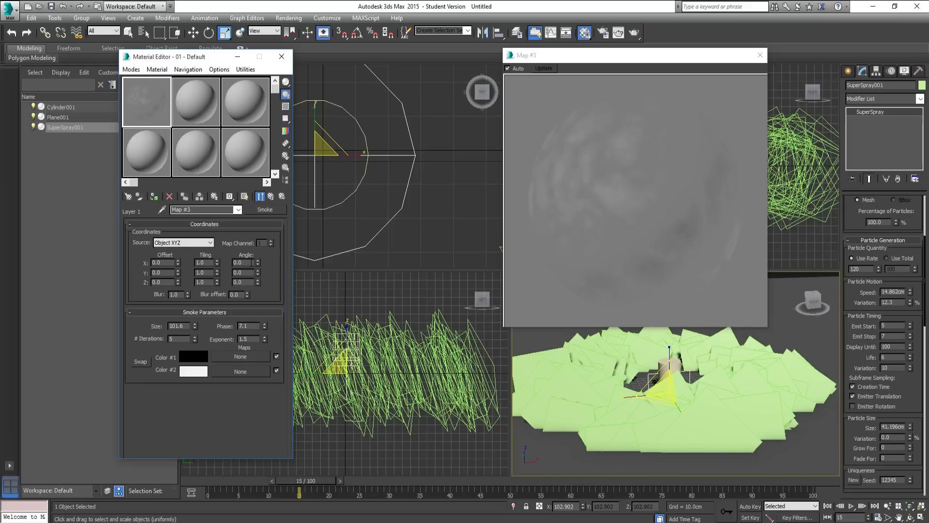
drag(196, 325, 207, 513)
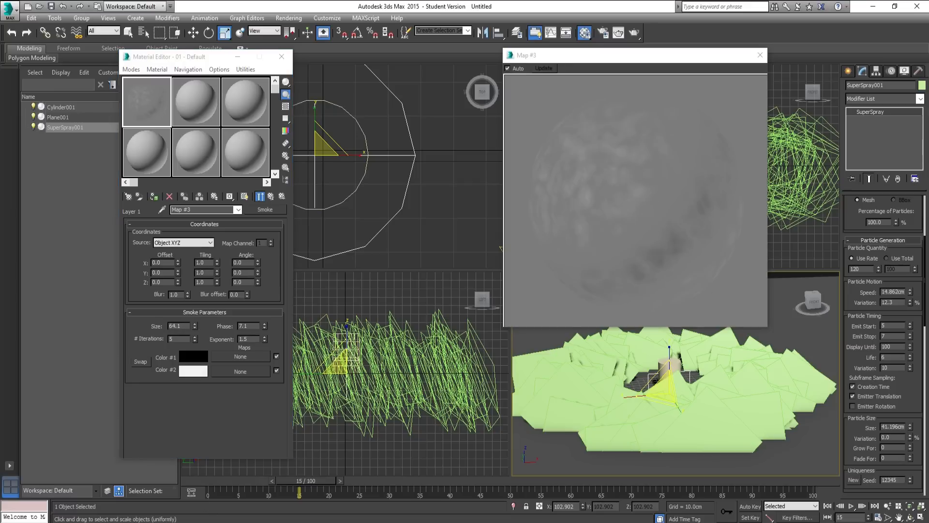
drag(195, 324, 199, 361)
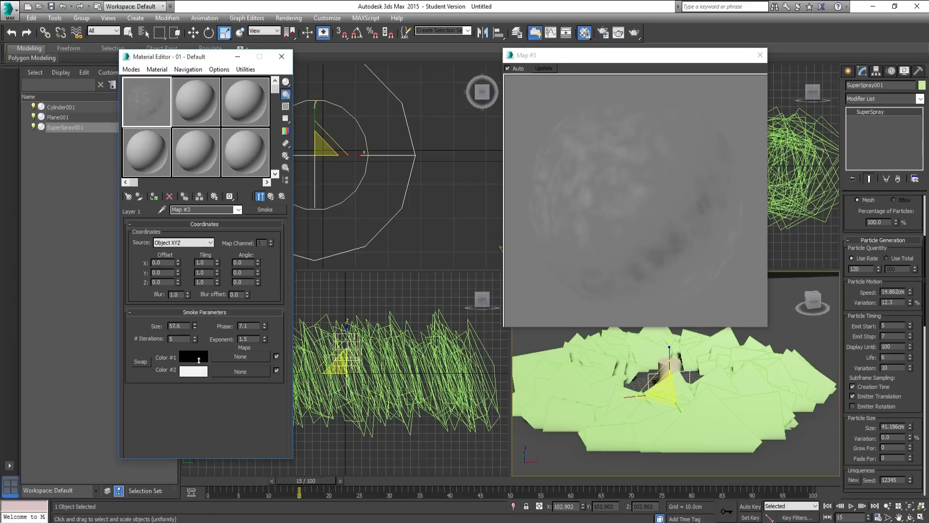
drag(199, 432, 199, 443)
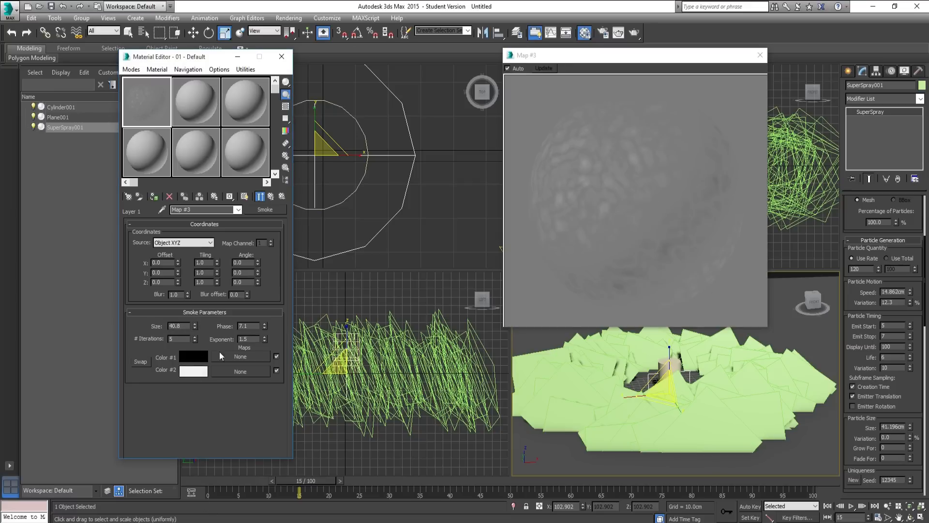
click(272, 197)
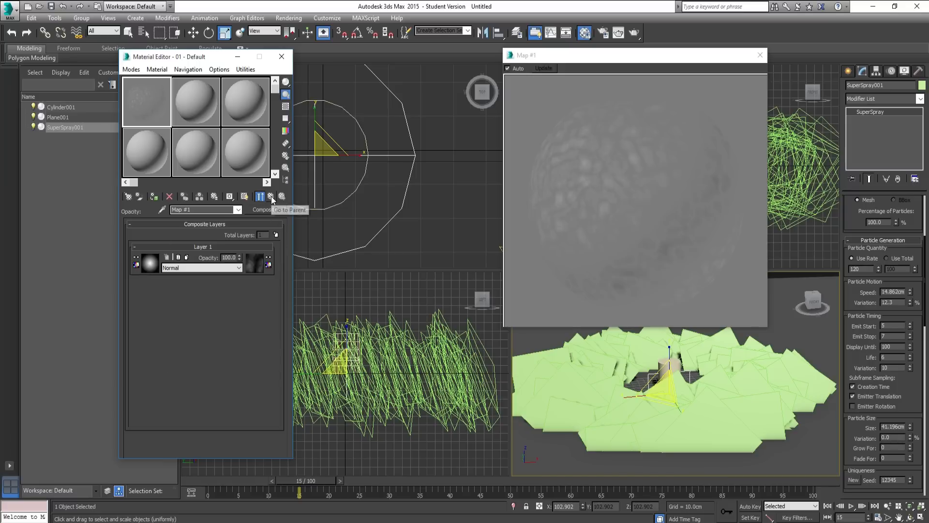
click(271, 197)
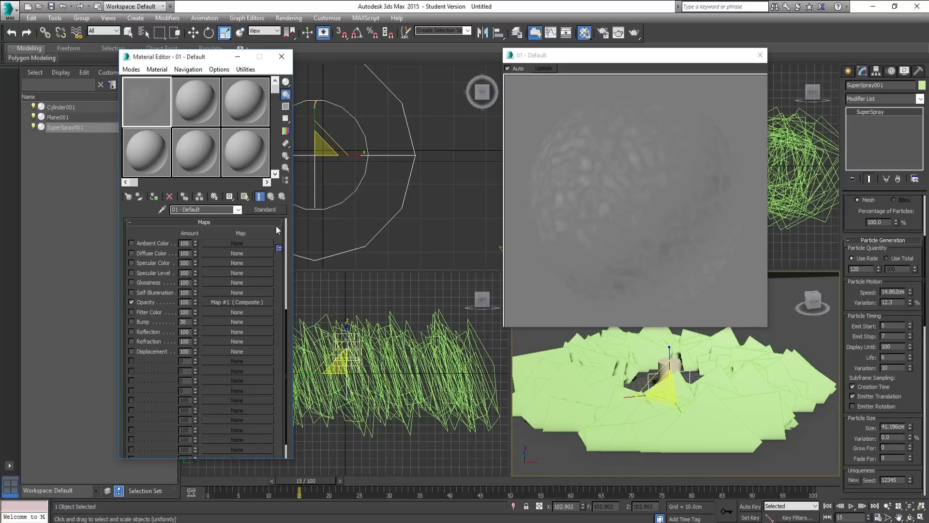
- Lighten the material's diffuse colour to a light grey with red, green and blue at 200
drag(286, 343, 290, 124)
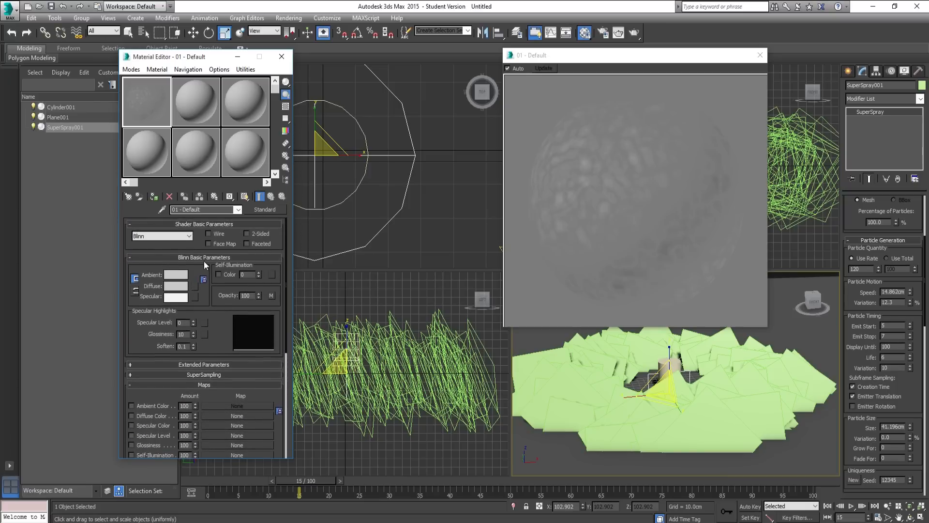
click(178, 286)
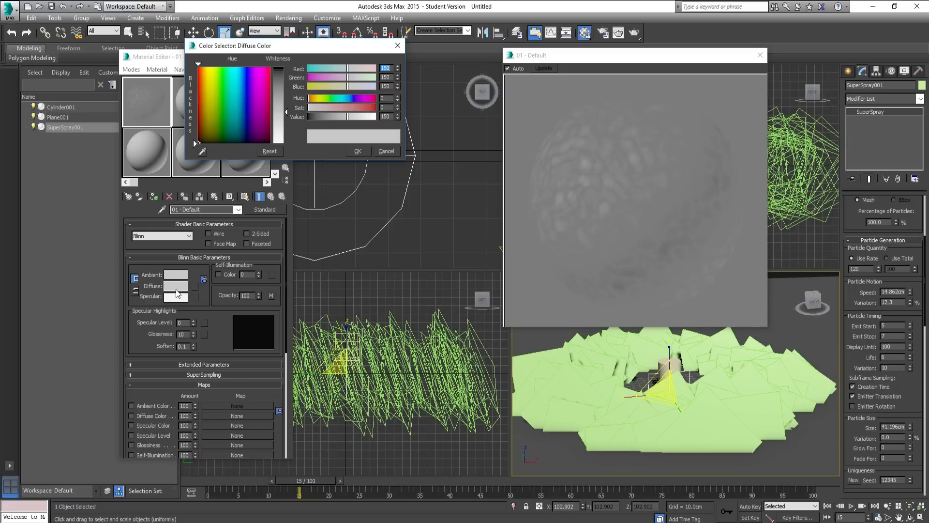
drag(286, 111, 286, 123)
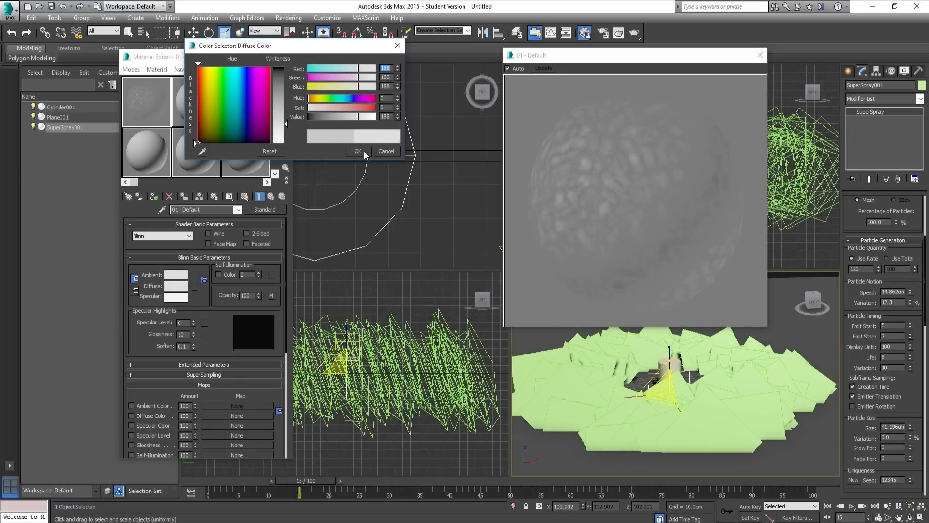
click(287, 128)
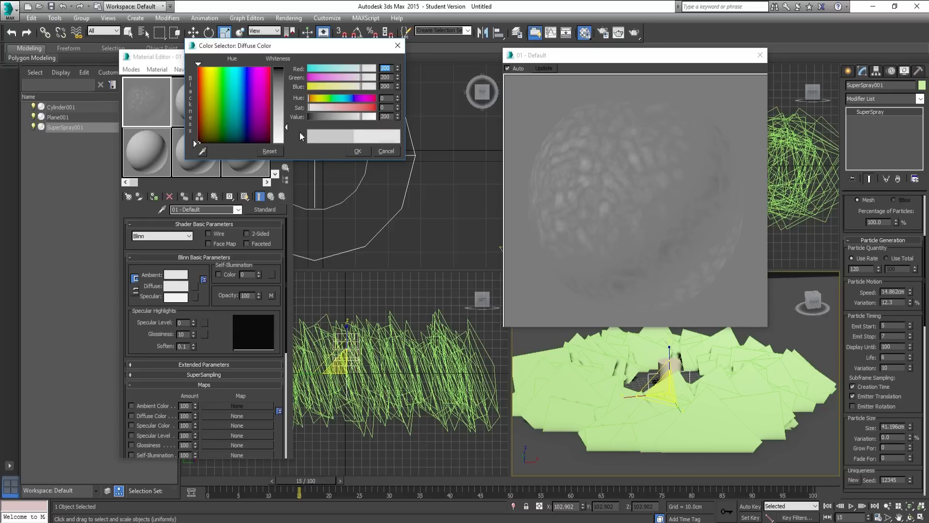
click(358, 151)
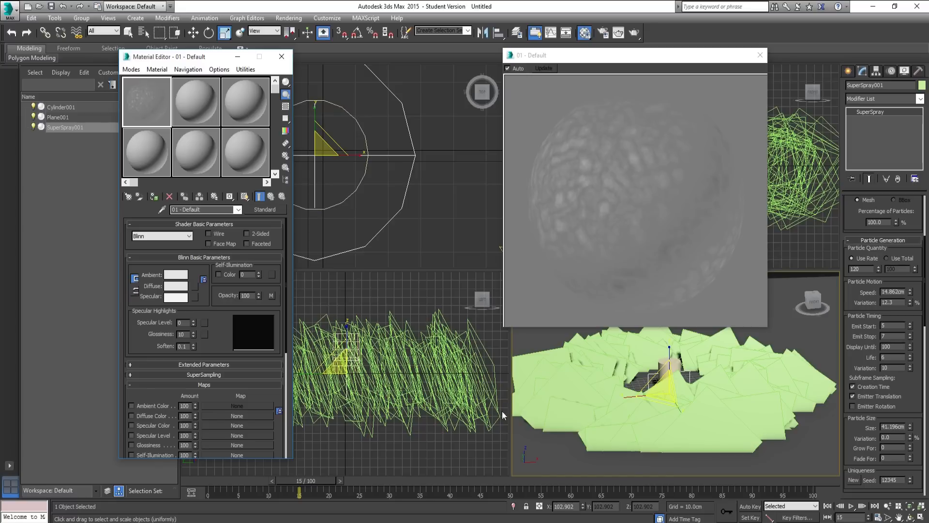
- Enable Face Map for the material, close the enlarged preview, and assign the material to the selected Super Spray
click(209, 246)
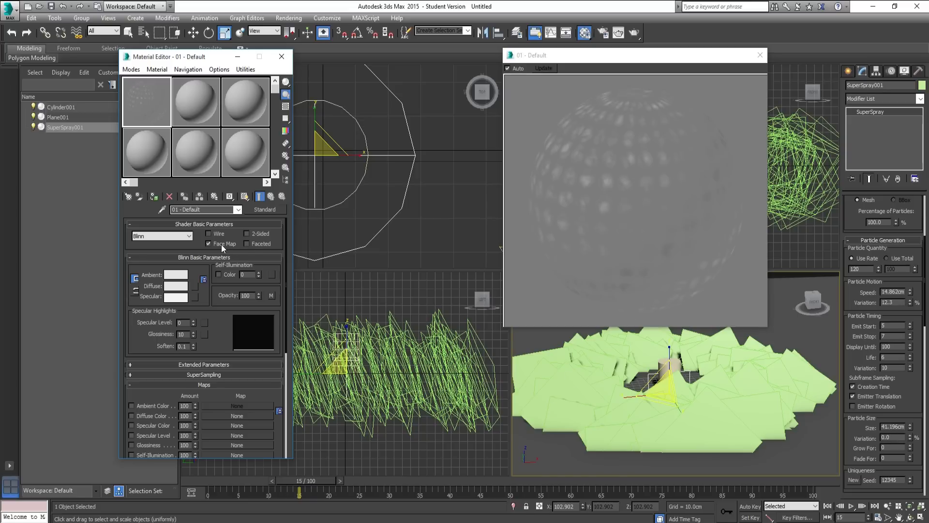
click(760, 55)
click(154, 197)
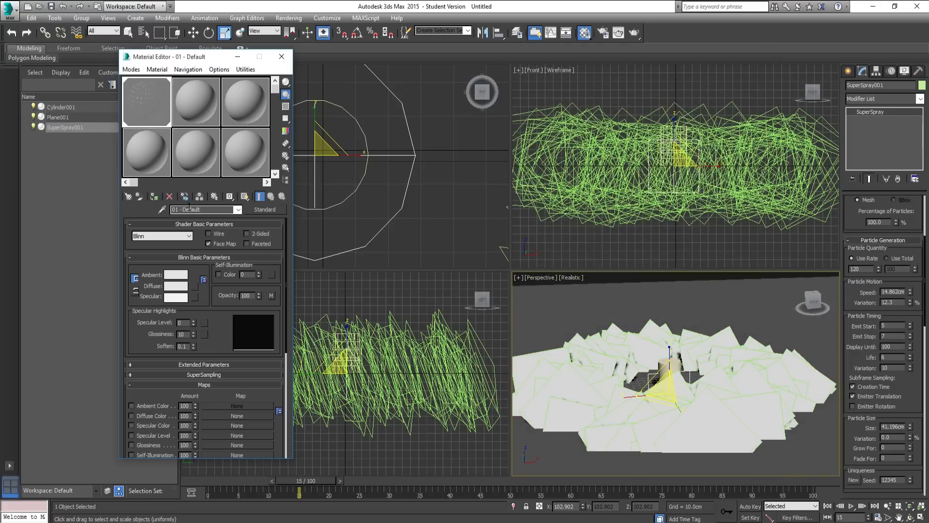
- Preview the material's opacity maps on the particles in the viewport, leaving the map display off
click(245, 197)
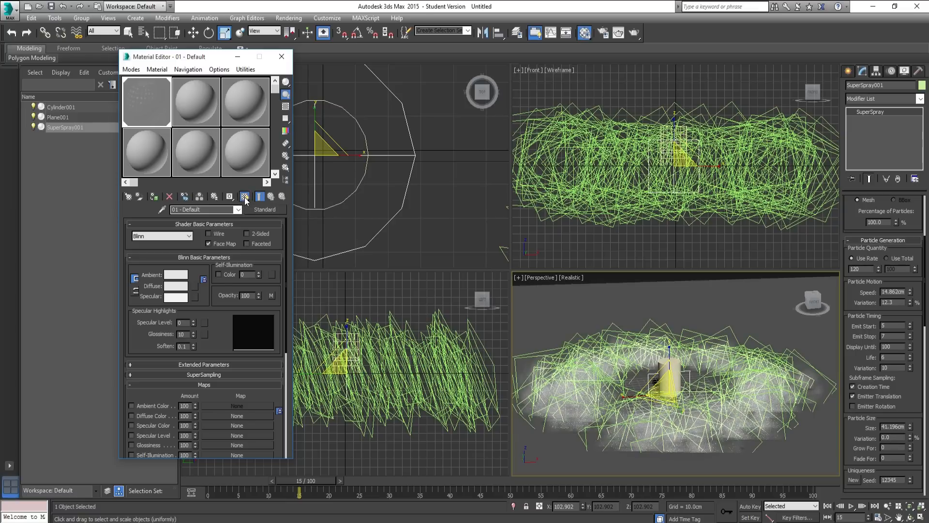
click(245, 199)
click(245, 197)
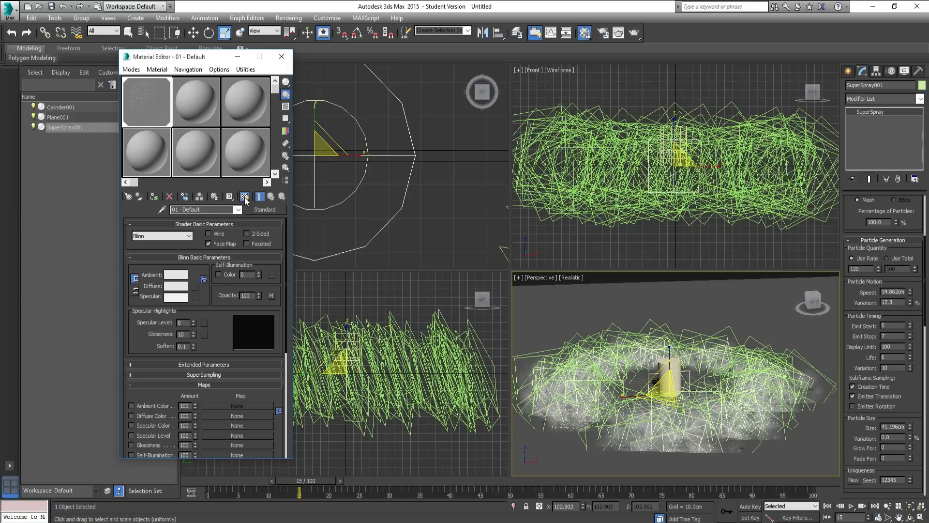
click(245, 198)
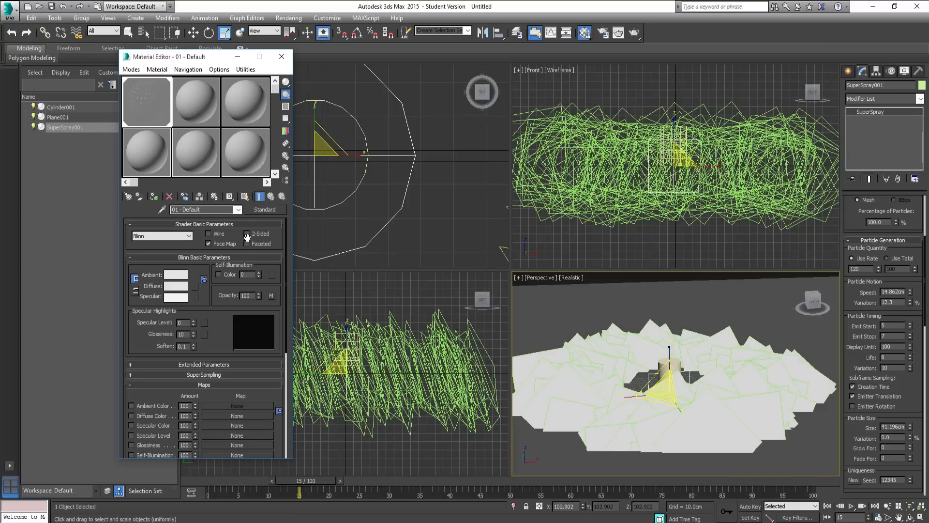
- Render the perspective view at frame 15 from farther out and inspect the dust ring up close
middle_drag(673, 420, 676, 420)
scroll(676, 417, down, 4)
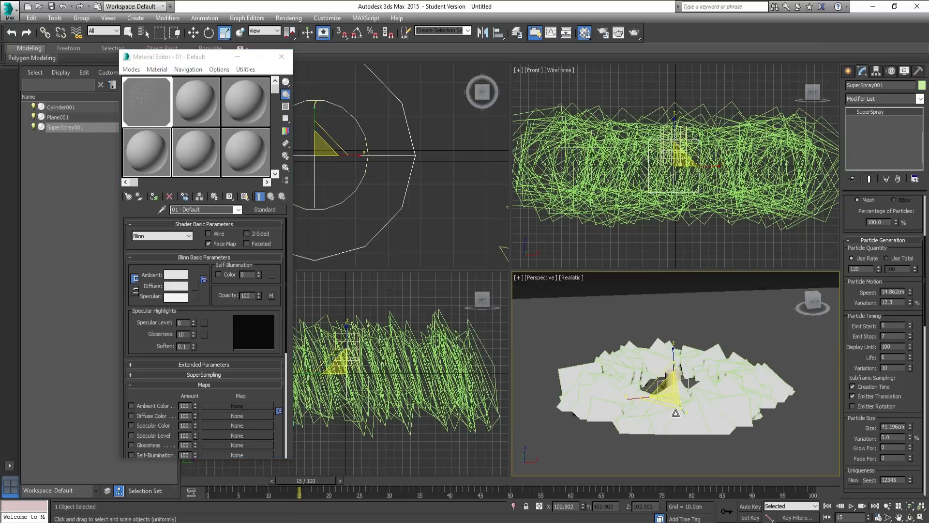
key(shift+q)
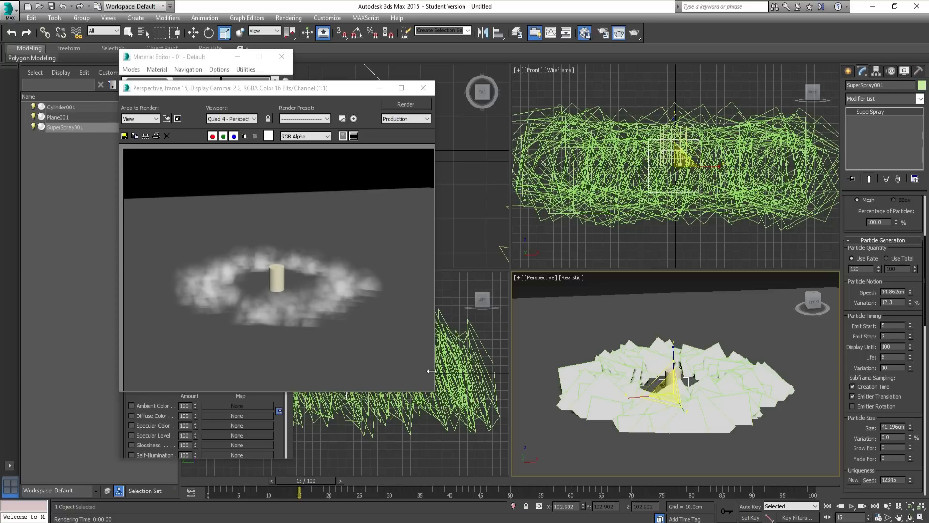
scroll(300, 314, up, 2)
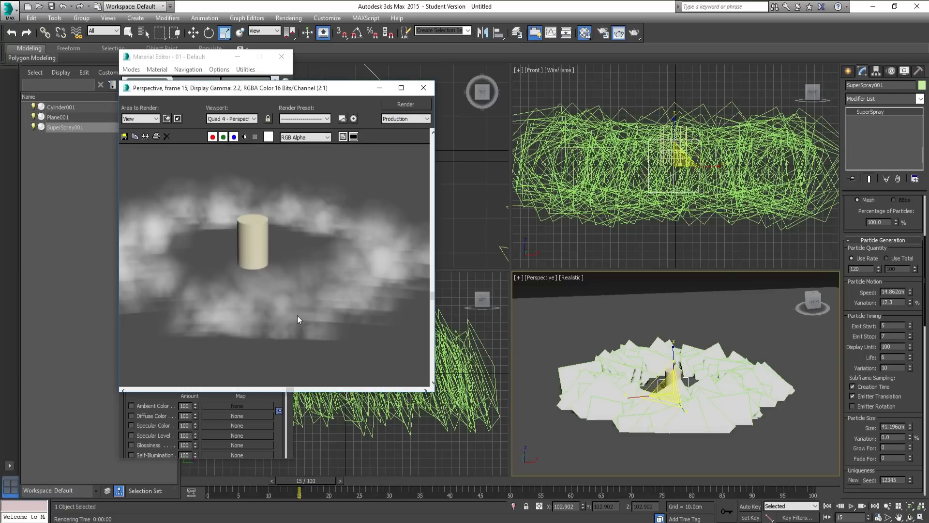
- Render the perspective view at frames 7 and 18 to compare how the dust ring spreads
scroll(298, 315, down, 2)
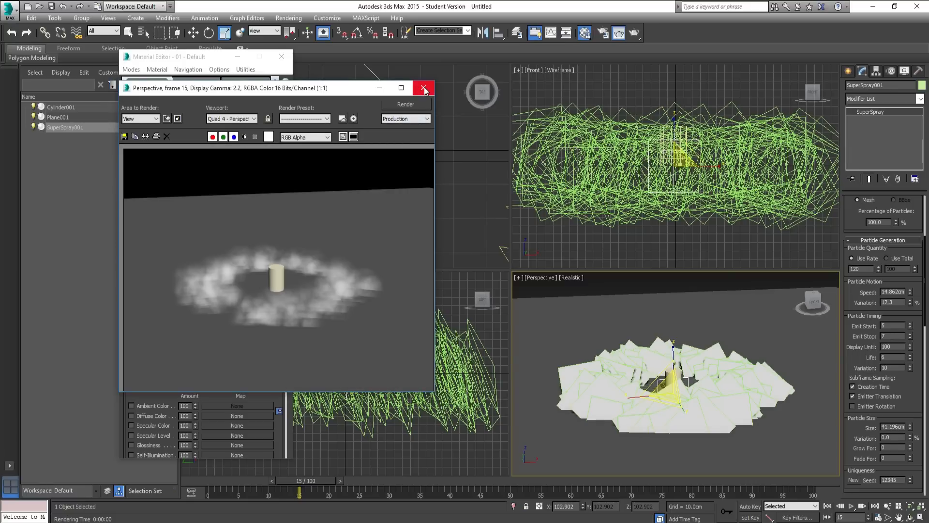
click(424, 89)
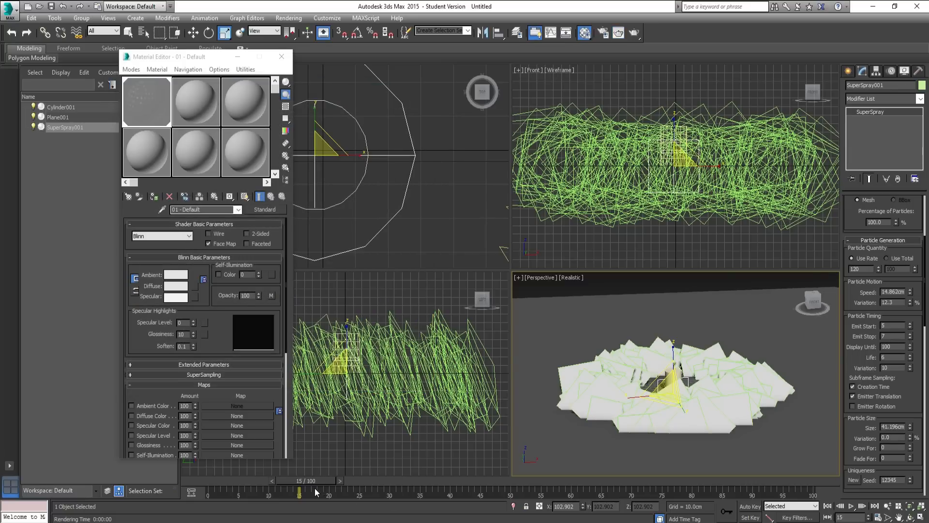
mouse_move(315, 478)
mouse_down()
mouse_move(239, 476)
mouse_move(268, 478)
mouse_up()
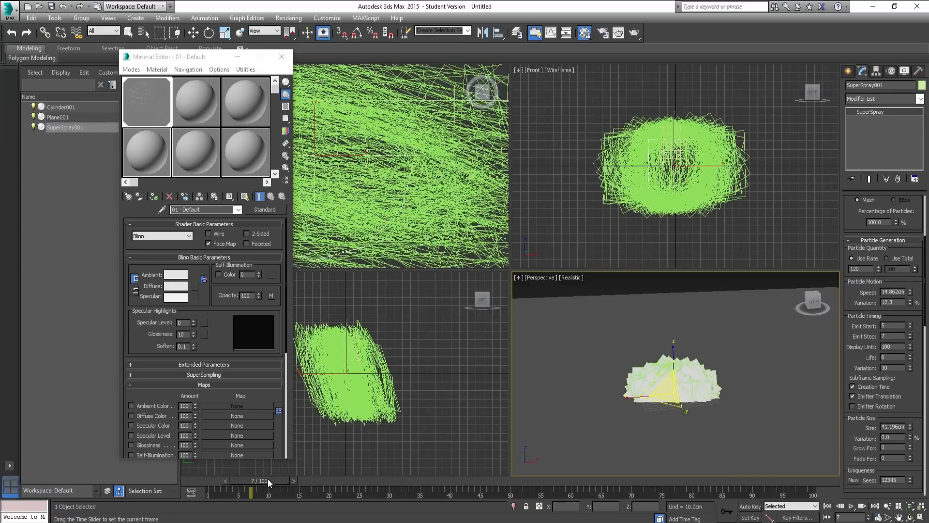
key(shift+q)
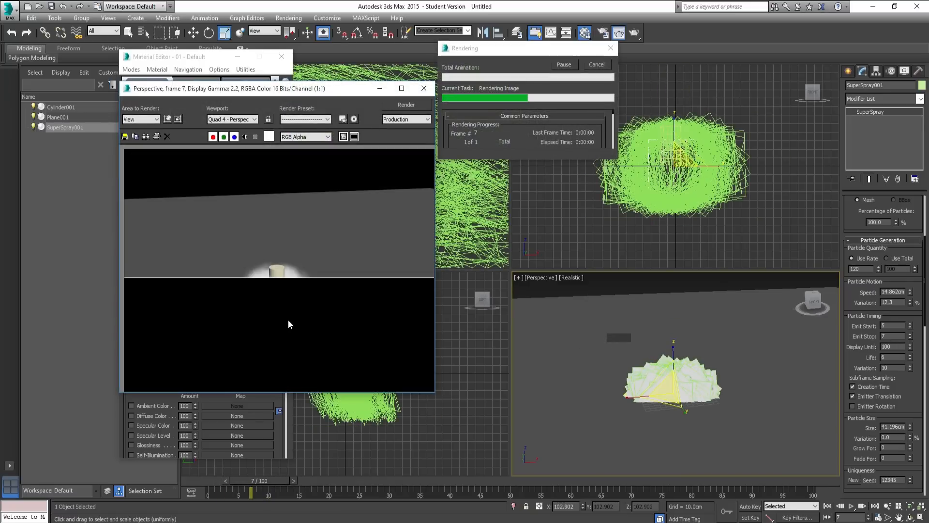
click(424, 89)
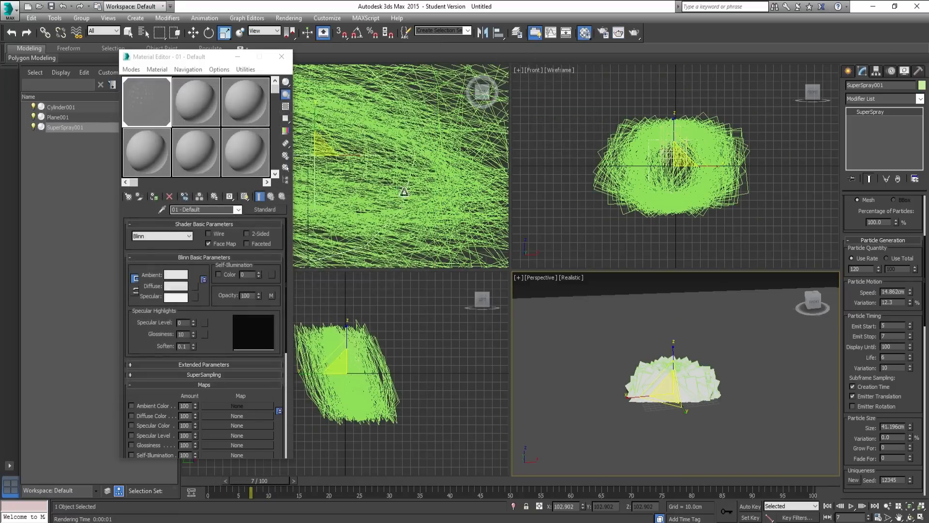
drag(284, 482, 341, 478)
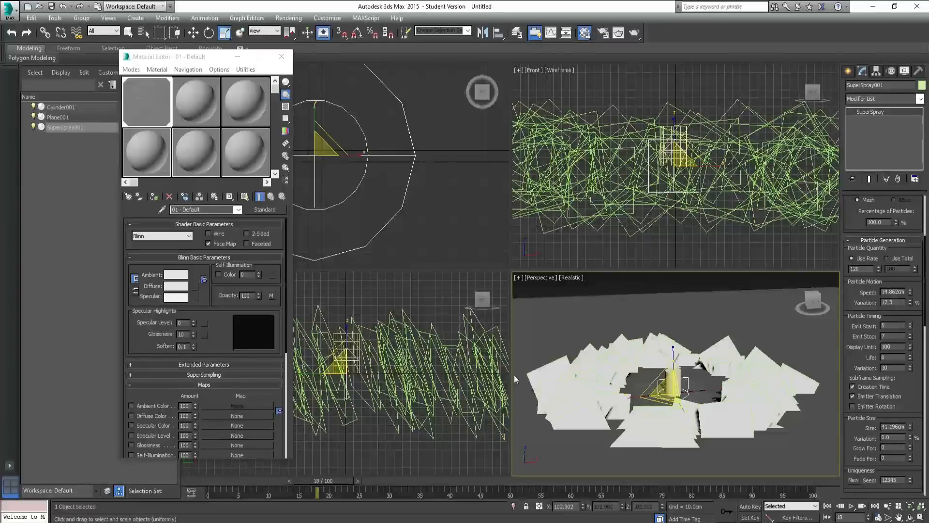
key(shift+q)
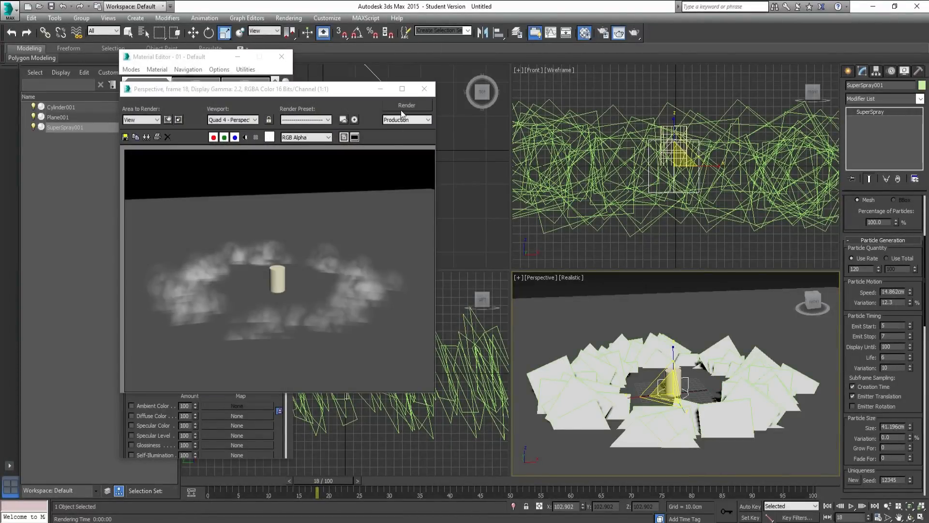
click(424, 88)
- Return to frame 15 and render the perspective view from closer in to check the dust ring
drag(336, 481, 319, 490)
key(r)
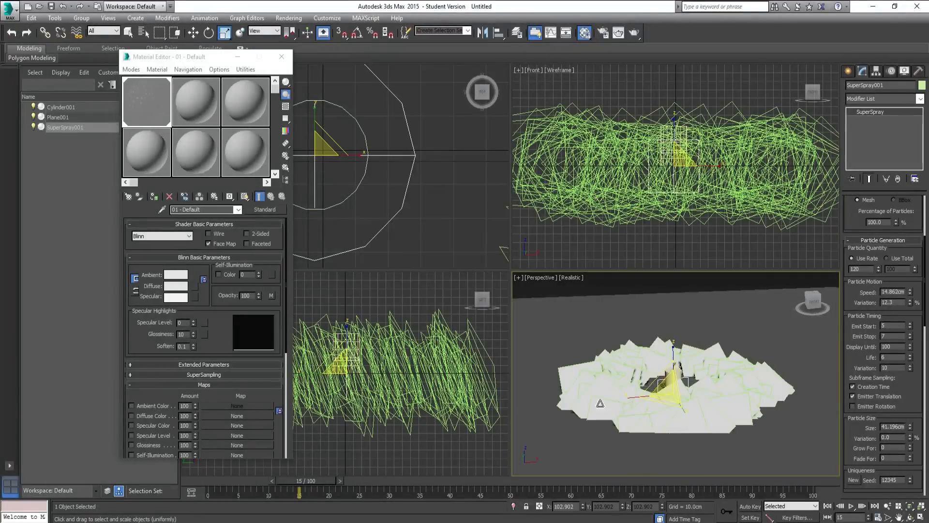
scroll(655, 424, up, 3)
middle_drag(661, 422, 657, 414)
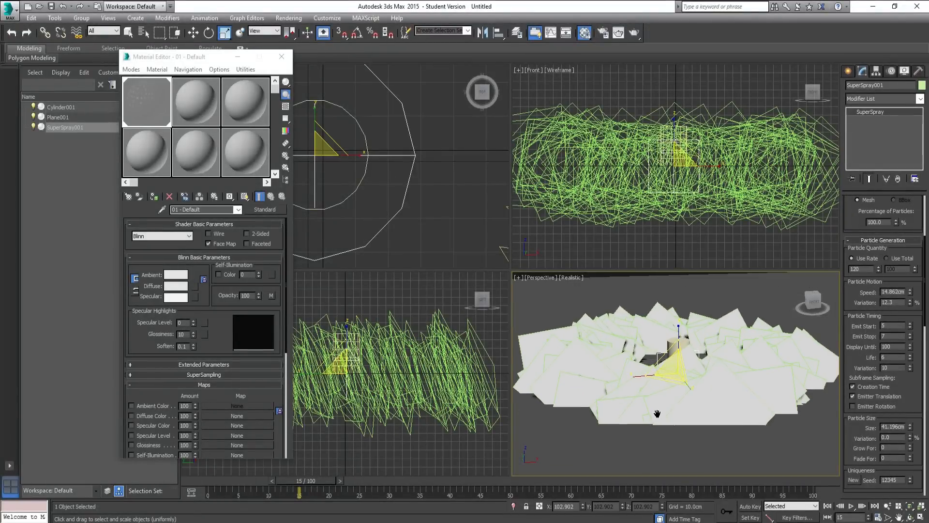
key(shift+q)
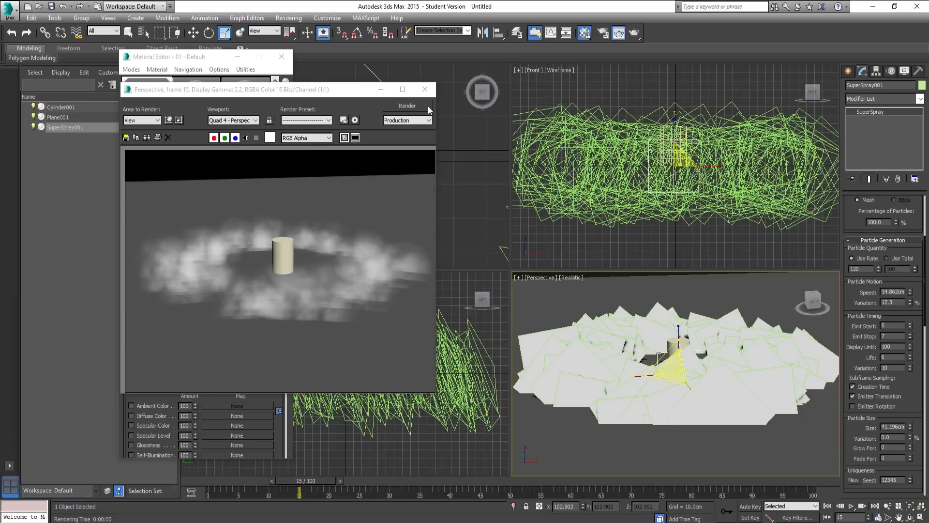
click(425, 90)
- Raise the Super Spray emitter to a height of about 42 cm, checking an intermediate height with a frame 15 render
alt+middle_drag(620, 342, 658, 334)
key(w)
drag(678, 329, 684, 308)
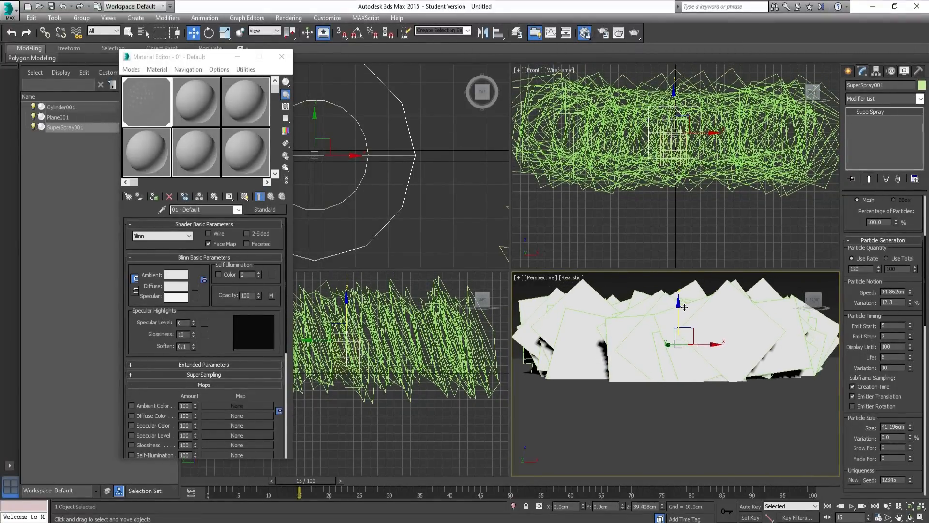
alt+middle_drag(683, 312, 684, 330)
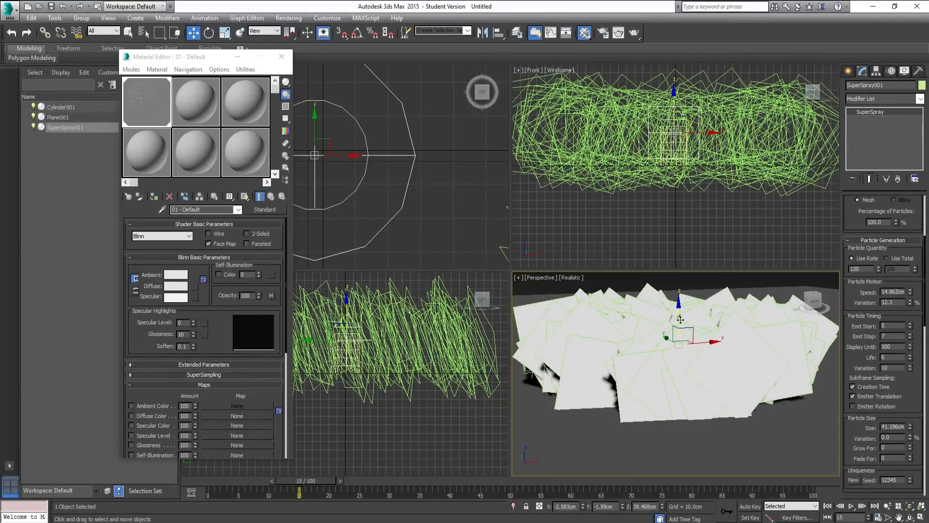
drag(684, 331, 681, 355)
key(shift+q)
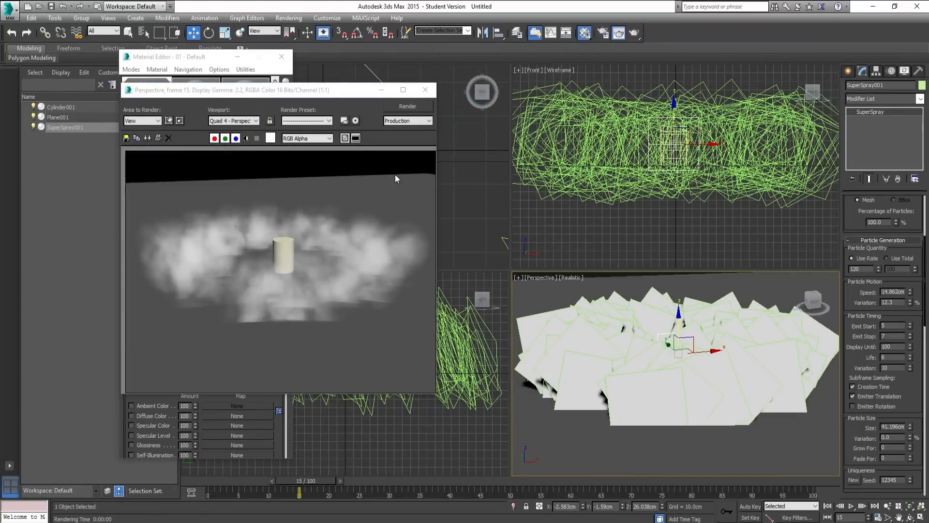
click(426, 90)
drag(675, 329, 679, 319)
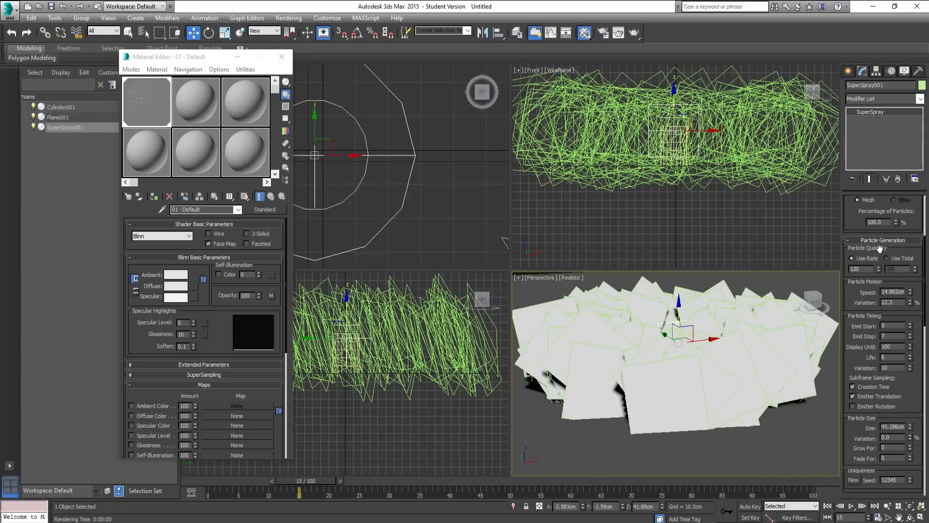
- Set the Super Spray's off-axis Spread to 0 degrees and render frame 15 to check the ring
scroll(881, 259, up, 5)
right_click(905, 245)
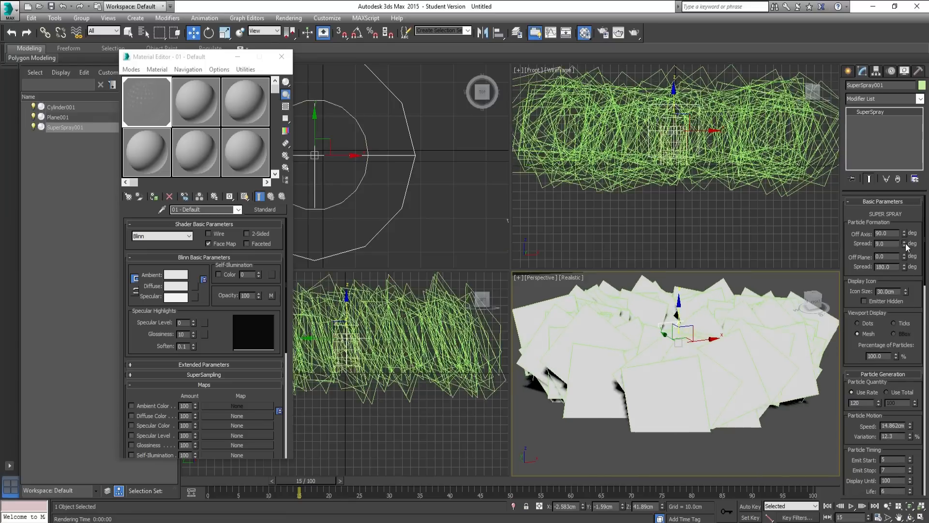
middle_drag(684, 382, 682, 383)
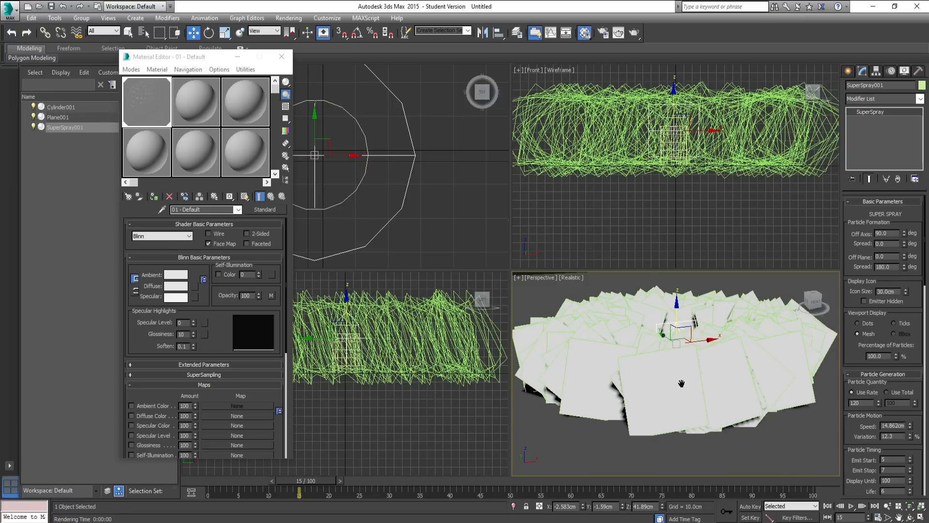
key(shift+q)
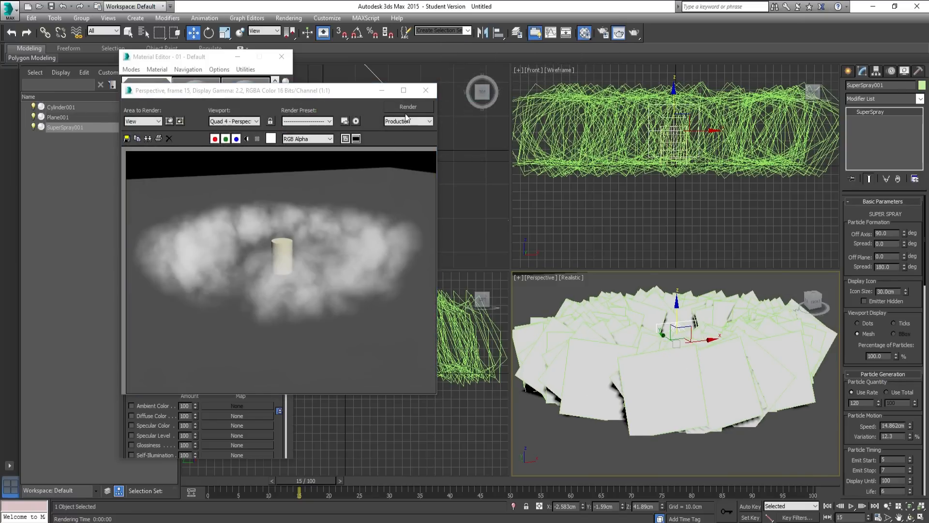
click(426, 91)
- Render the perspective view at frame 22 from a higher, farther viewpoint to examine the remaining dust particles
alt+middle_drag(636, 337, 645, 356)
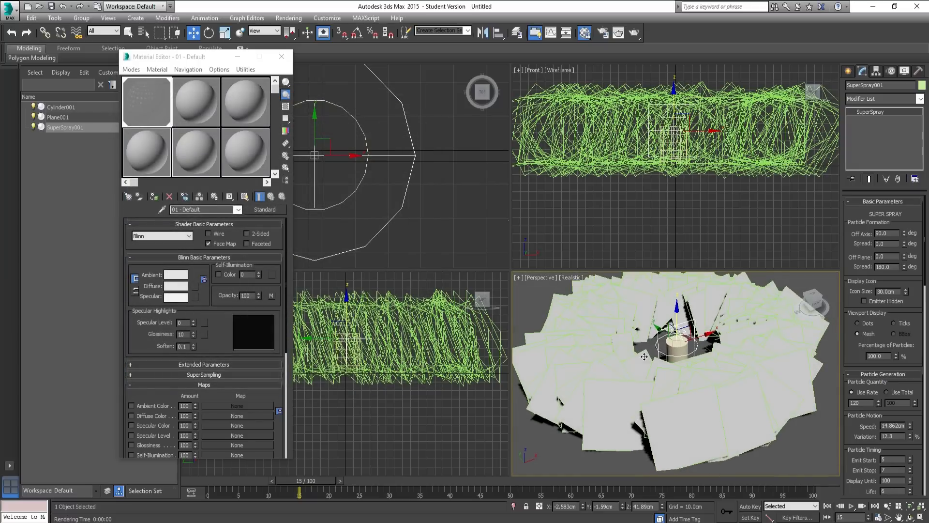
scroll(218, 339, down, 2)
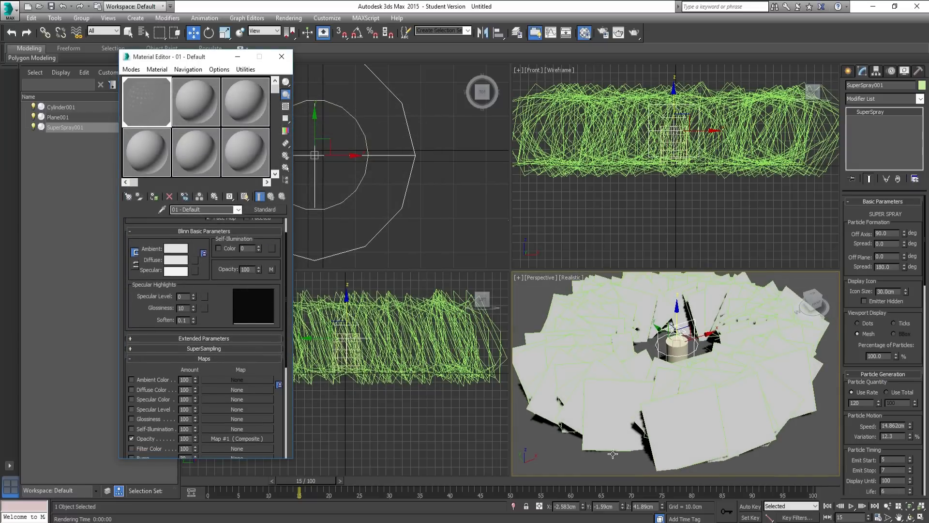
scroll(630, 421, down, 3)
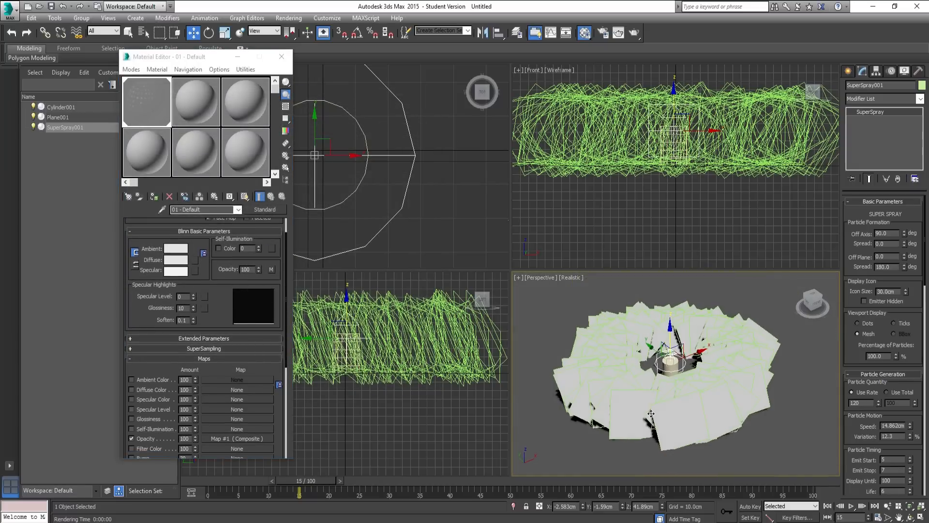
drag(323, 484, 364, 513)
key(w)
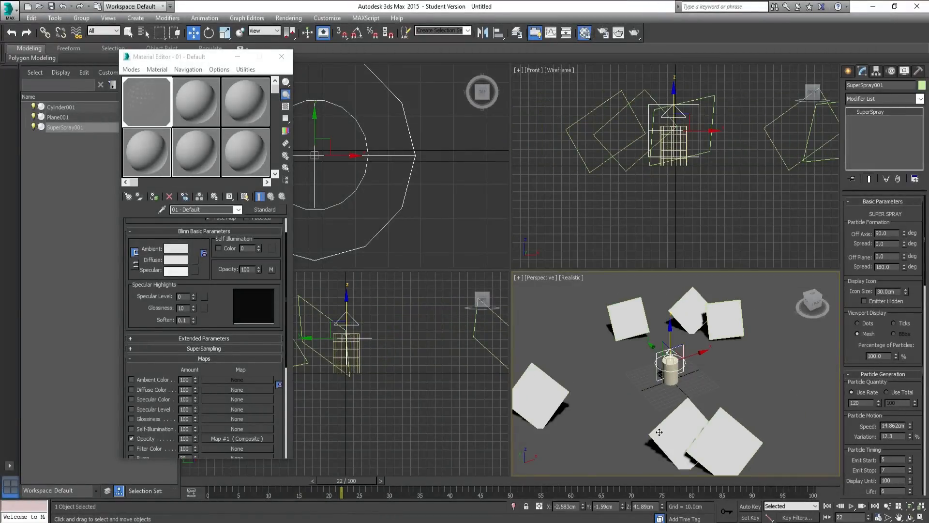
key(shift+q)
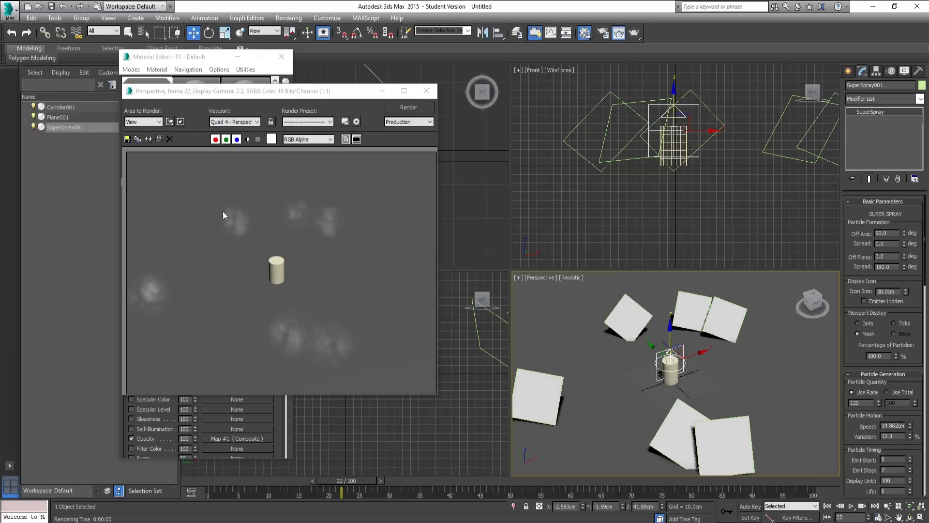
click(426, 91)
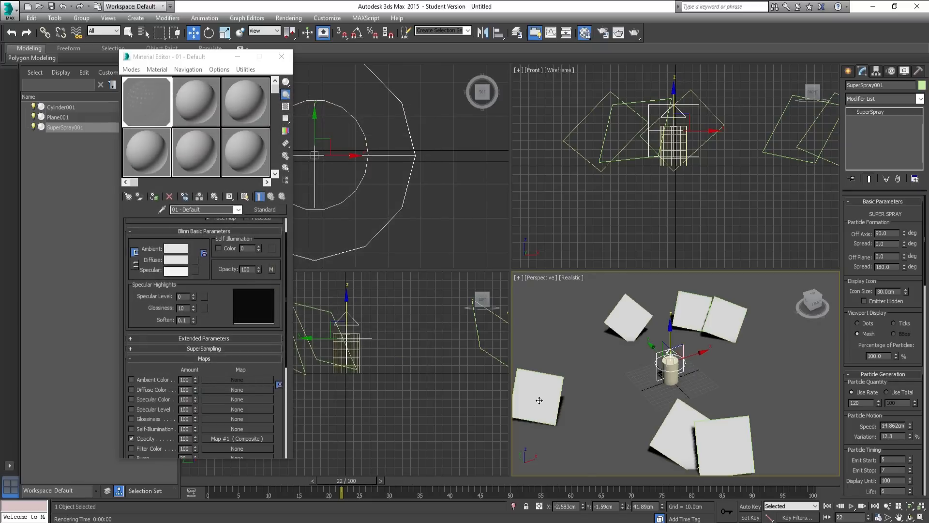
- Return to frame 15, review the material's opacity and map settings, and show its maps in the viewport
drag(339, 493, 294, 500)
key(w)
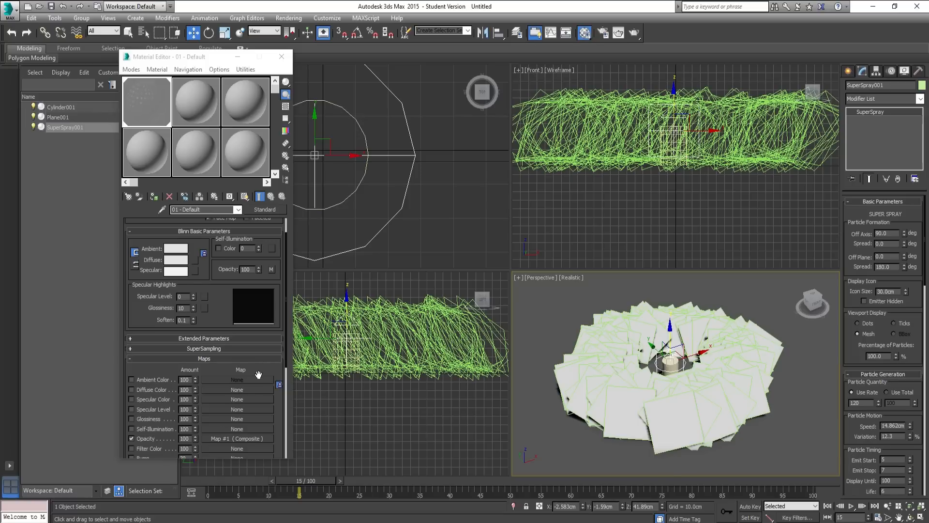
scroll(259, 375, down, 3)
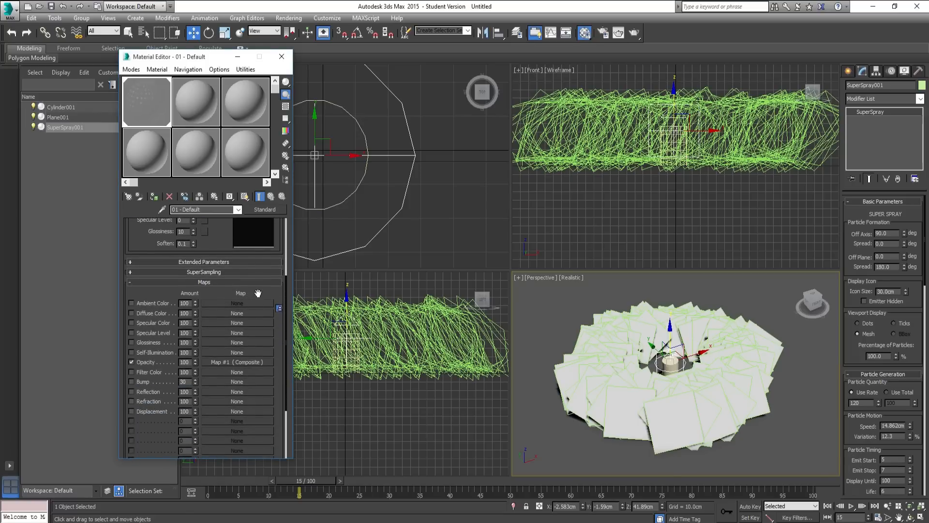
drag(257, 293, 240, 404)
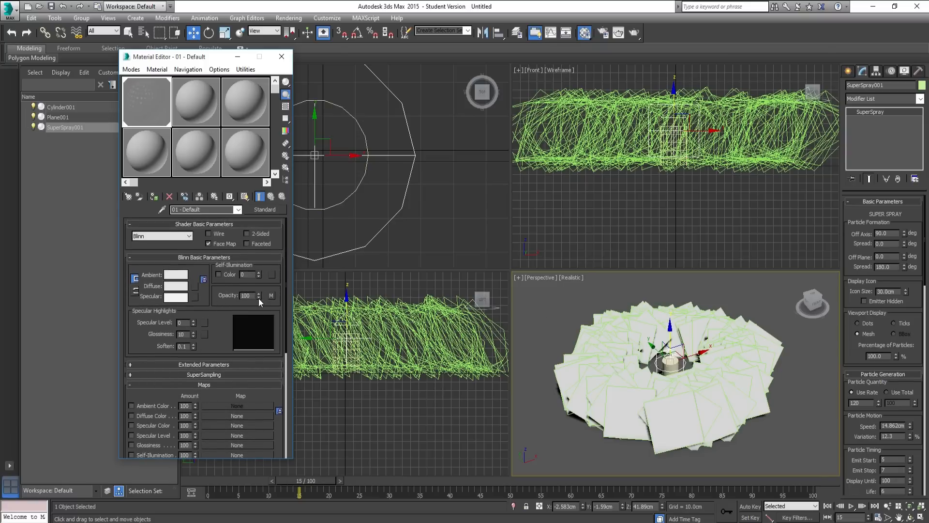
scroll(265, 363, down, 3)
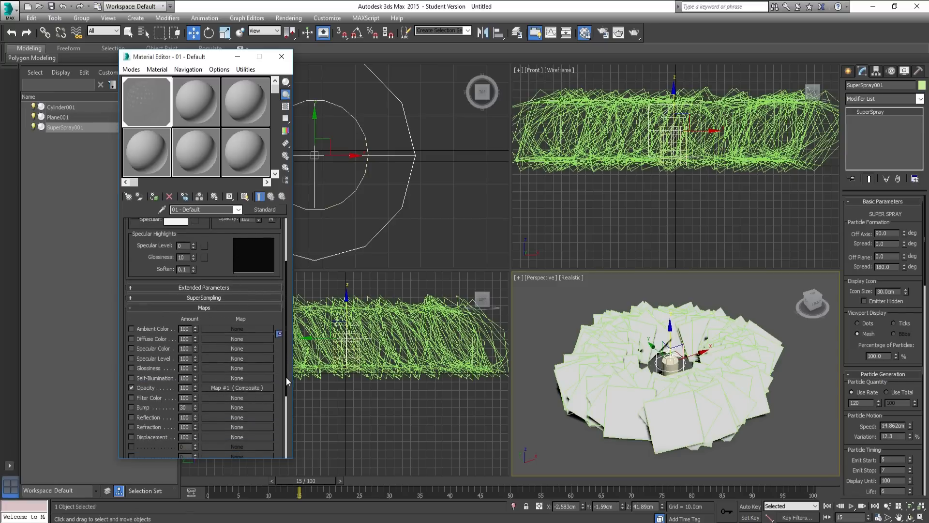
scroll(280, 373, up, 2)
mouse_move(263, 304)
mouse_down()
mouse_move(263, 353)
mouse_move(265, 241)
mouse_up()
drag(265, 353, 261, 234)
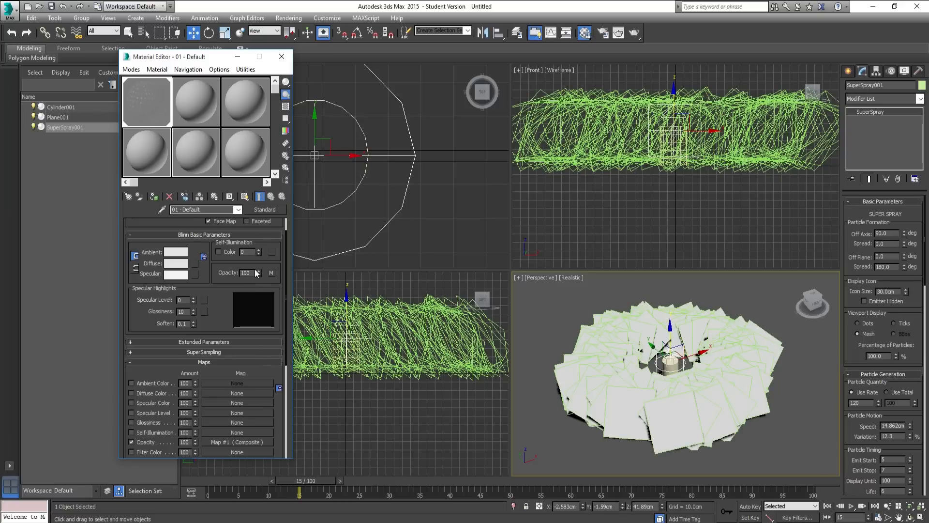
click(247, 197)
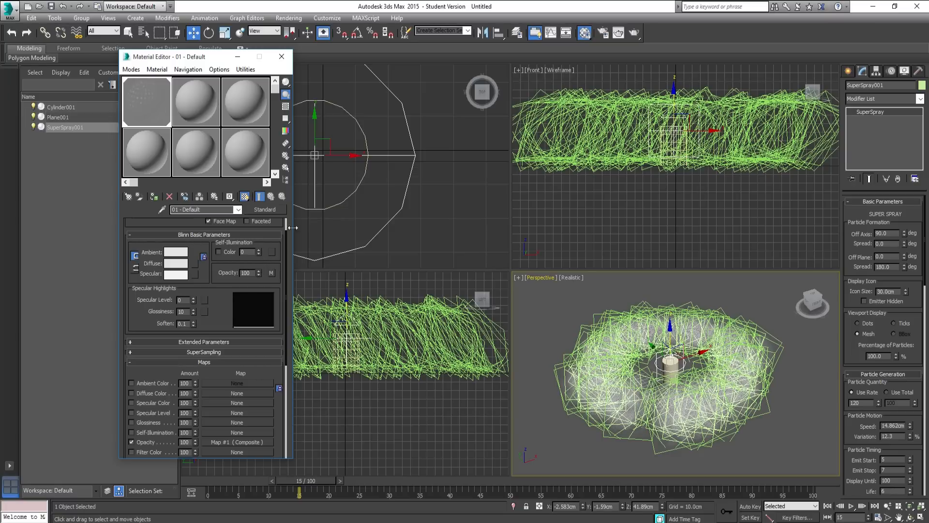
- Test the material's Opacity at 0, restore it to 100, and switch the perspective viewport to Shaded display
drag(259, 272, 262, 350)
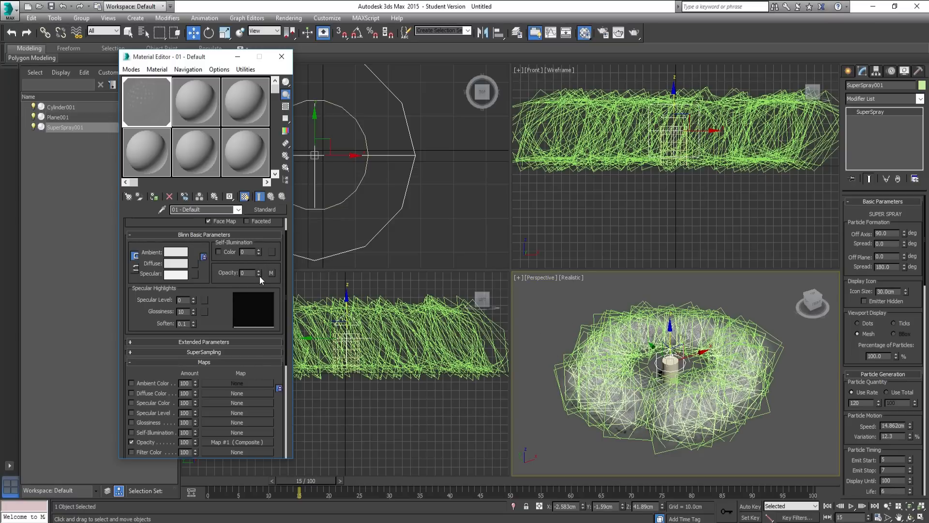
drag(259, 274, 254, 166)
drag(258, 272, 276, 359)
click(572, 278)
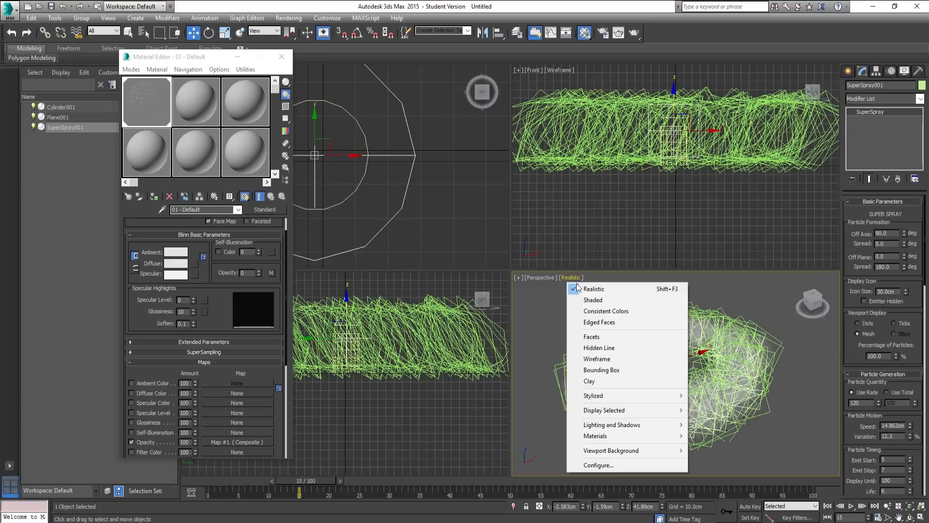
click(581, 299)
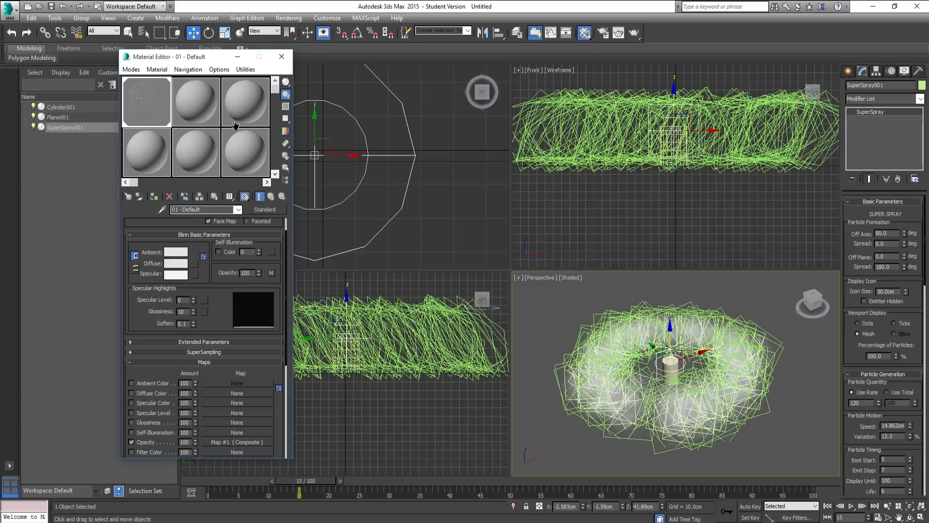
- Turn on Auto Key and open the Composite map used for the dust material's Opacity
drag(270, 372, 269, 241)
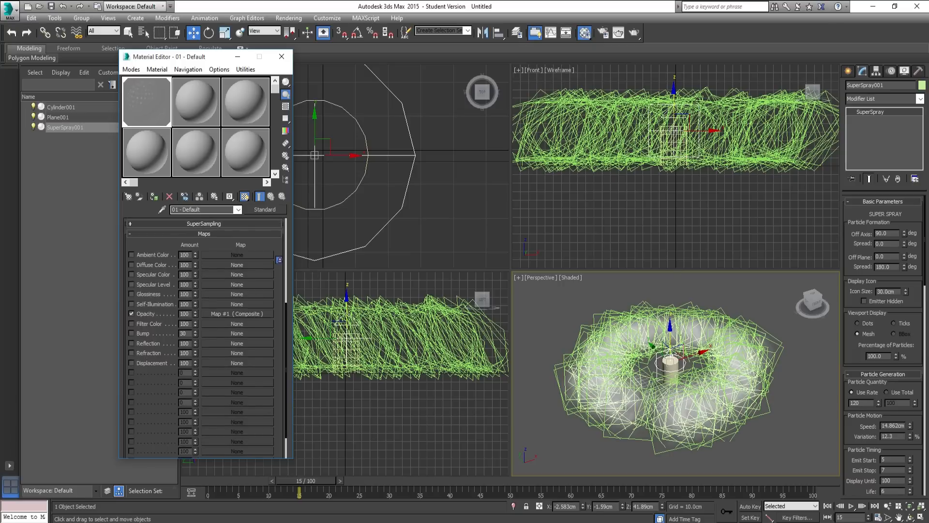
click(750, 506)
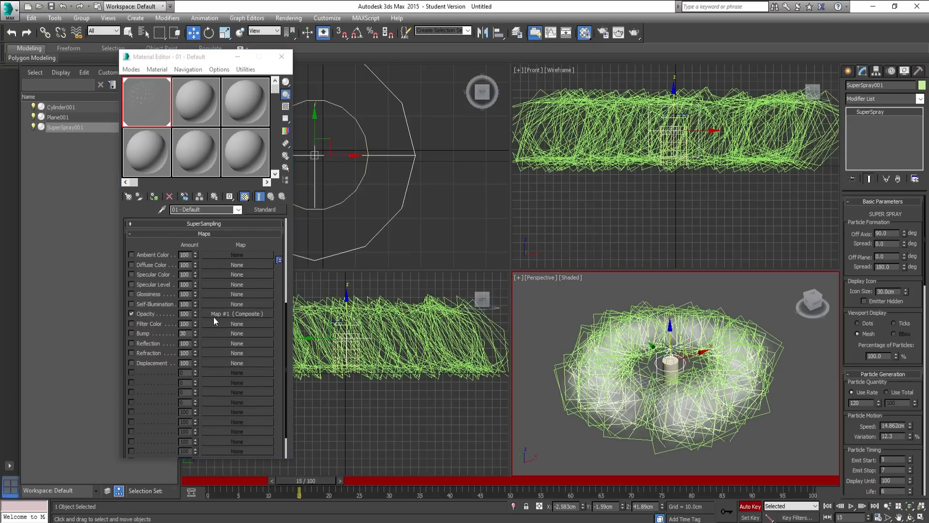
click(228, 315)
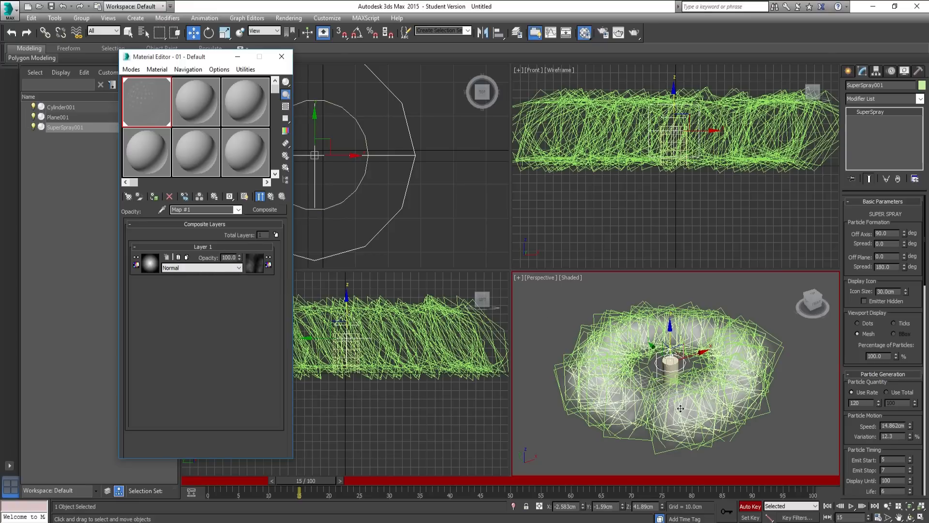
- At frame 20, key the Composite map's Layer 1 Opacity at 0
mouse_move(293, 480)
mouse_down()
mouse_move(213, 478)
mouse_move(307, 481)
mouse_up()
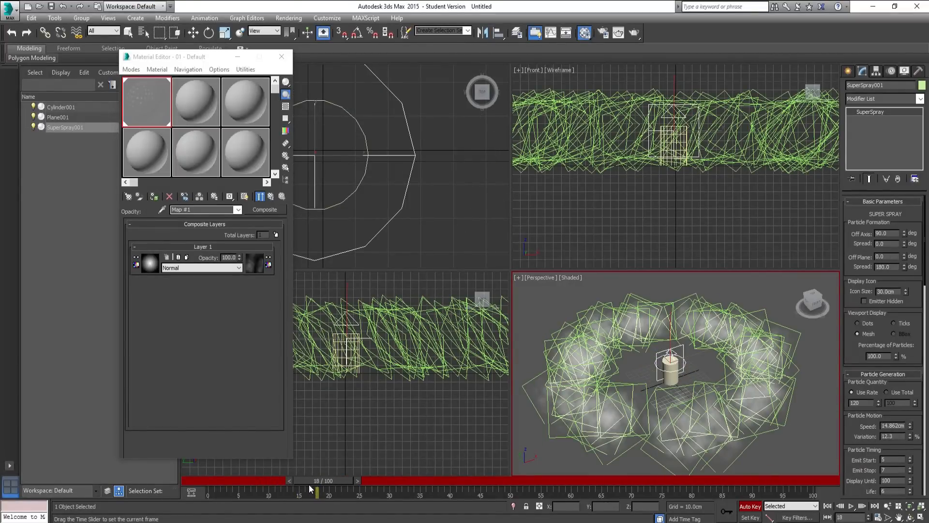
key(w)
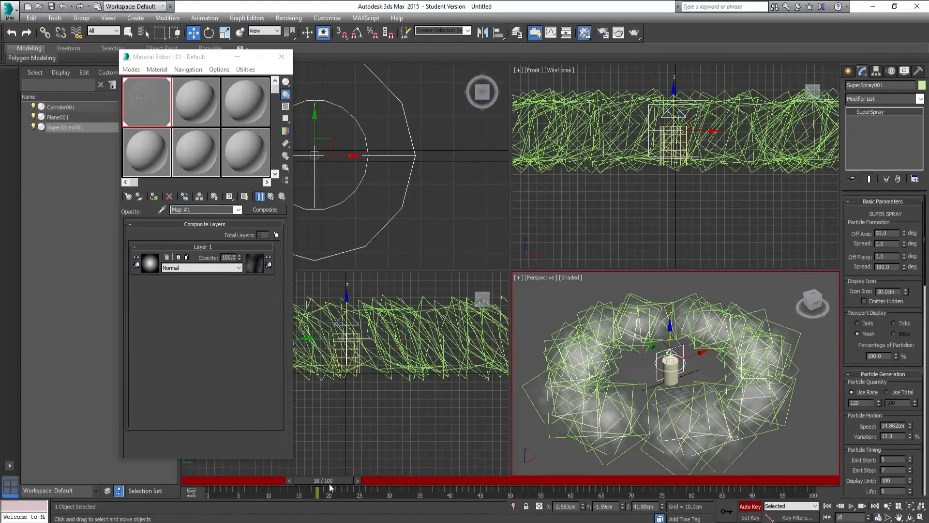
mouse_move(329, 481)
mouse_down()
mouse_move(303, 483)
mouse_move(328, 490)
mouse_up()
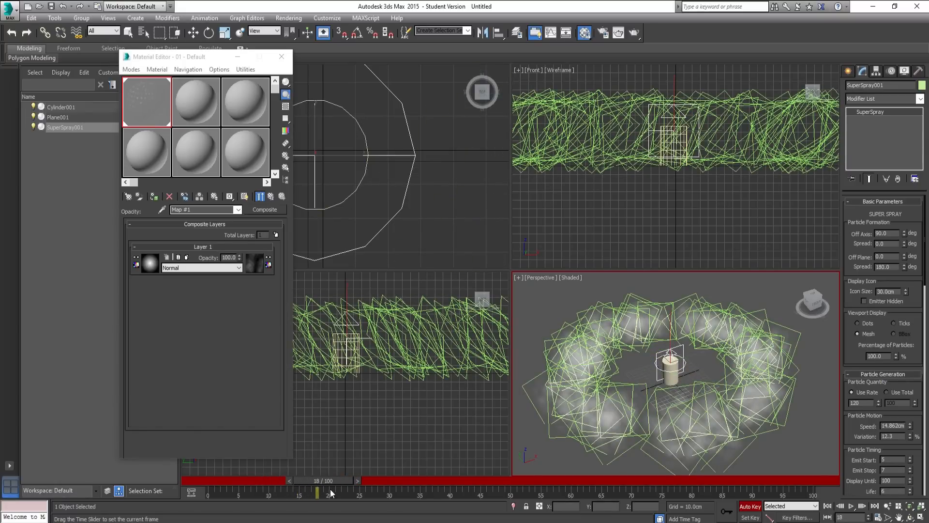
key(w)
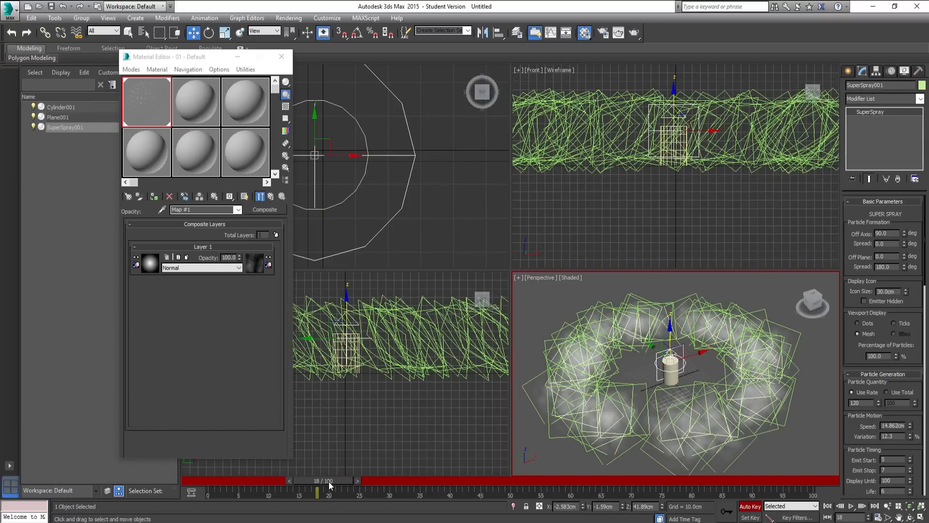
mouse_move(329, 481)
mouse_down()
mouse_move(337, 484)
mouse_move(327, 484)
mouse_up()
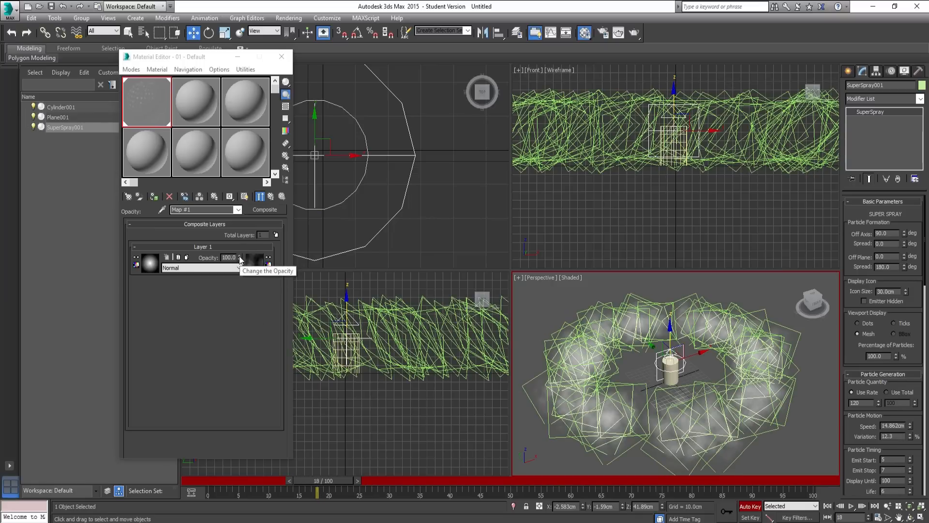
mouse_move(329, 482)
mouse_down()
mouse_move(358, 482)
mouse_move(342, 482)
mouse_up()
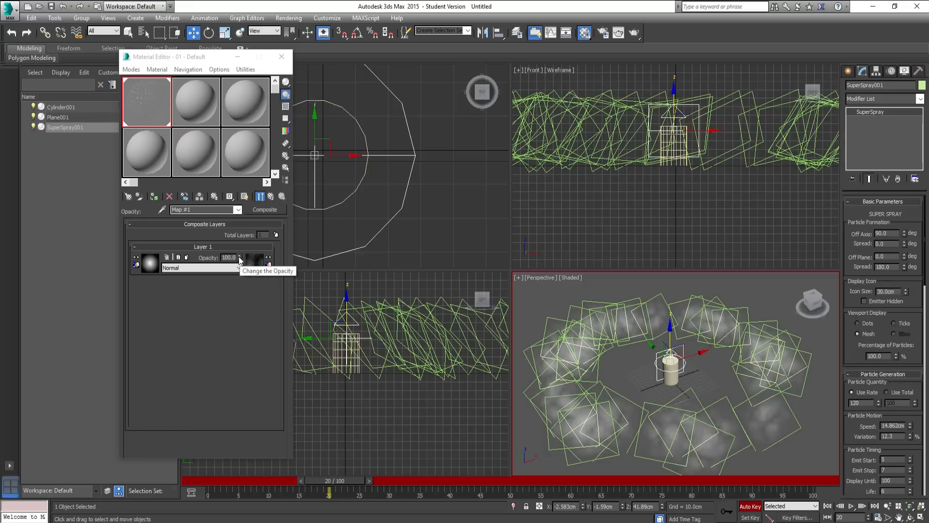
drag(239, 258, 247, 450)
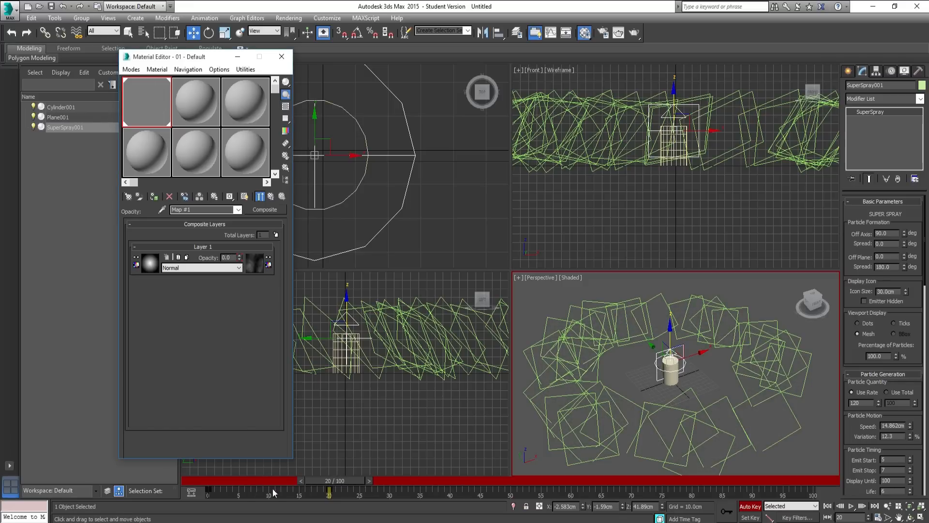
- Review the opacity fade across the early frames and move its starting key from frame 0 to frame 5
drag(333, 481, 213, 476)
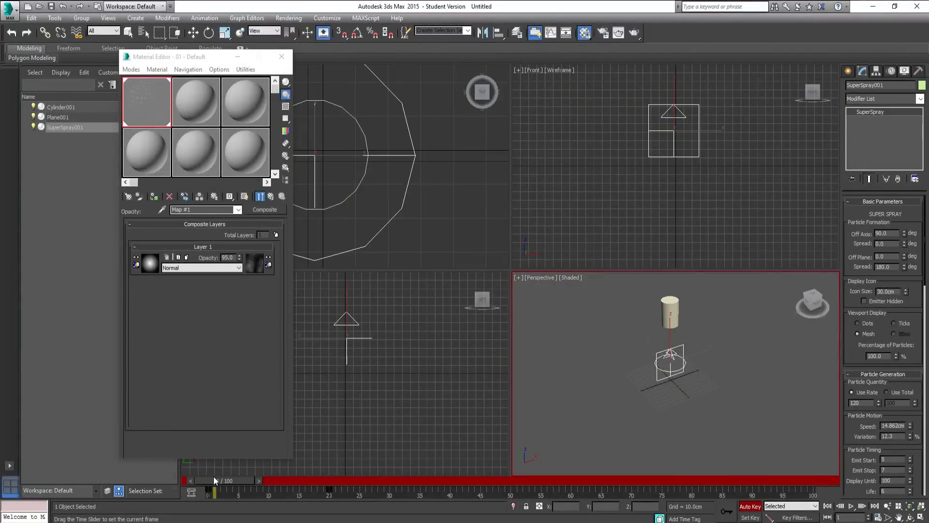
key(/)
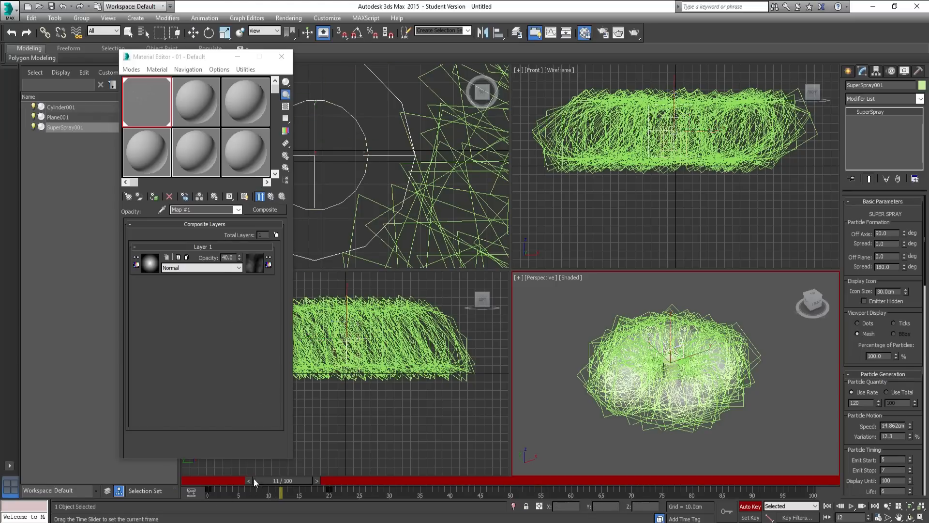
mouse_move(256, 479)
mouse_down()
mouse_move(192, 481)
mouse_move(257, 481)
mouse_move(242, 482)
mouse_move(249, 484)
mouse_up()
key(w)
key(w)
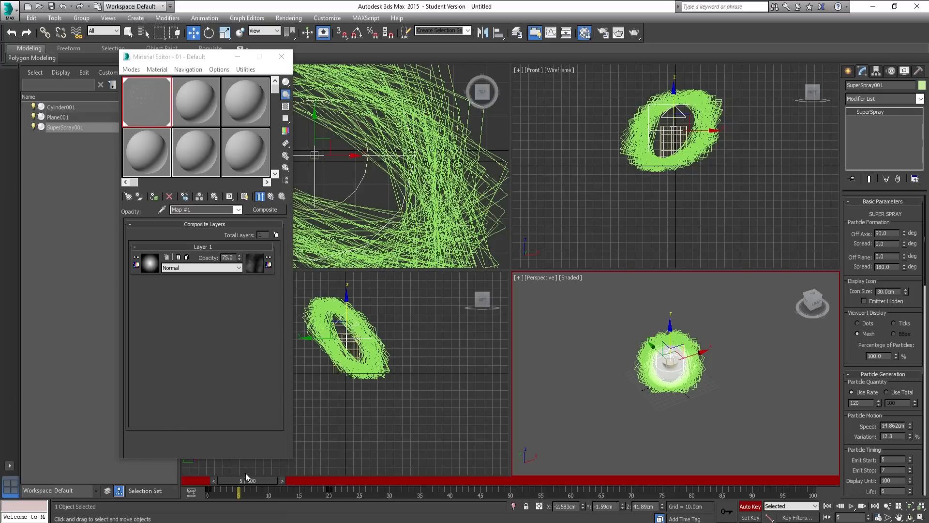
mouse_move(246, 481)
mouse_down()
mouse_move(225, 483)
mouse_move(239, 486)
mouse_up()
key(w)
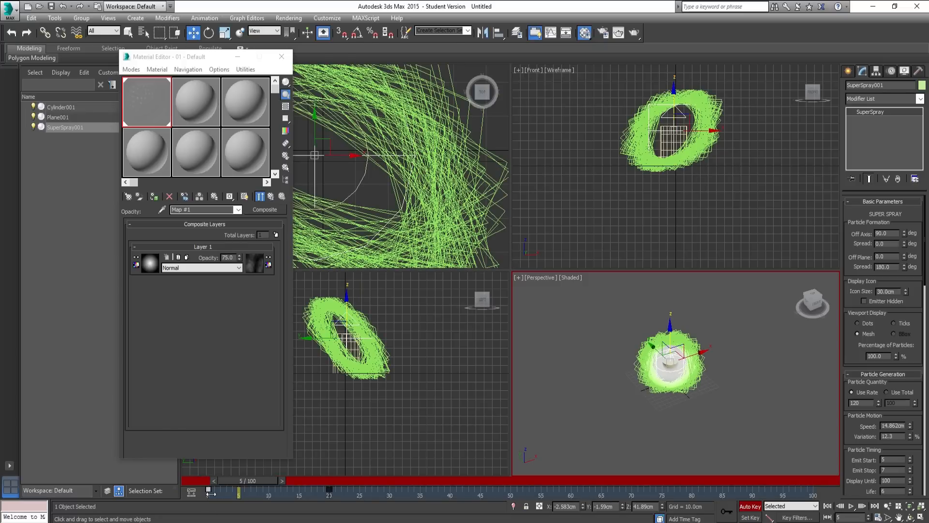
mouse_move(210, 491)
mouse_down()
mouse_move(242, 501)
mouse_move(219, 482)
mouse_up()
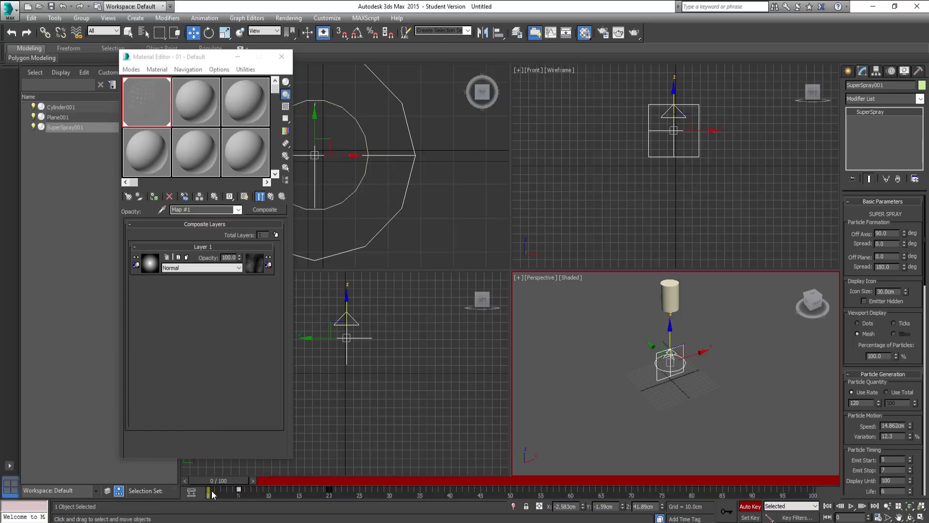
drag(220, 483, 248, 484)
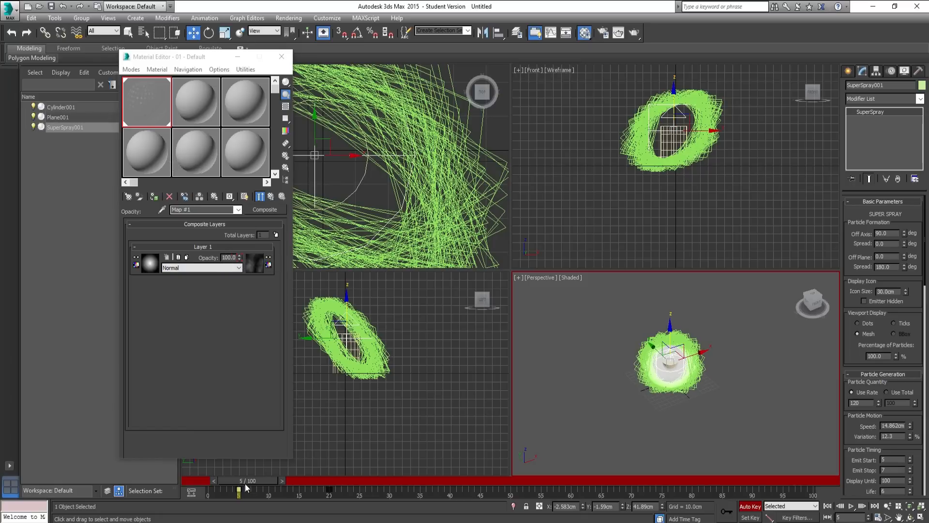
- Render the perspective view at frames 19 and 20 to check how the dust fades out
key(q)
drag(254, 484, 327, 494)
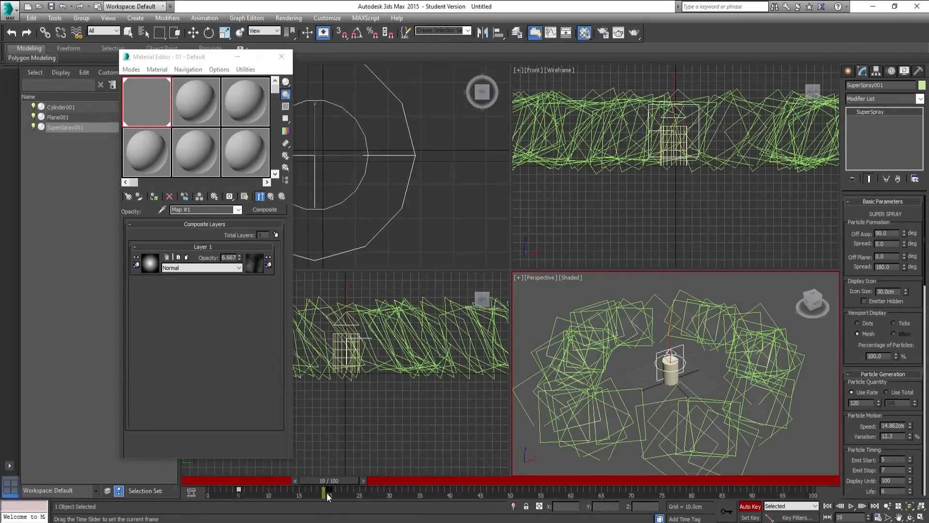
key(w)
key(shift+q)
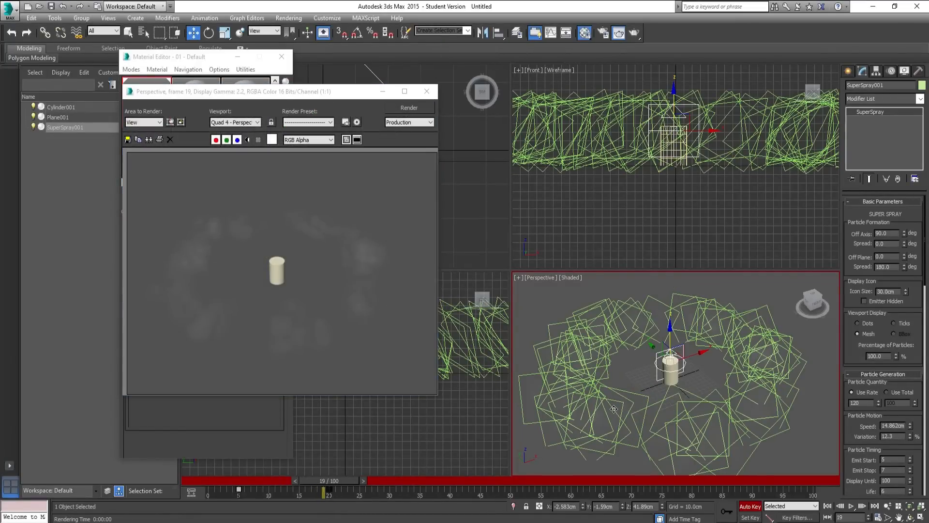
click(426, 91)
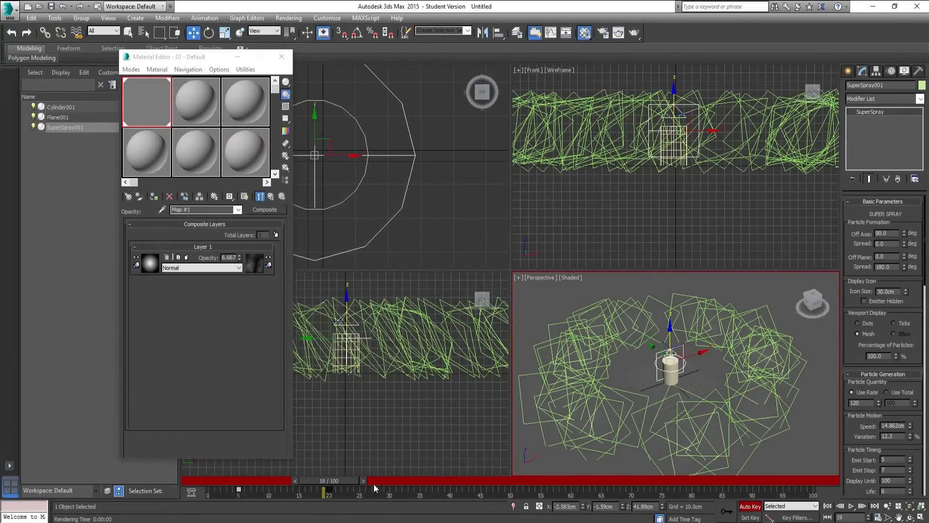
drag(352, 480, 359, 481)
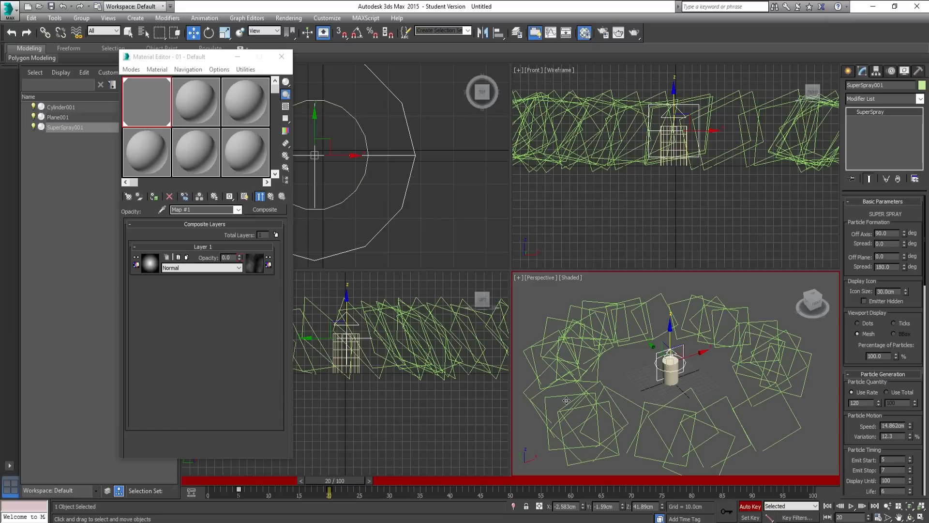
key(shift+q)
click(427, 91)
- Select the ground plane at frame 15 to view the dust without its particle wireframes, and go to frame 9
drag(320, 479, 298, 484)
key(w)
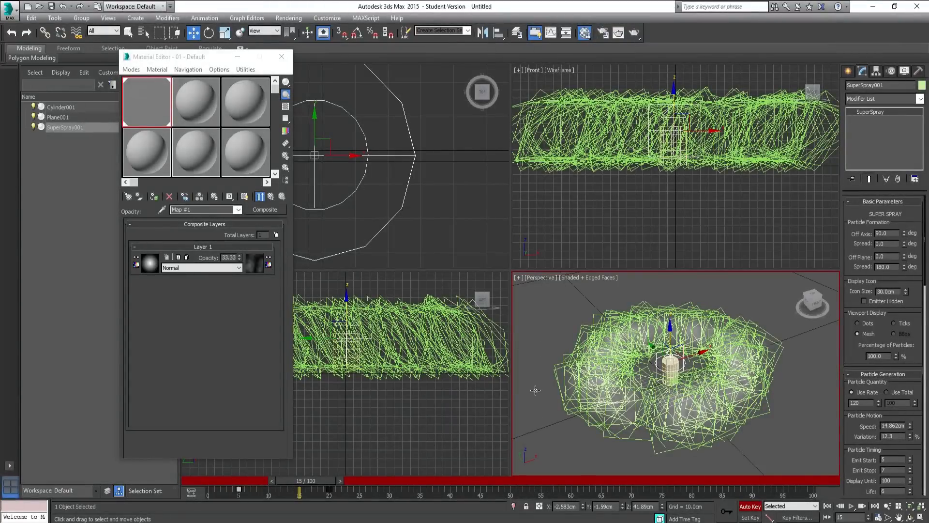
click(538, 325)
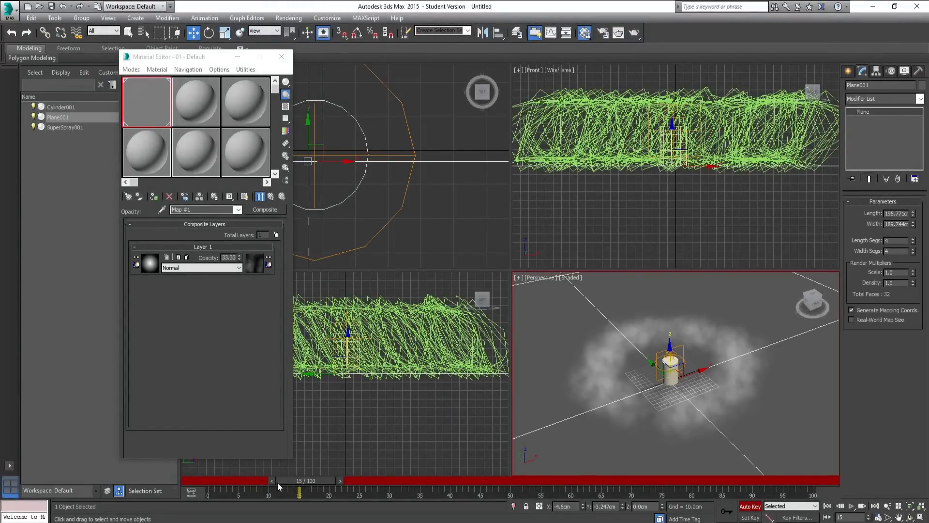
drag(299, 480, 263, 494)
key(w)
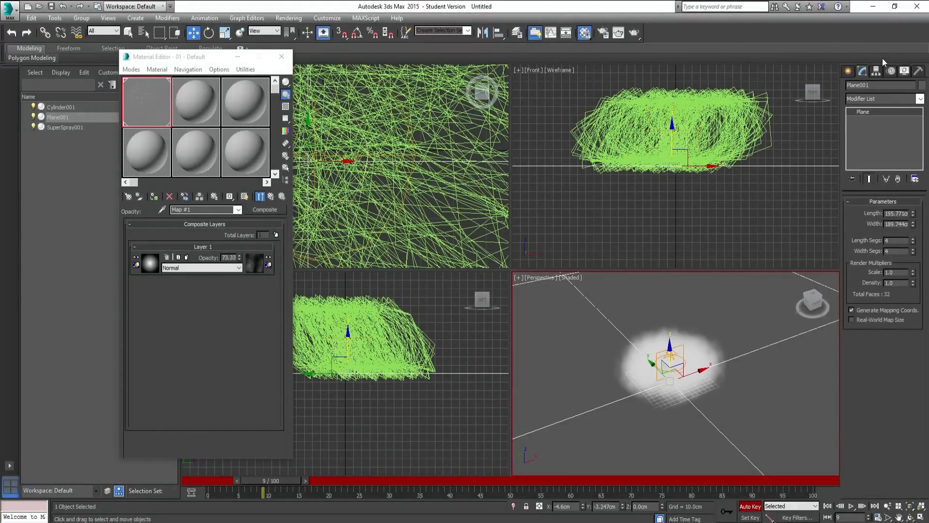
- Create a standard Omni light beside the dust cloud and raise it to about X 189, Y -191, Z 215 cm
click(848, 71)
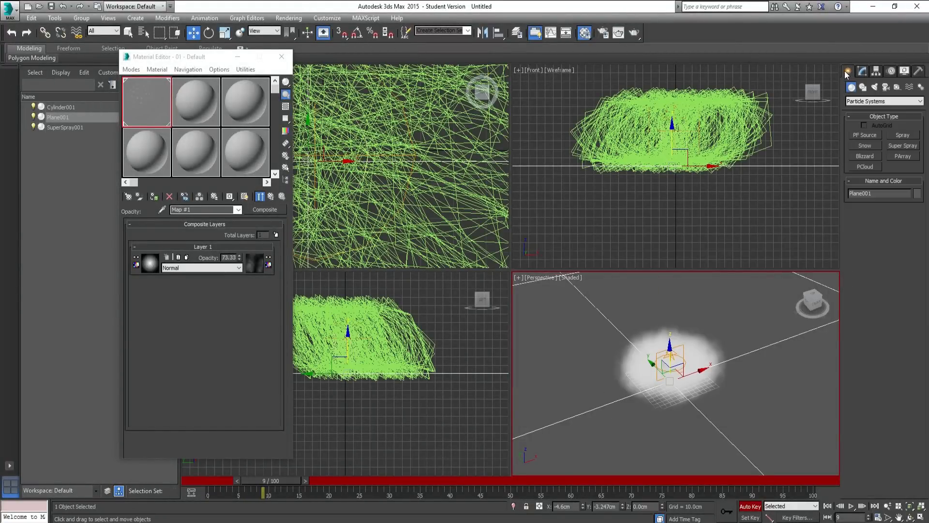
click(874, 87)
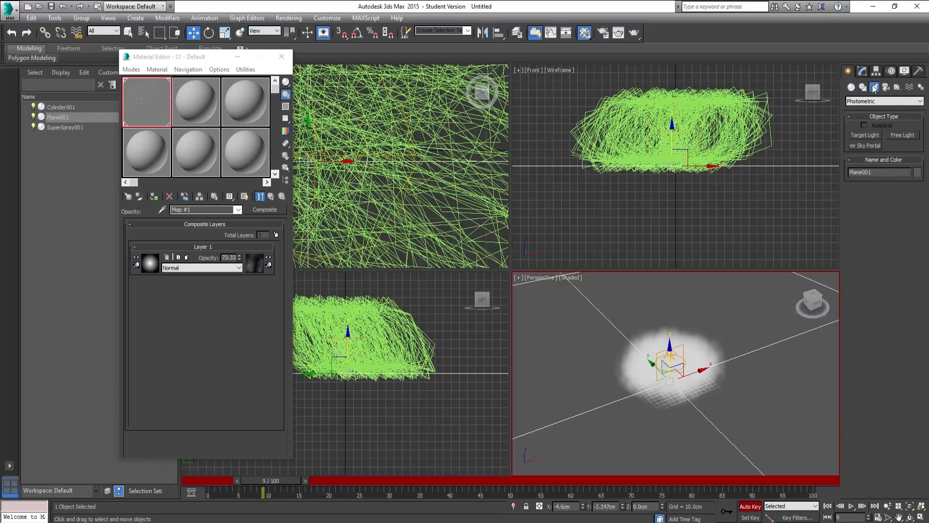
click(907, 101)
click(875, 118)
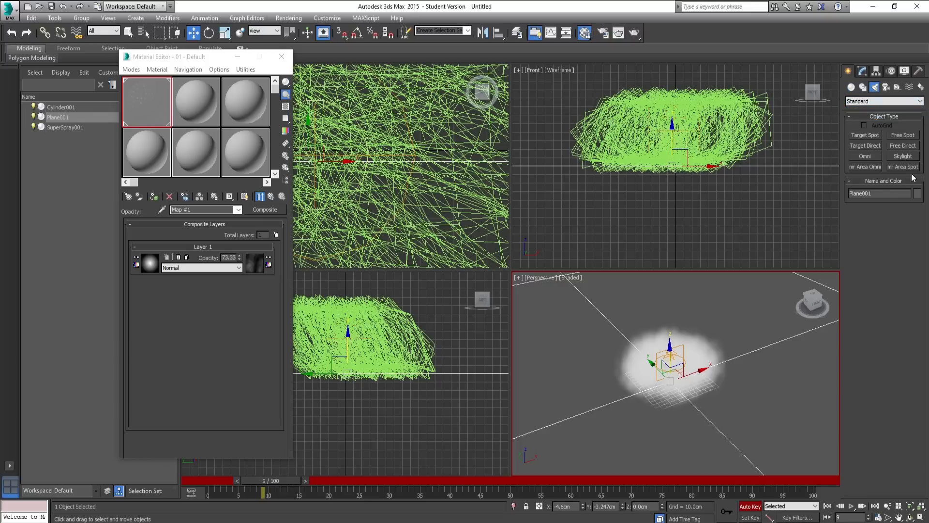
click(875, 156)
click(807, 398)
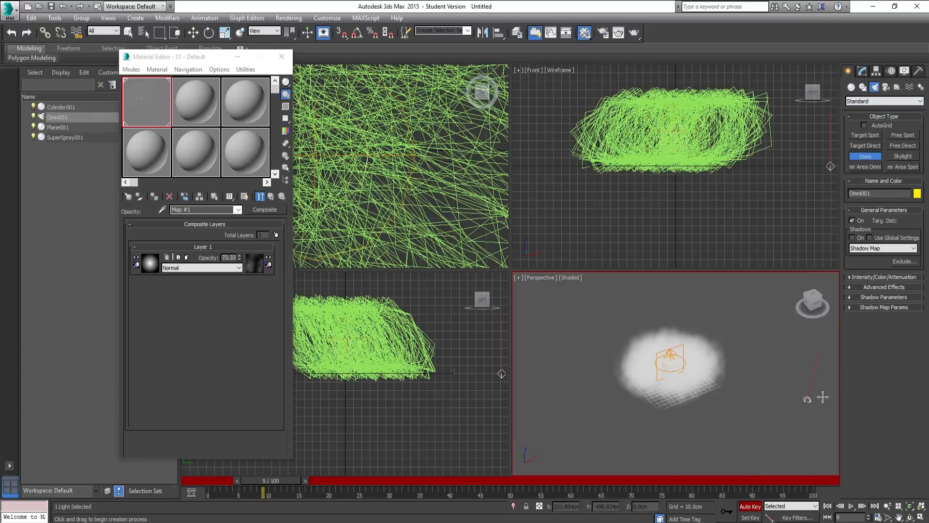
key(w)
drag(813, 373, 830, 270)
middle_drag(771, 357, 702, 386)
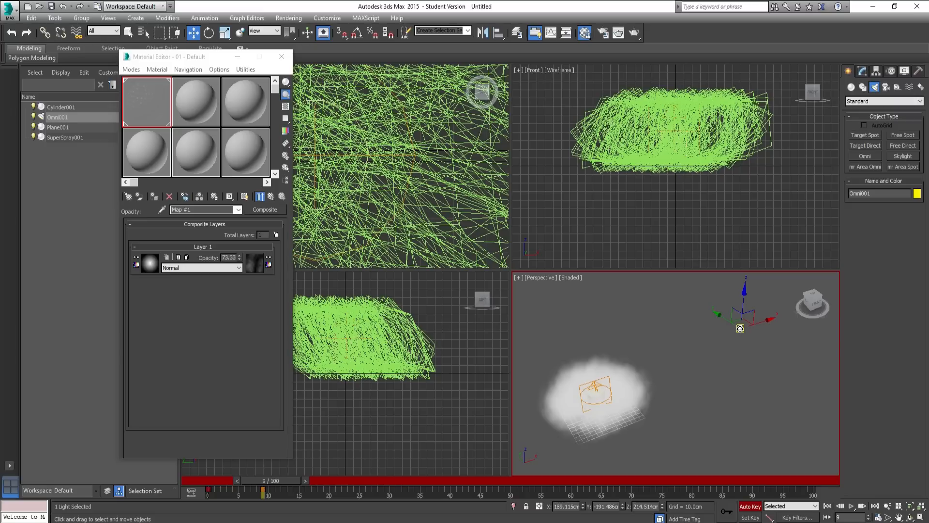
- Enable the omni light's shadows as Ray Traced Shadows, and turn off Auto Key
click(862, 74)
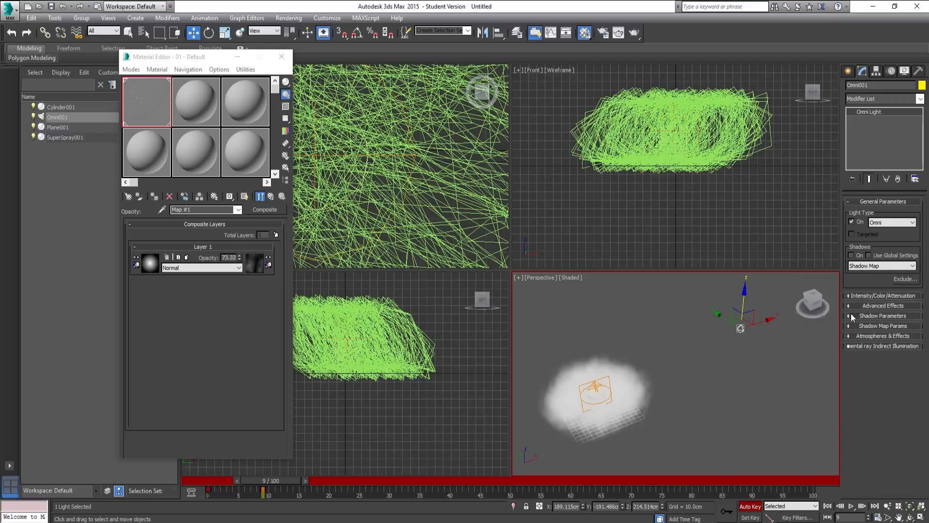
click(870, 265)
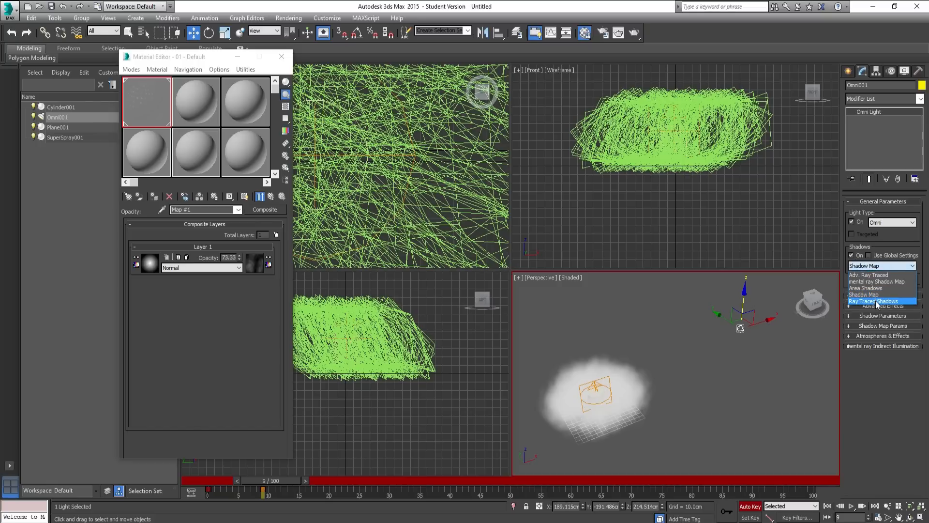
click(876, 301)
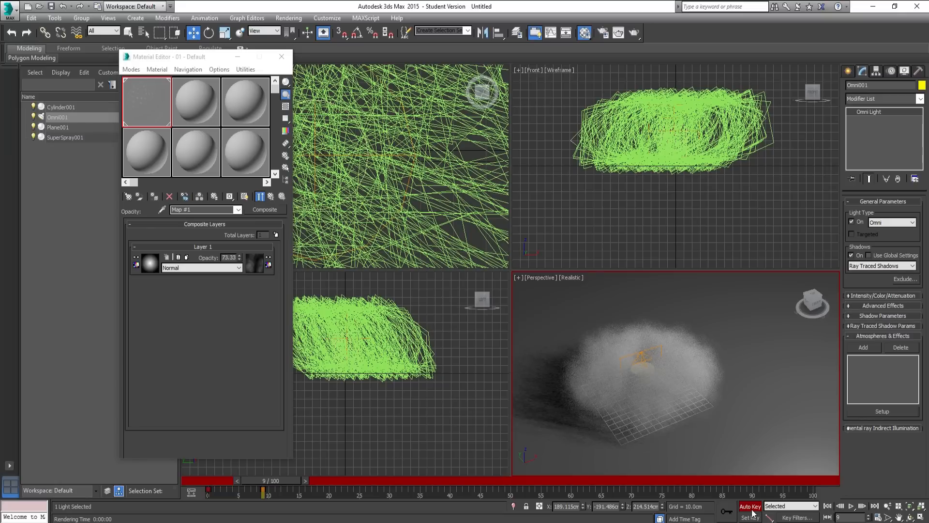
key(n)
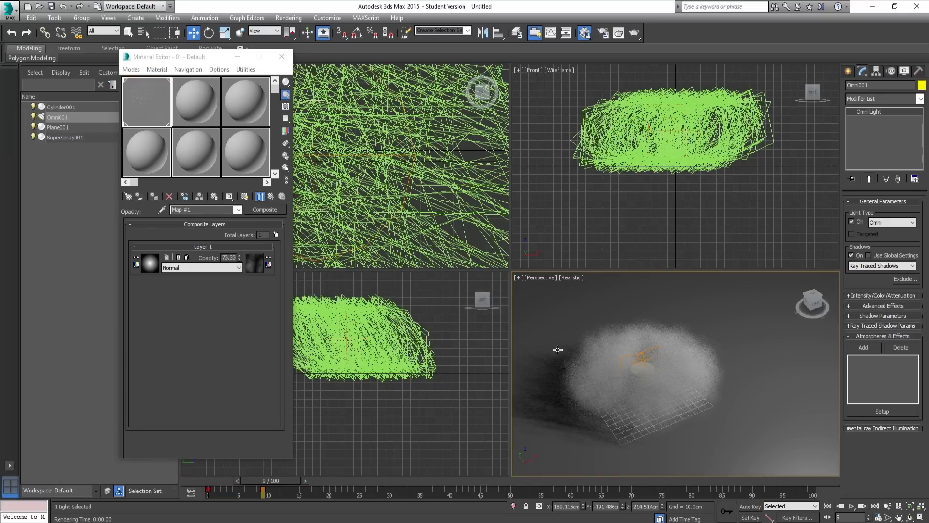
- Close the Material Editor and play the rendered shockwave video in Films & TV
click(280, 59)
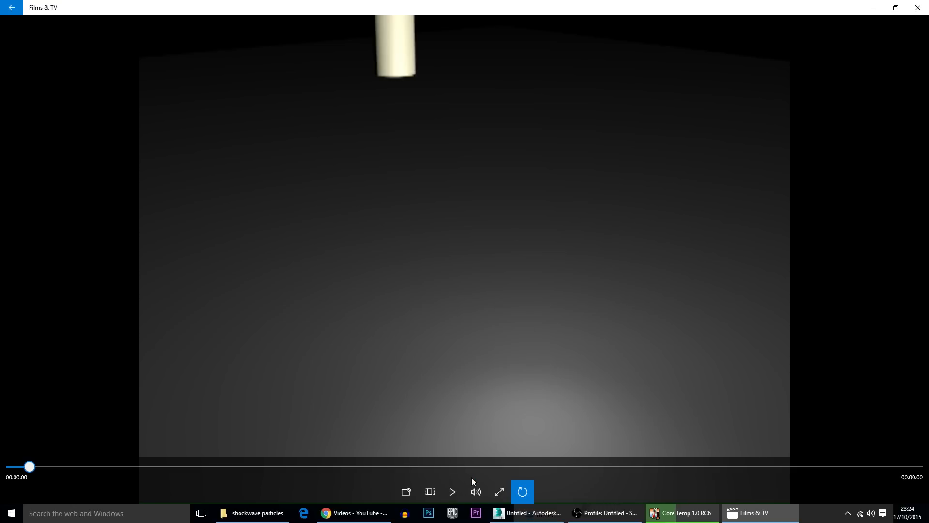
click(450, 493)
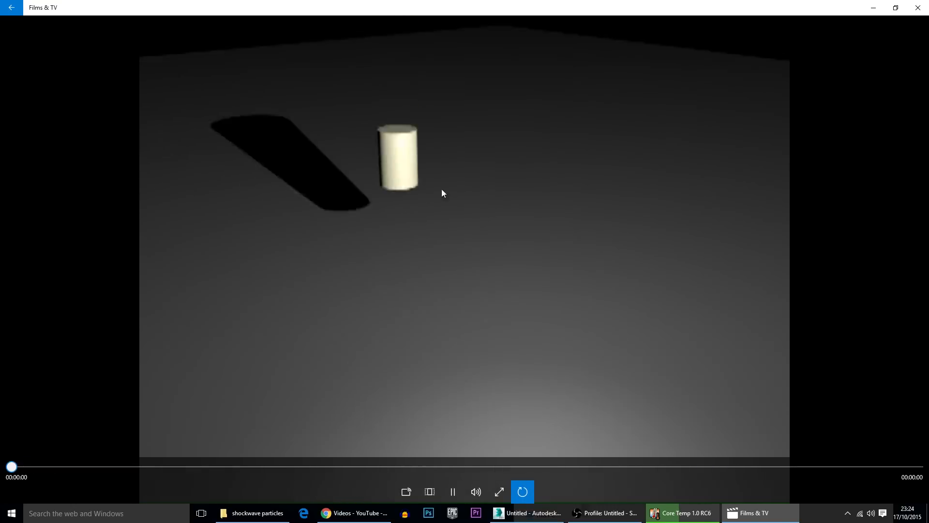